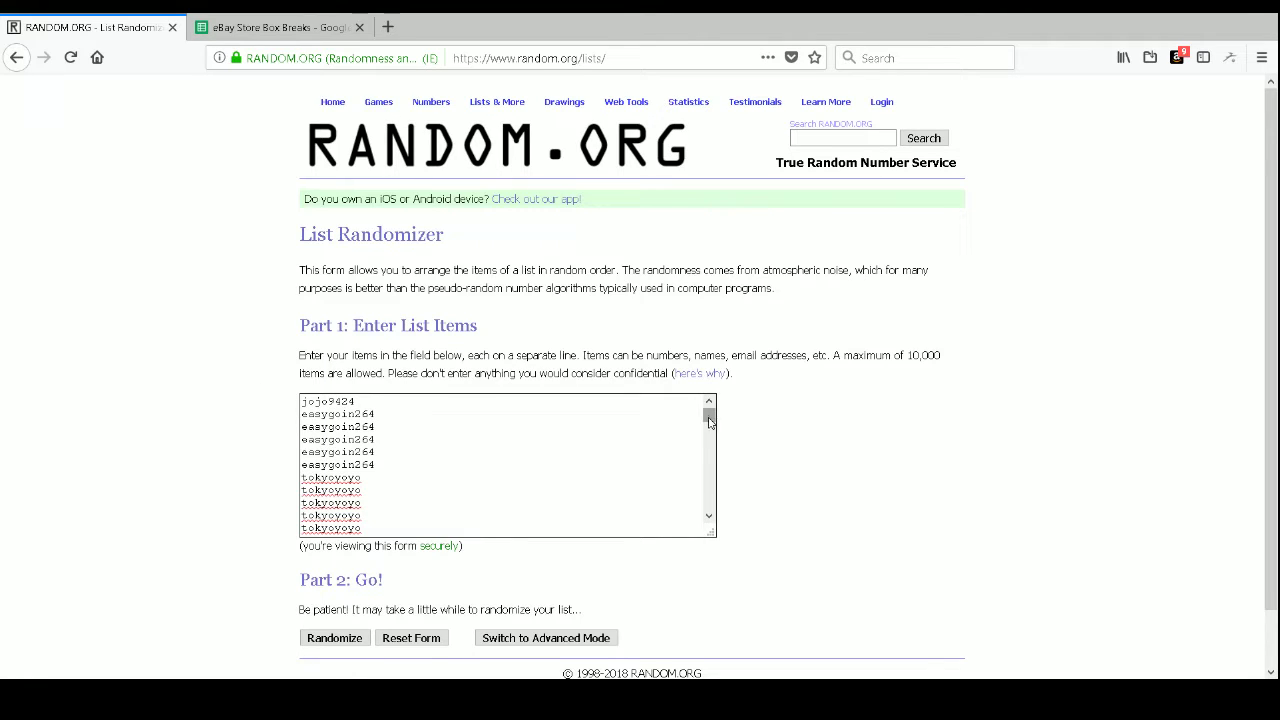
Step: Scroll through the List Randomizer box to check the 228 entered buyer usernames
left_click_drag(709, 419, 696, 520)
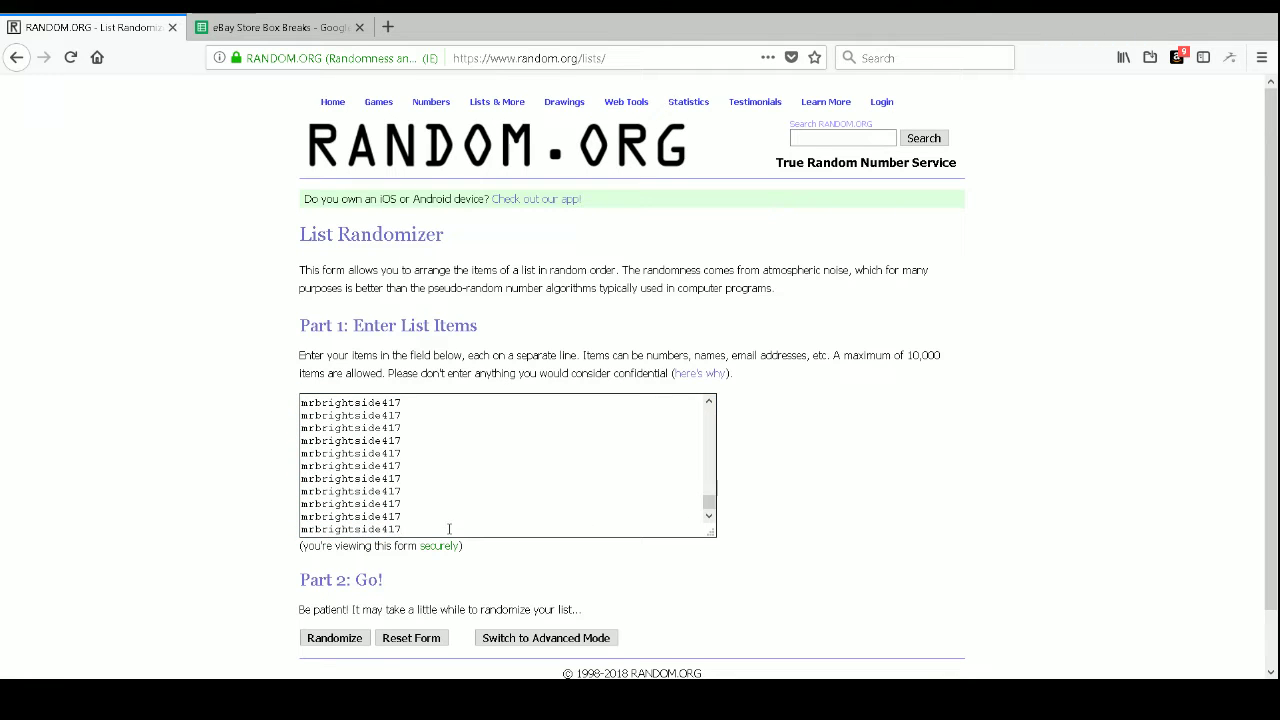
left_click_drag(709, 503, 713, 410)
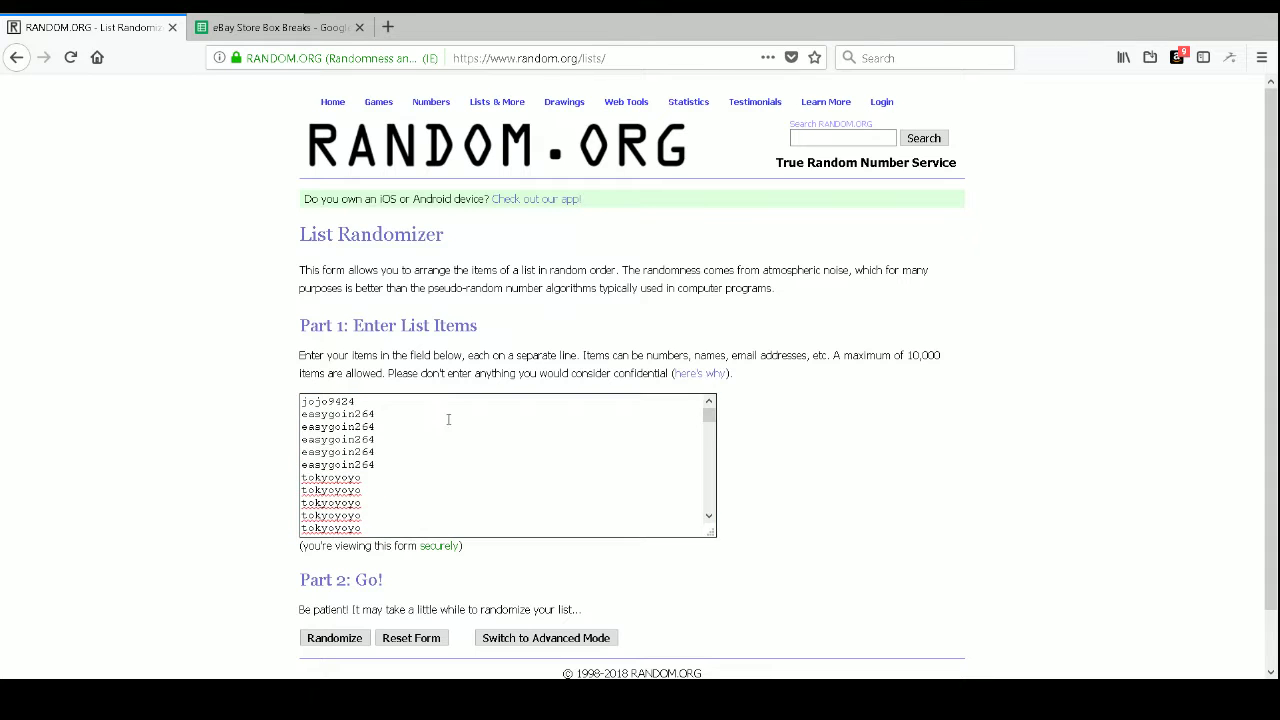
scroll(216, 405, "down", 1)
Step: Randomize the buyer list, reshuffle it four more times, and select the final order
left_click(334, 582)
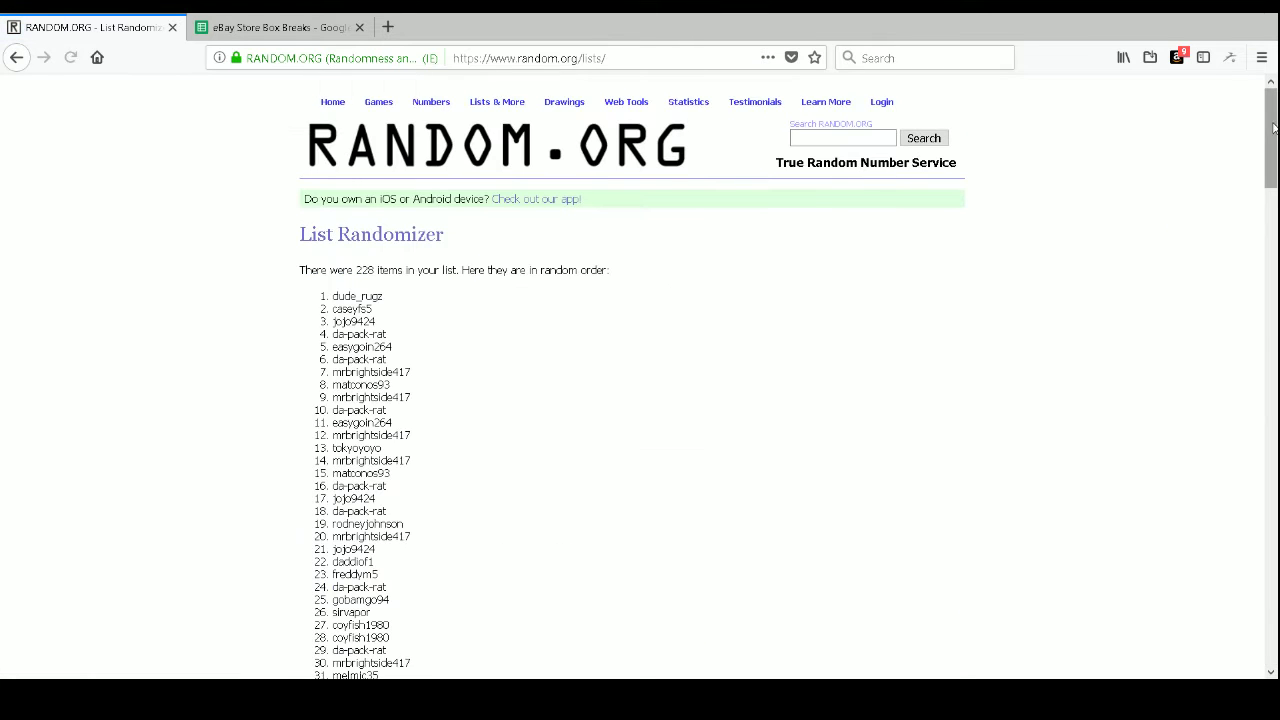
left_click_drag(1271, 140, 1275, 625)
left_click(323, 580)
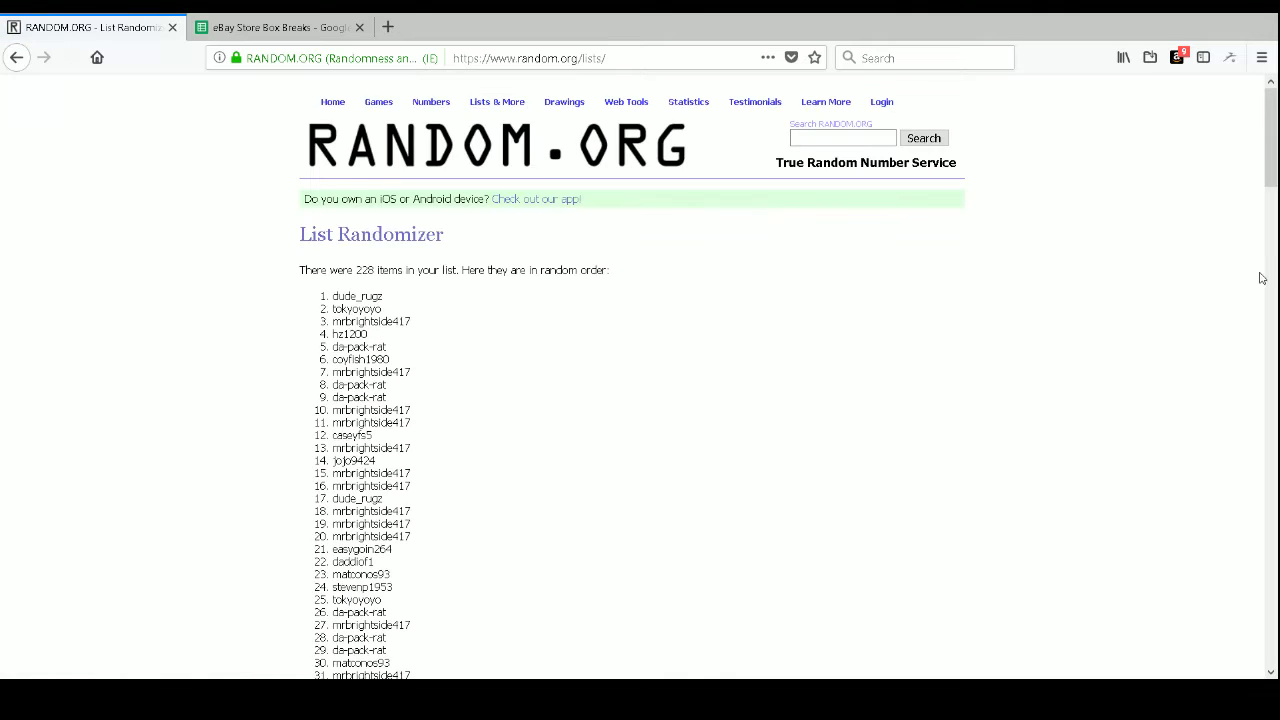
left_click_drag(1271, 163, 1272, 630)
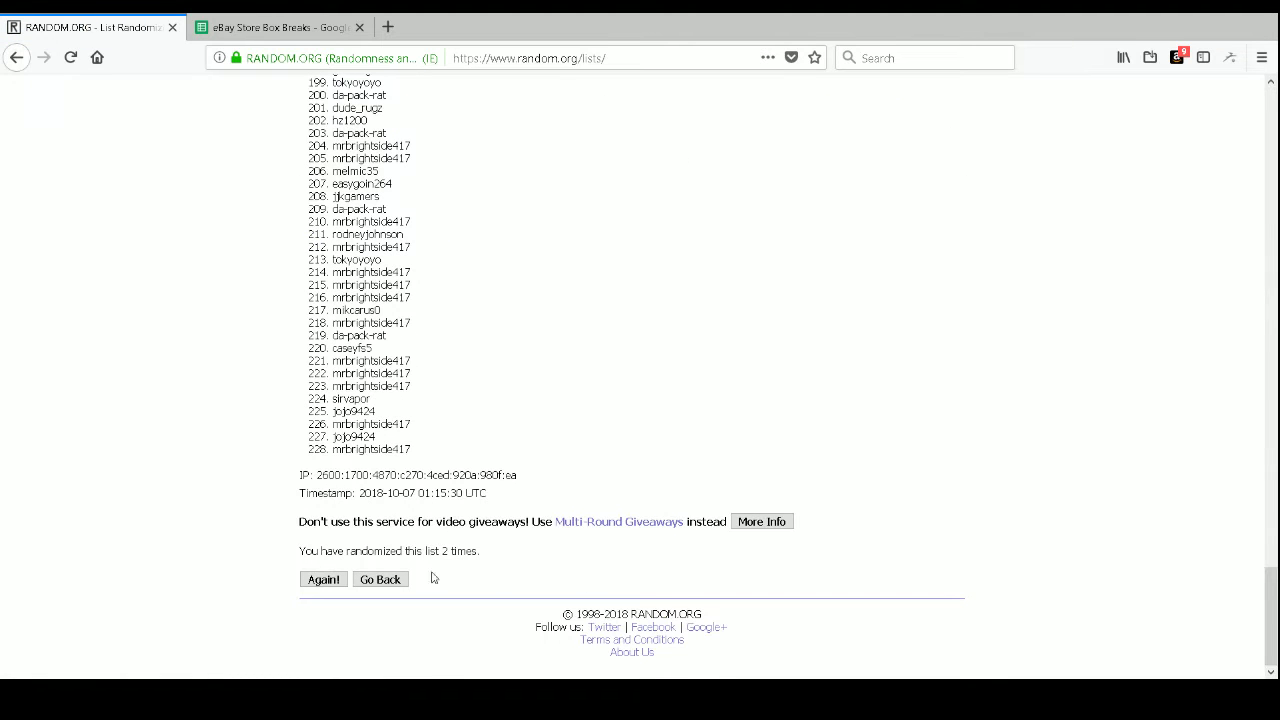
left_click(325, 580)
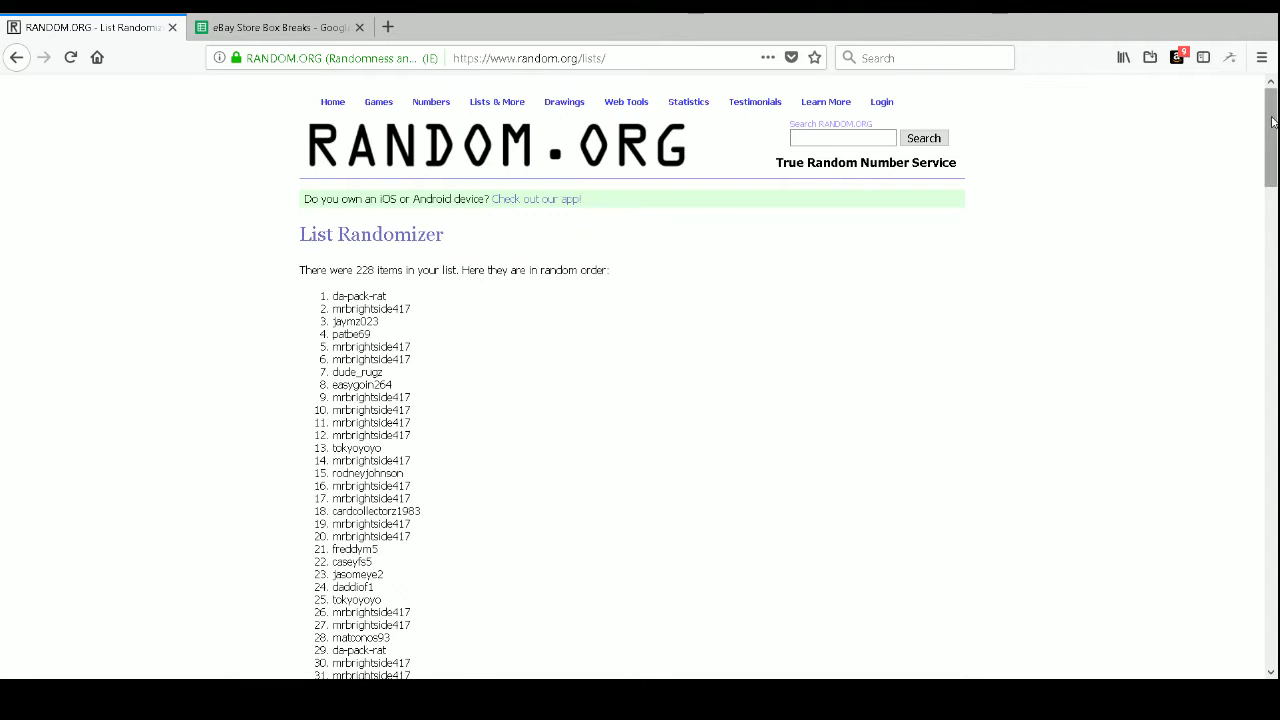
left_click_drag(1263, 129, 1270, 640)
left_click(325, 580)
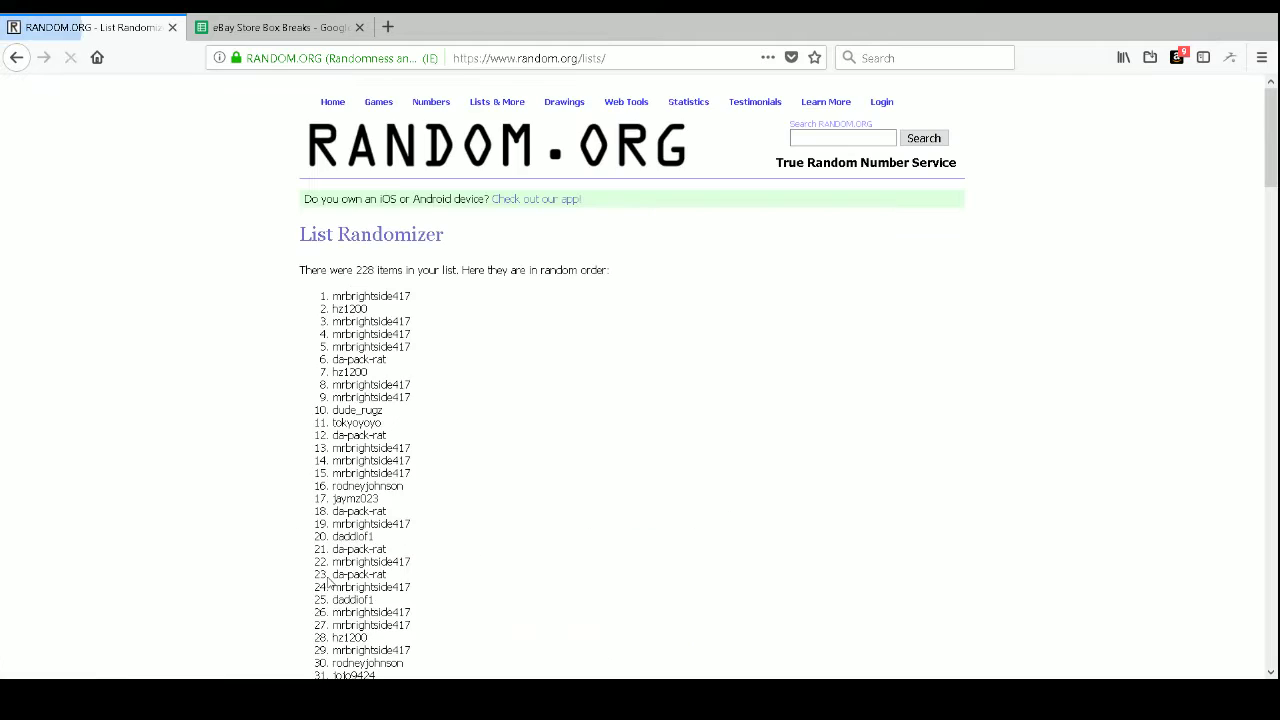
left_click_drag(1270, 138, 1270, 616)
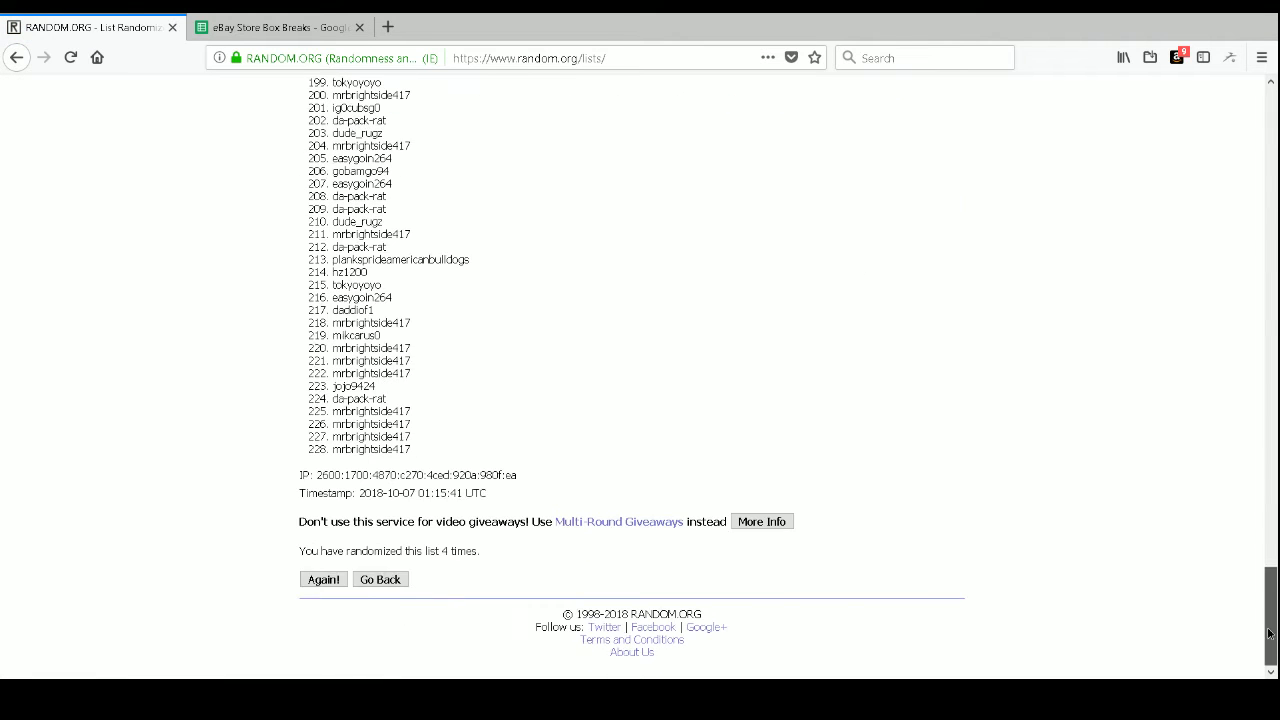
left_click(324, 582)
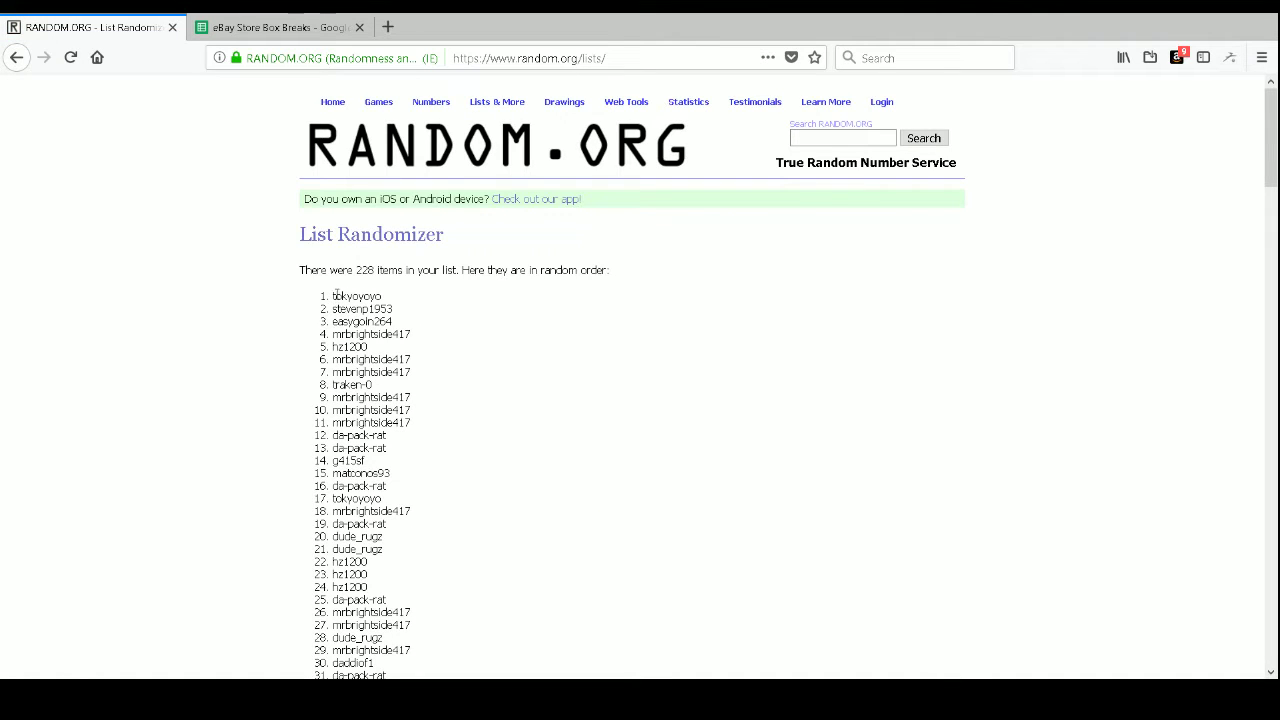
left_click_drag(334, 295, 408, 552)
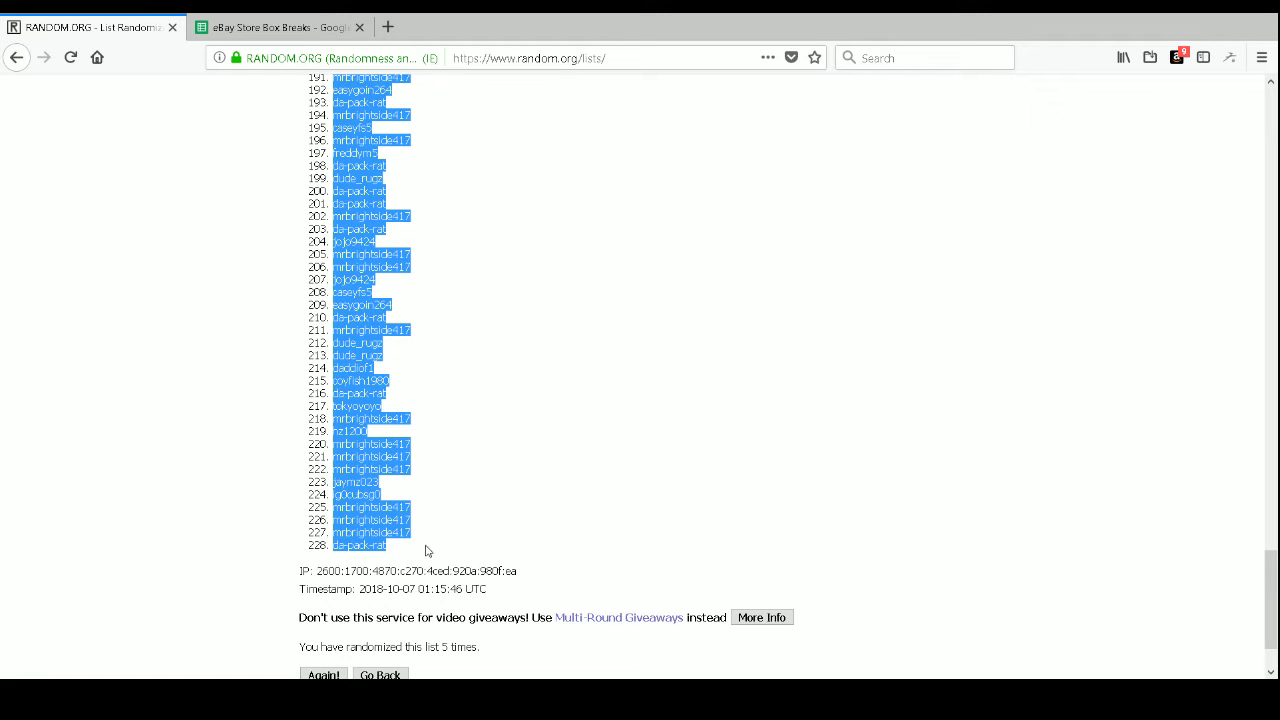
Step: Paste the shuffled buyer names into the Buyer column starting at C3
left_click(285, 32)
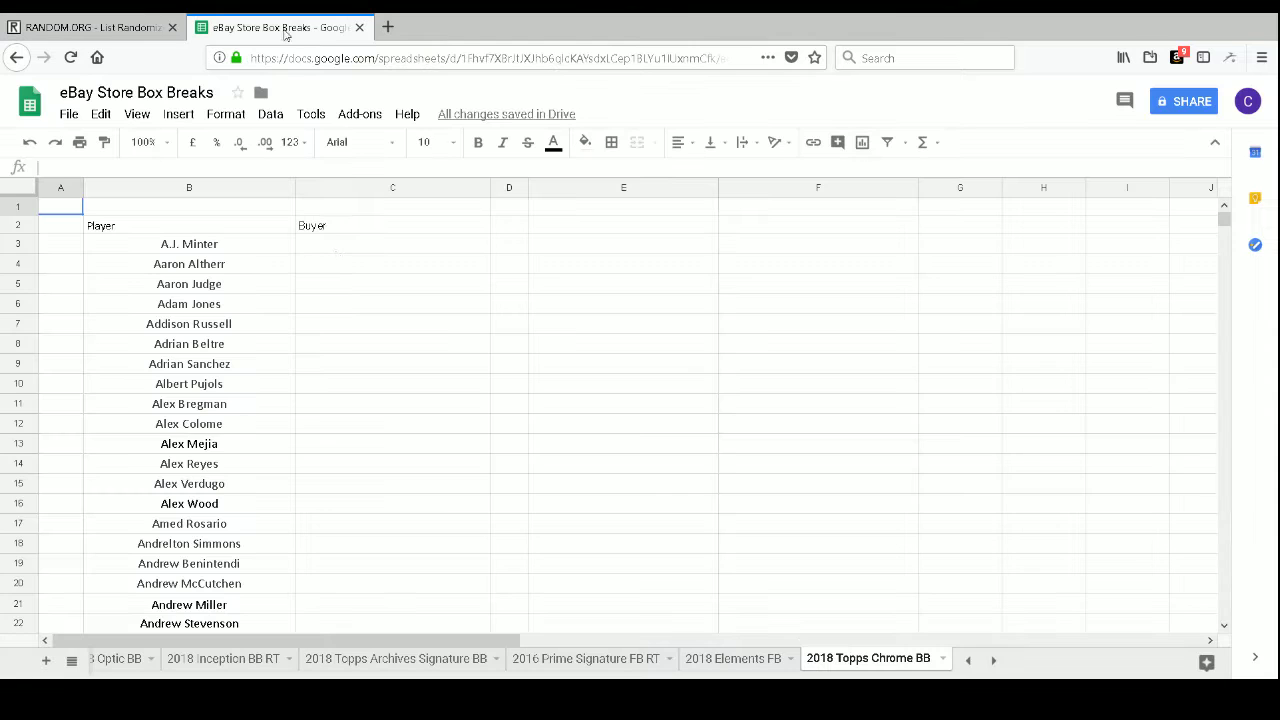
left_click(349, 246)
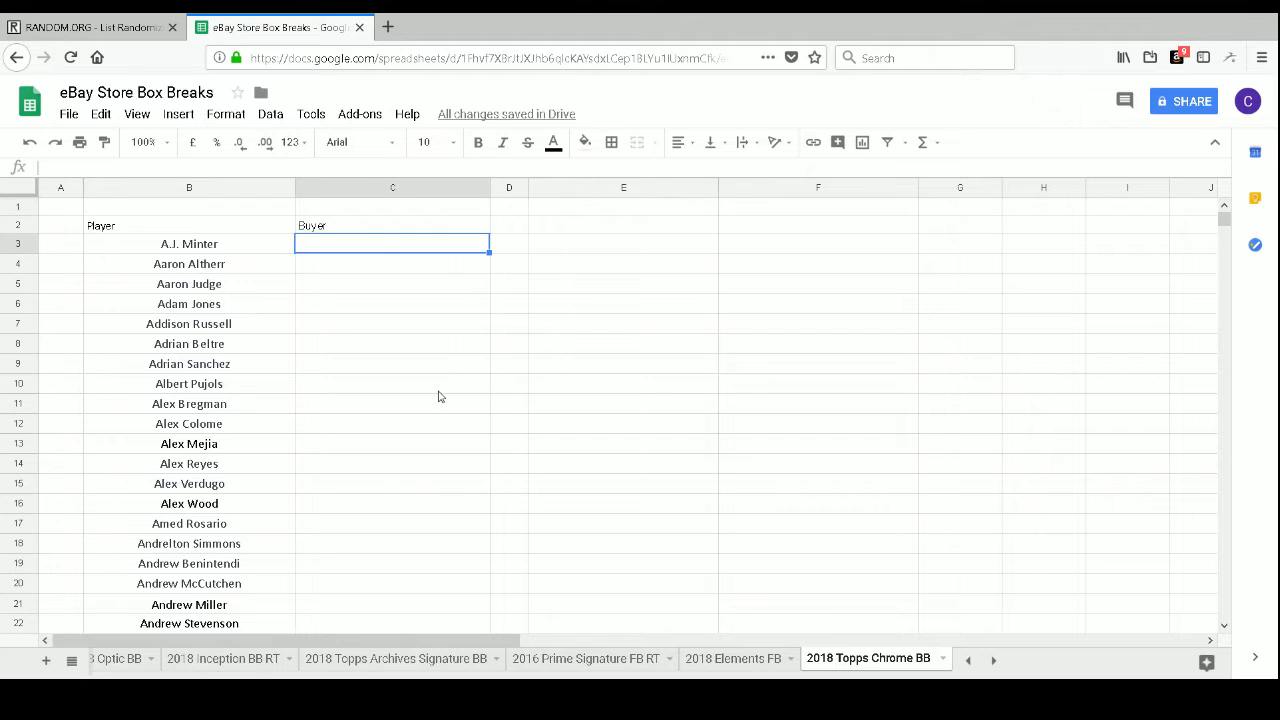
key("ctrl+v")
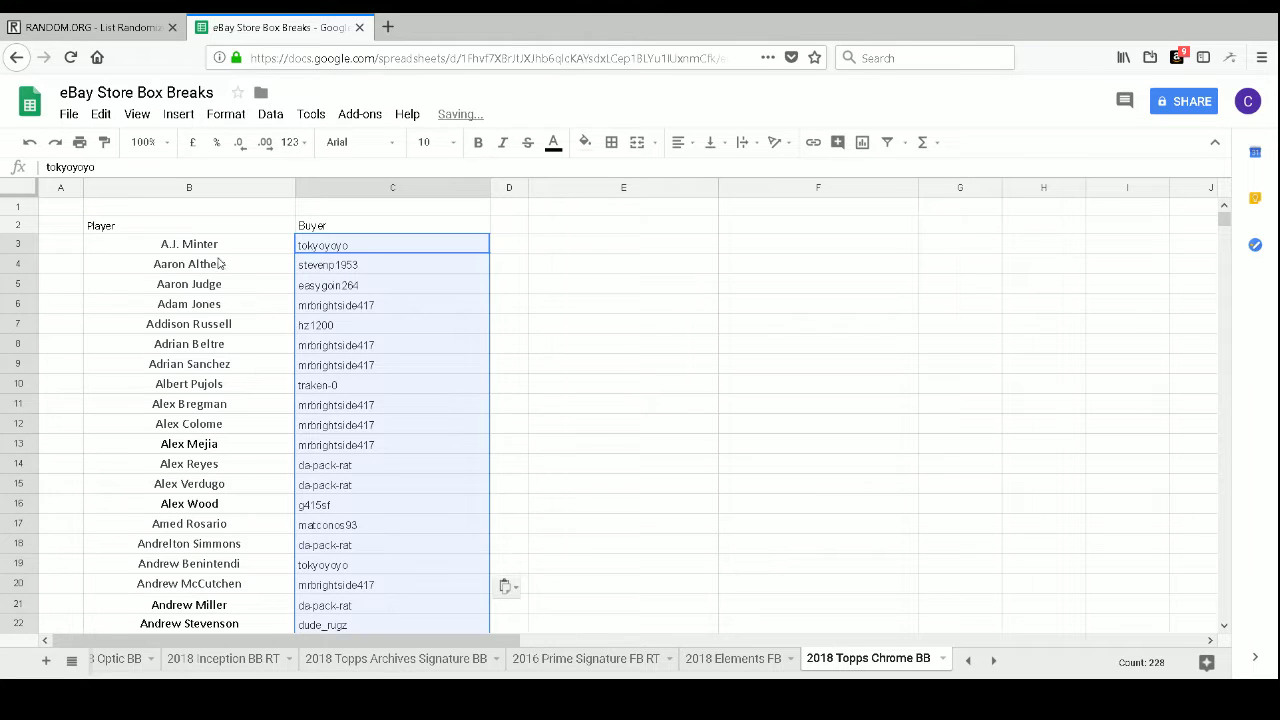
Step: Copy the player–buyer pairs in B3:C230
left_click(208, 255)
key("shift+Right")
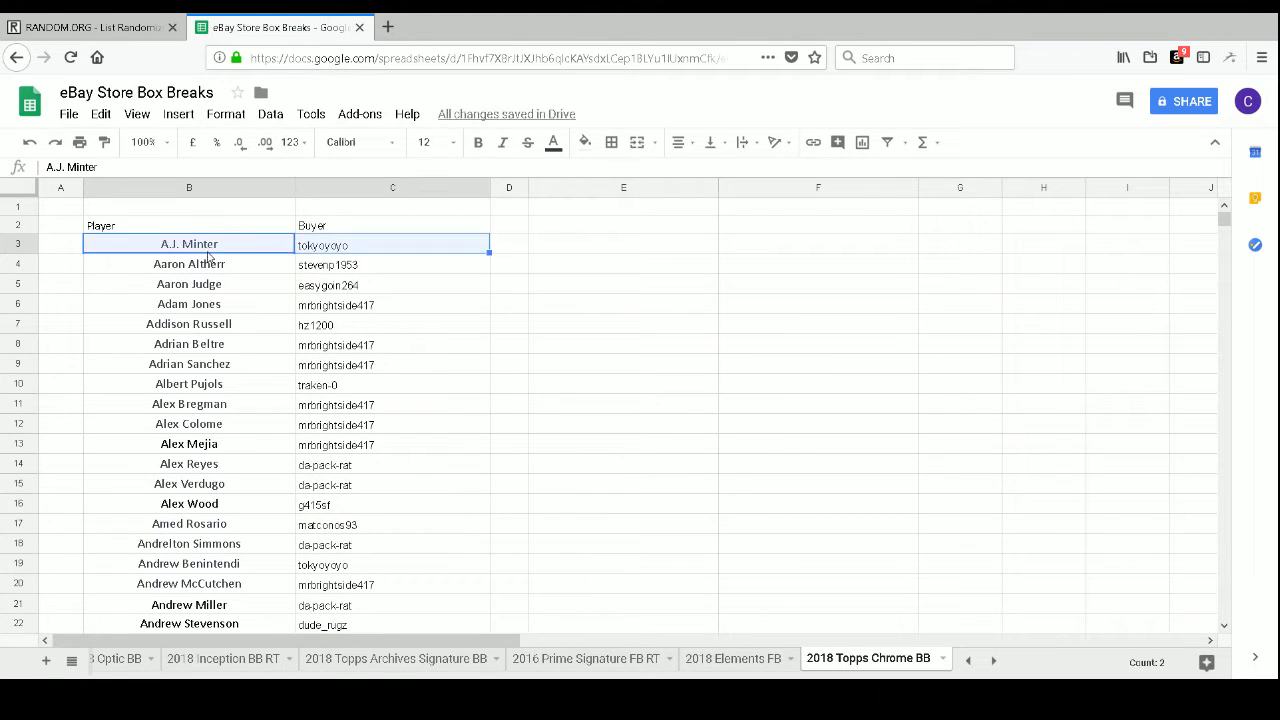
key("ctrl+shift+Down")
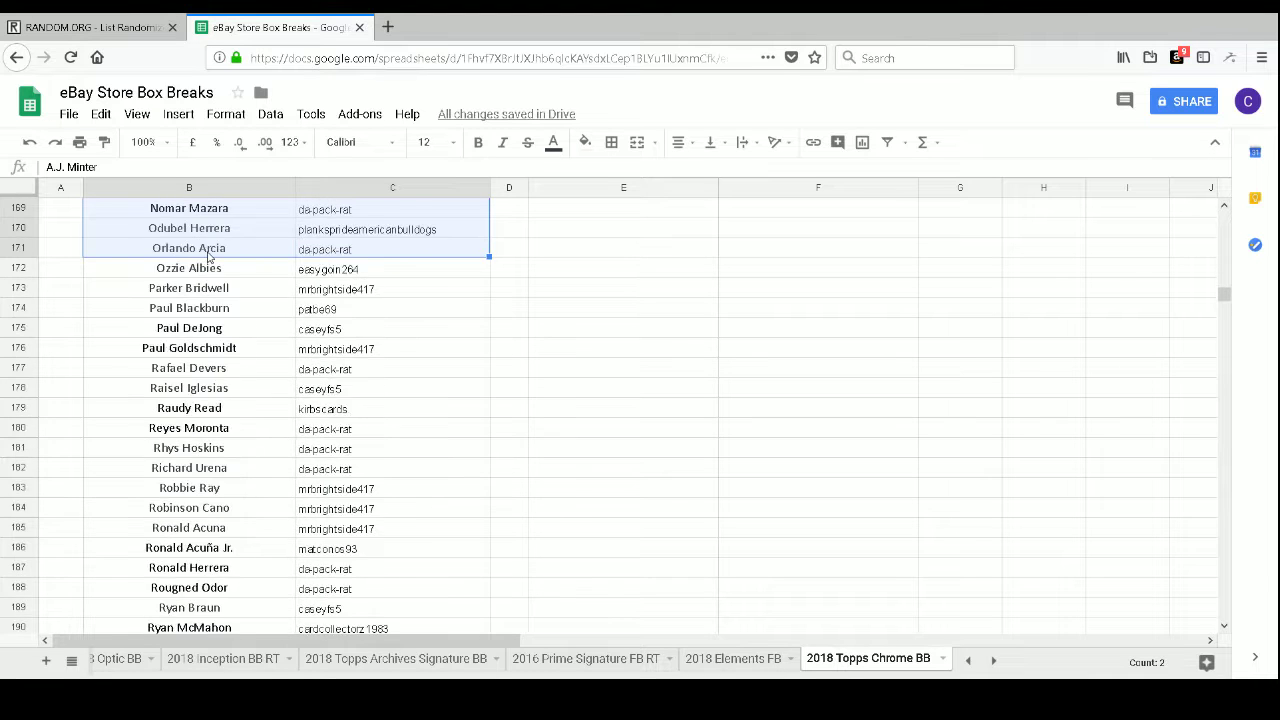
key("shift+Page_Up")
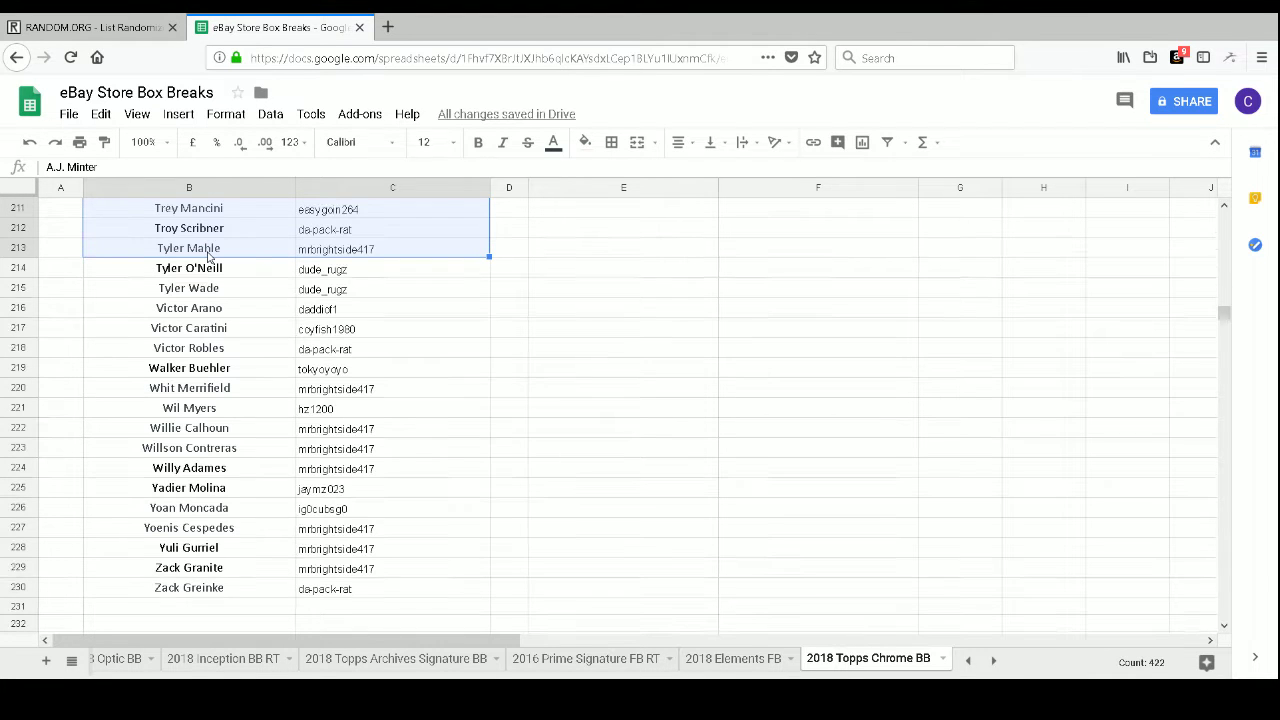
key("shift+Down")
key("shift+Down")
key("shift+Down")
key("shift+Down")
key("shift+Down")
key("shift+Down")
key("shift+Down")
key("shift+Down")
key("shift+Down")
key("shift+Down")
key("shift+Down")
key("shift+Down")
key("shift+Down")
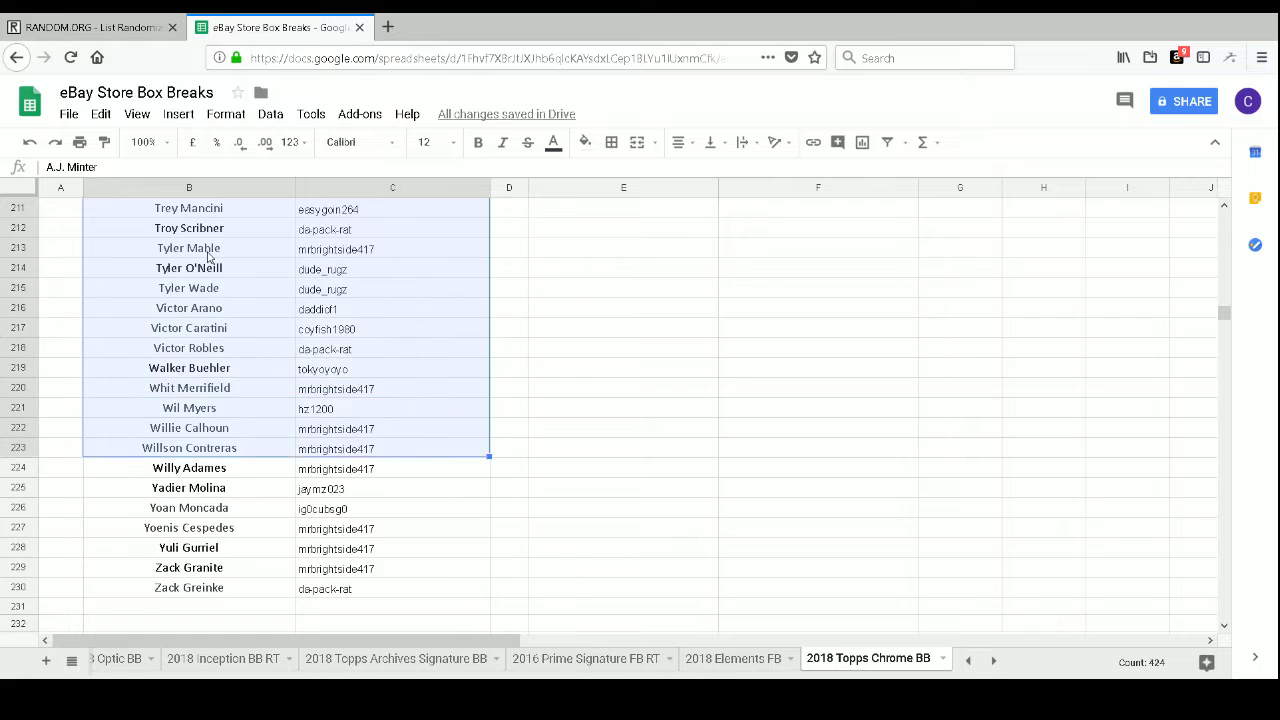
key("shift+Down")
key("shift+Down")
key("shift+Down")
key("shift+Down")
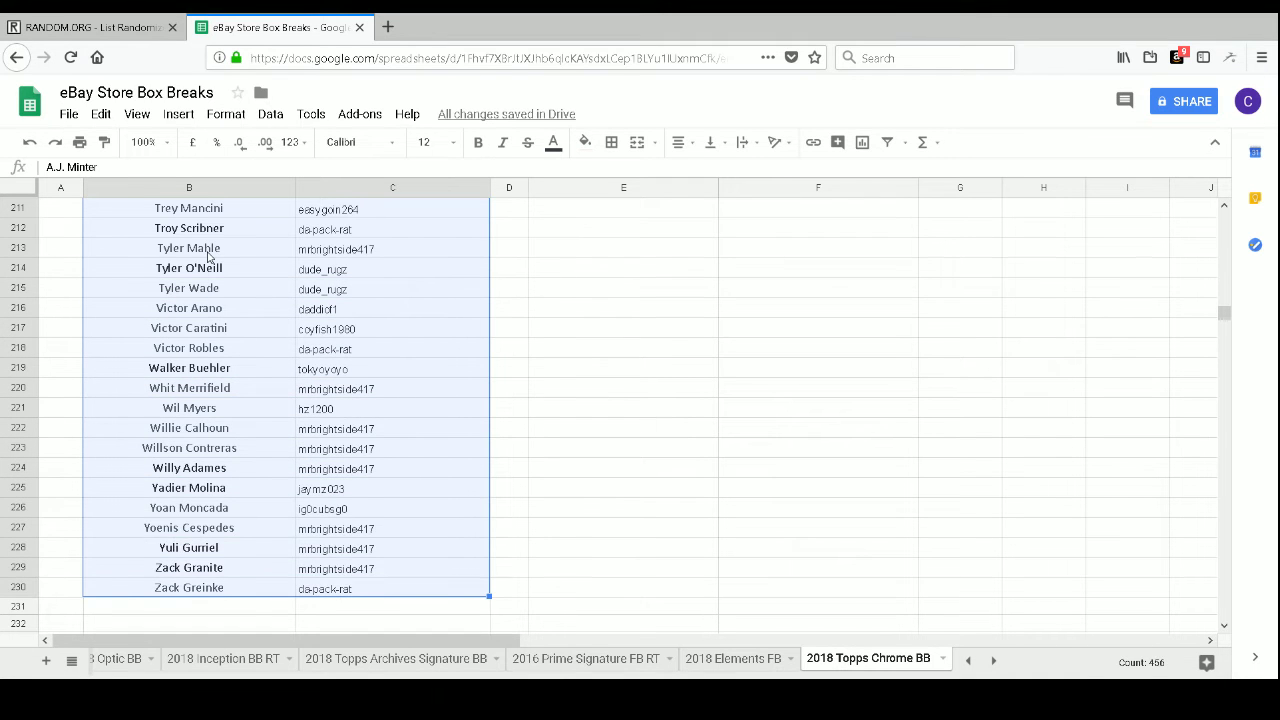
key("ctrl+c")
Step: Paste the copied player–buyer pairs starting at cell E3
left_click_drag(1224, 316, 1078, 233)
left_click(612, 246)
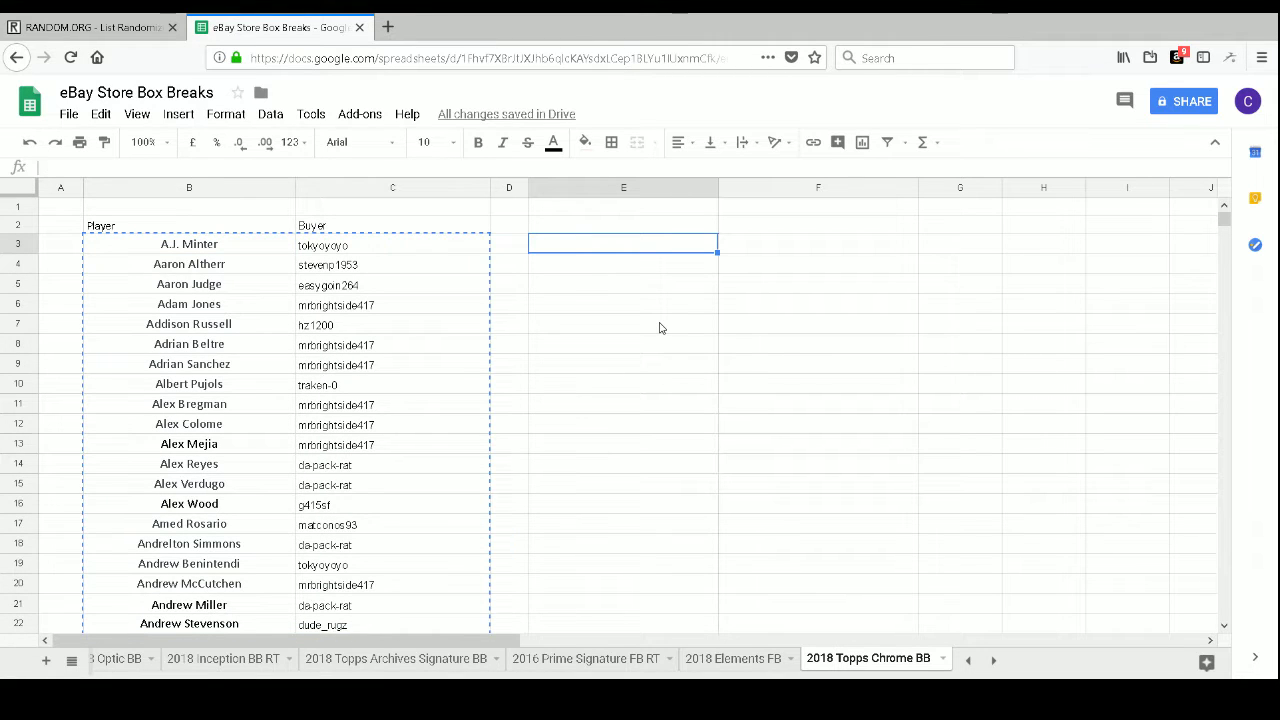
key("ctrl+v")
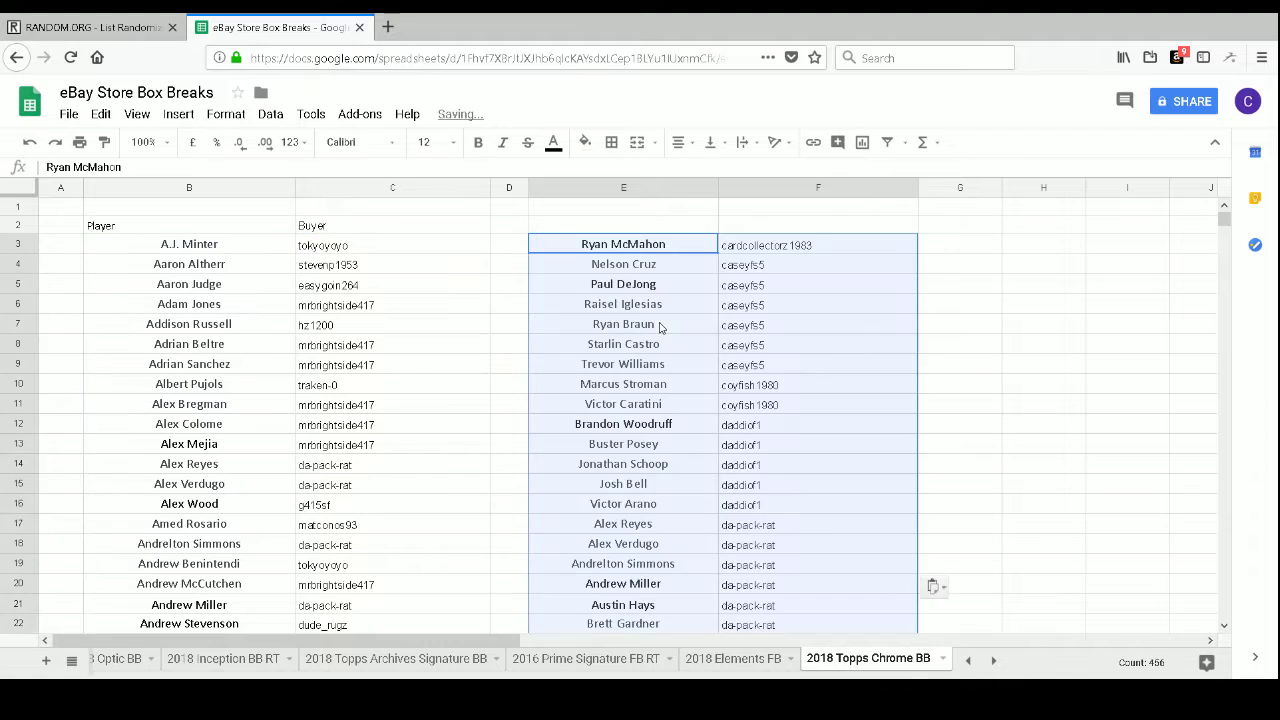
Step: Copy the Player and Buyer headers from B2:C2 into E2:F2
key("Up")
key("Left")
key("Left")
key("Left")
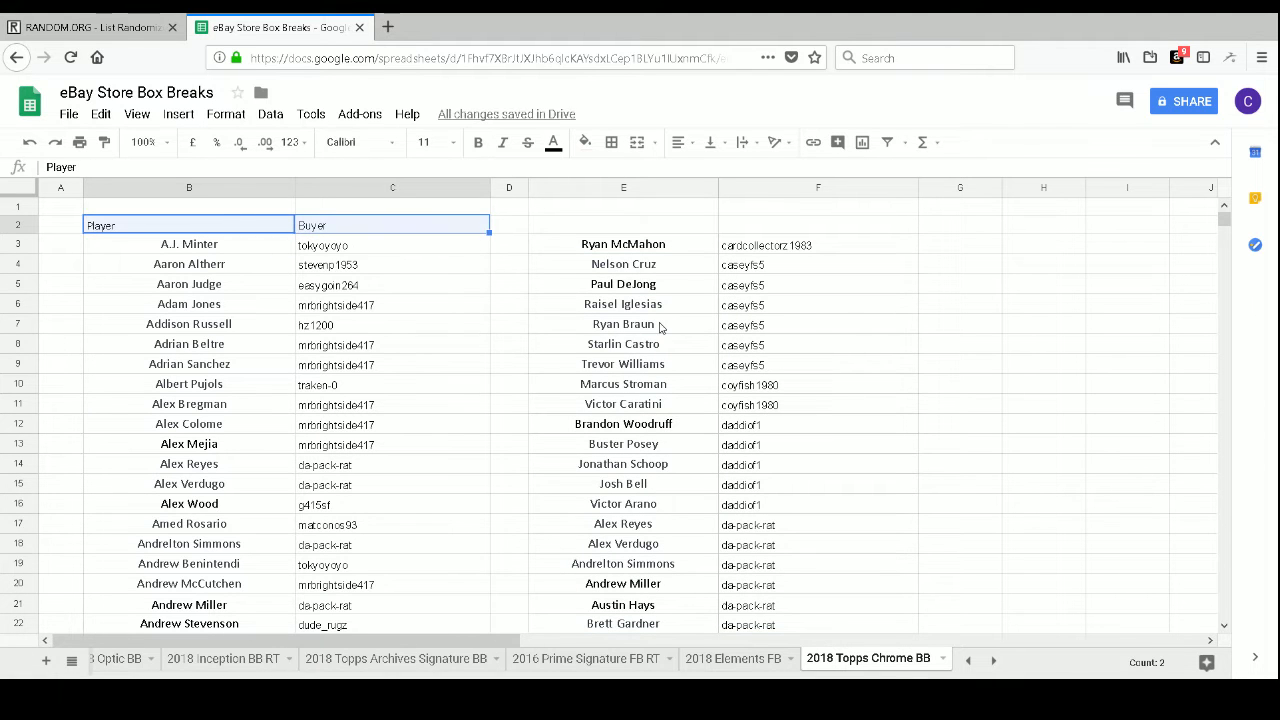
key("ctrl+c")
key("Right")
key("Right")
key("Right")
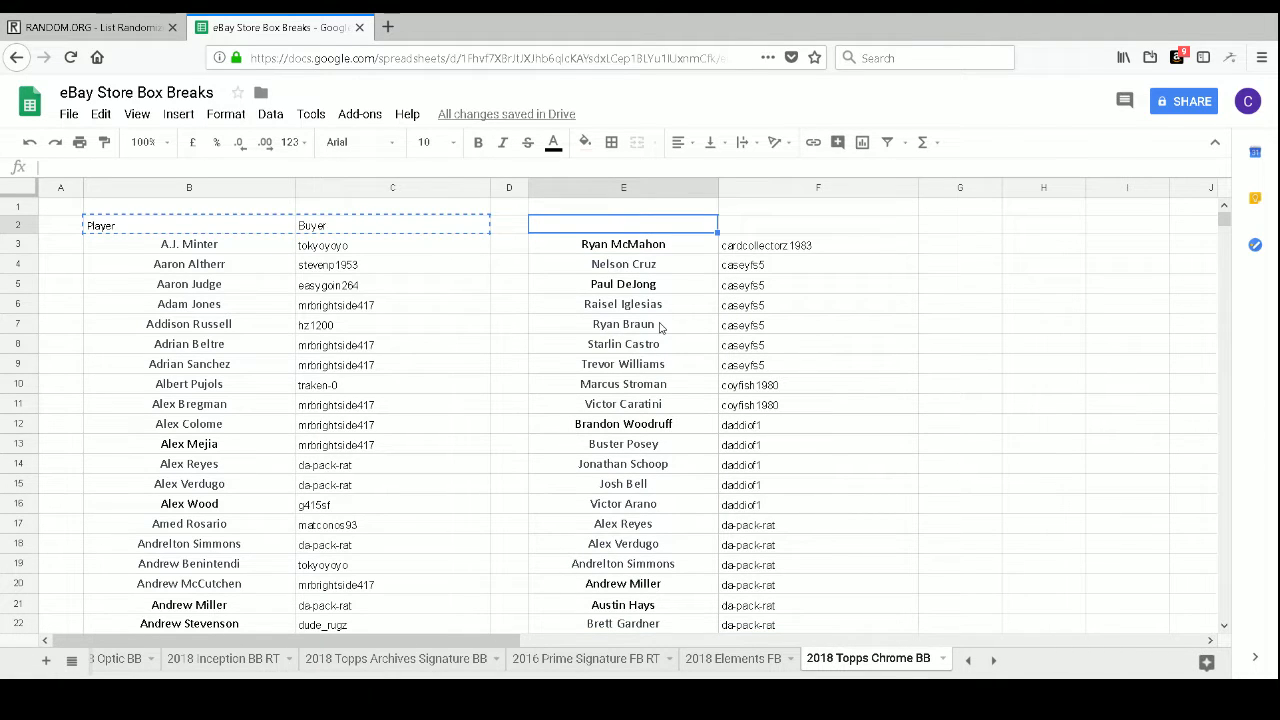
key("ctrl+v")
key("Left")
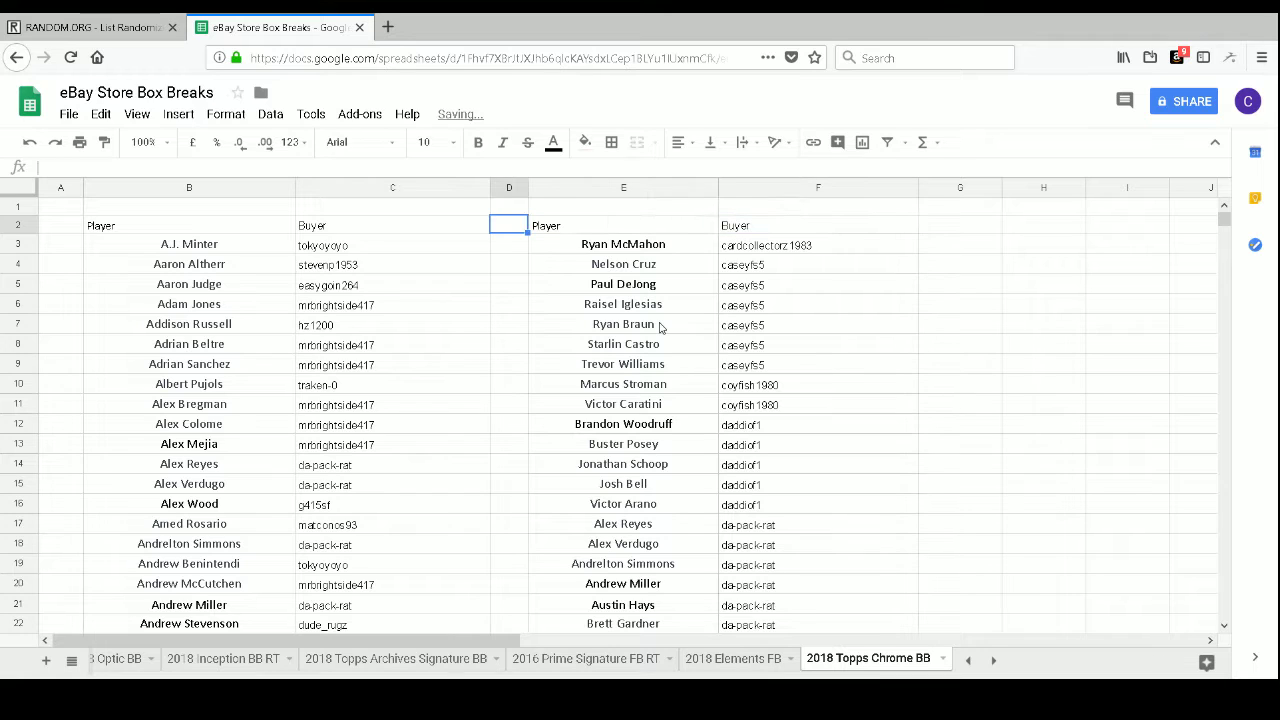
Step: Make all text on the sheet 14-pt bold
left_click(25, 190)
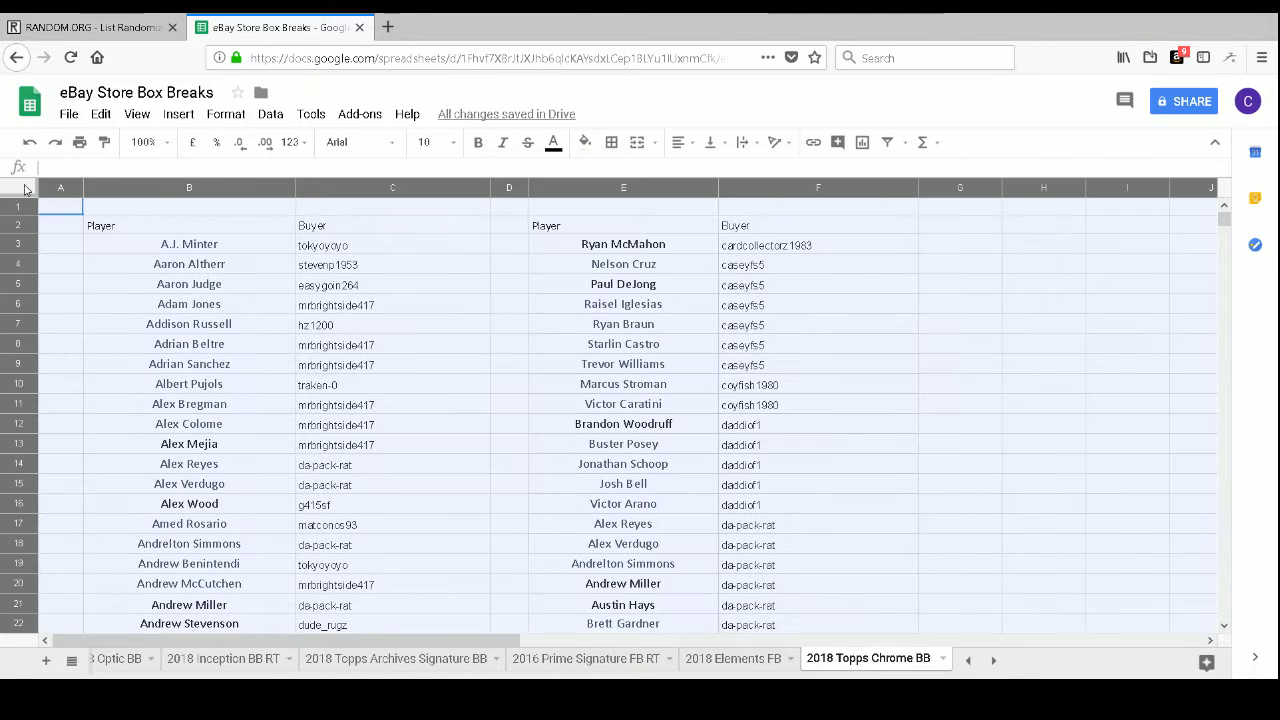
left_click(455, 146)
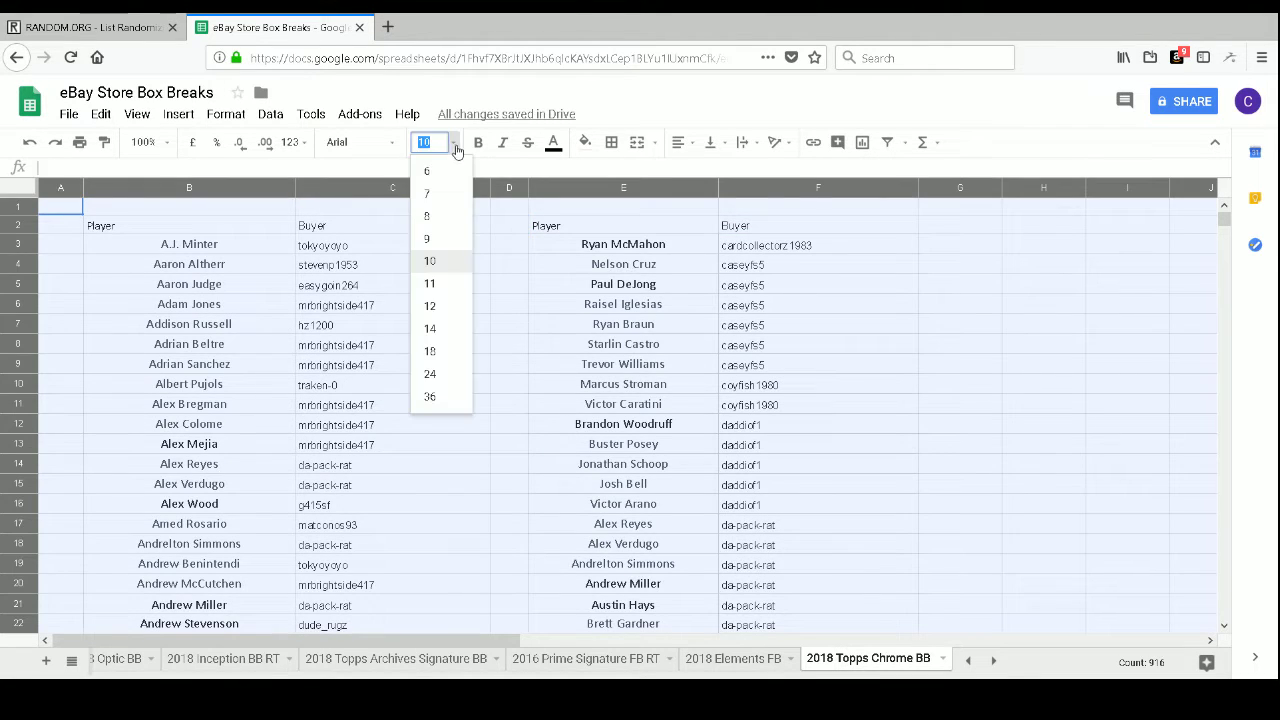
left_click(431, 328)
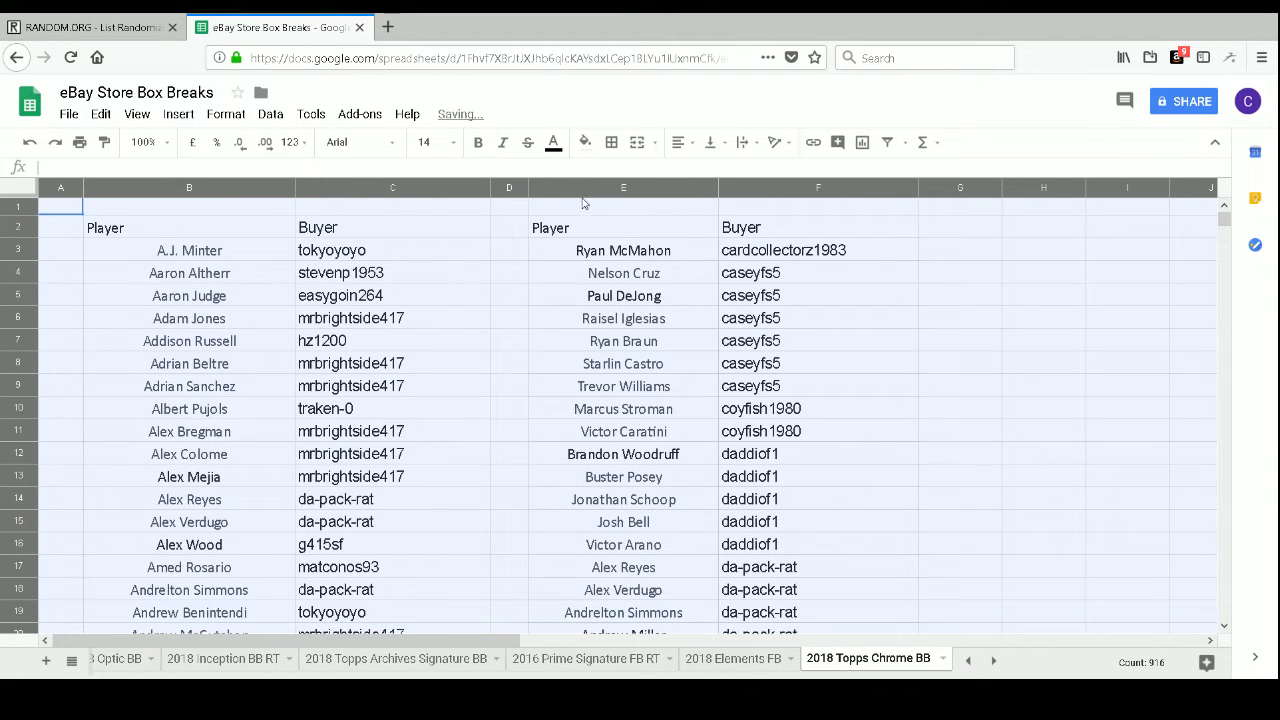
left_click(478, 145)
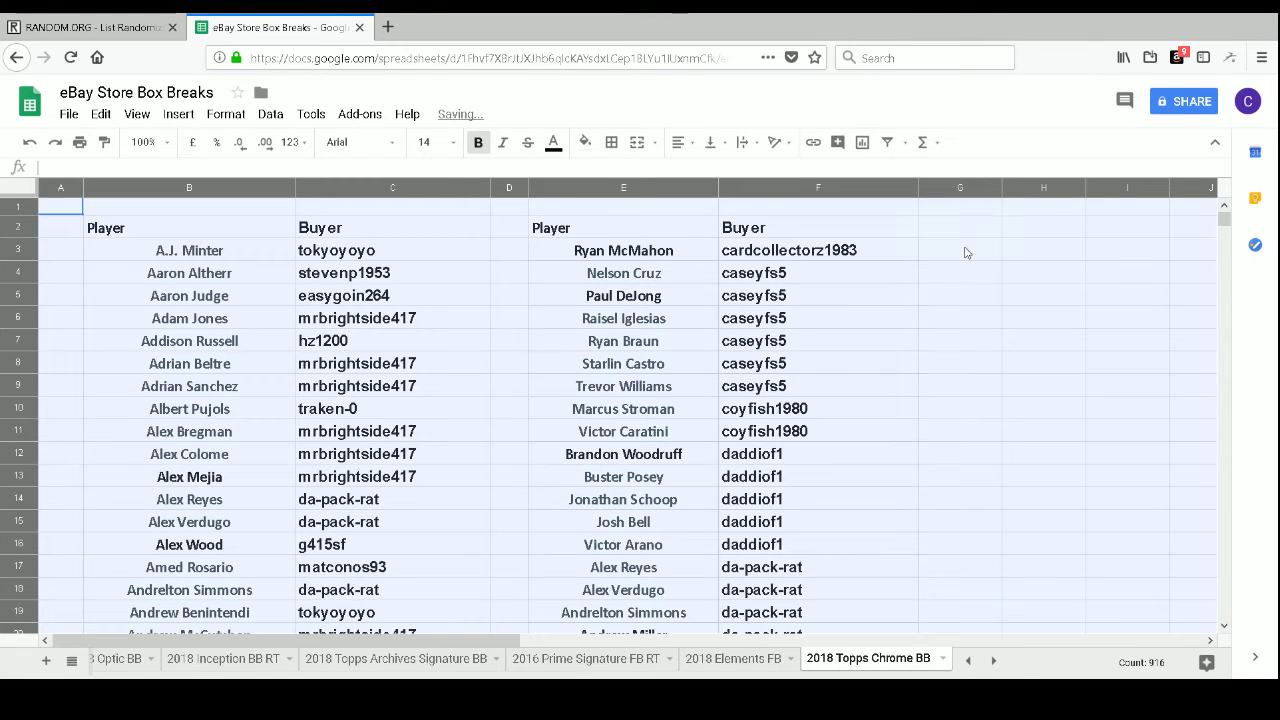
left_click(955, 256)
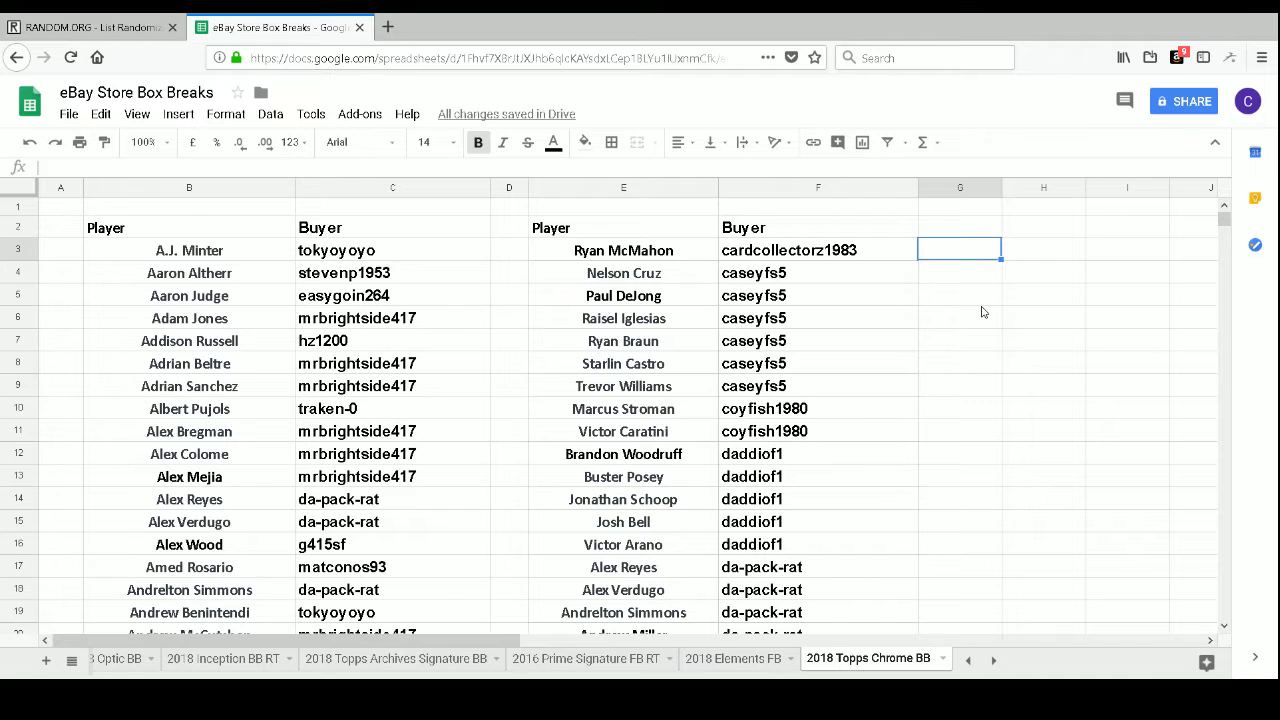
scroll(982, 312, "down", 1)
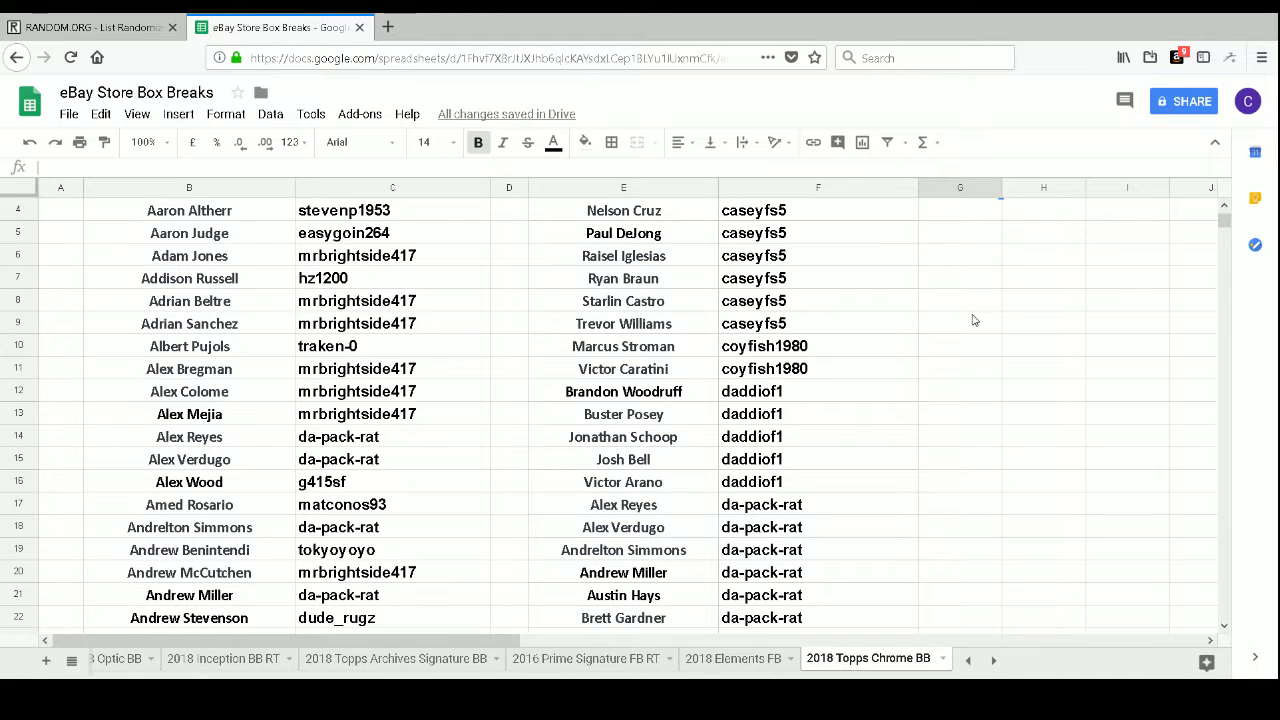
scroll(974, 320, "down", 1)
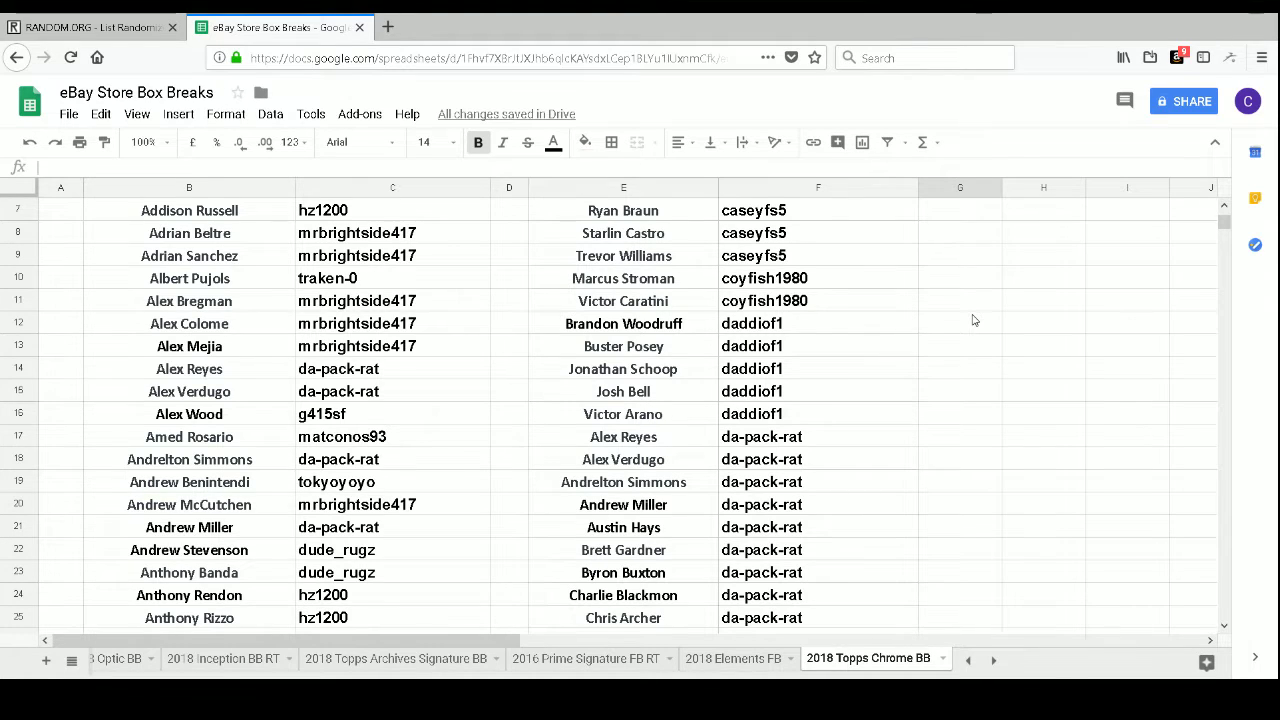
scroll(974, 320, "down", 1)
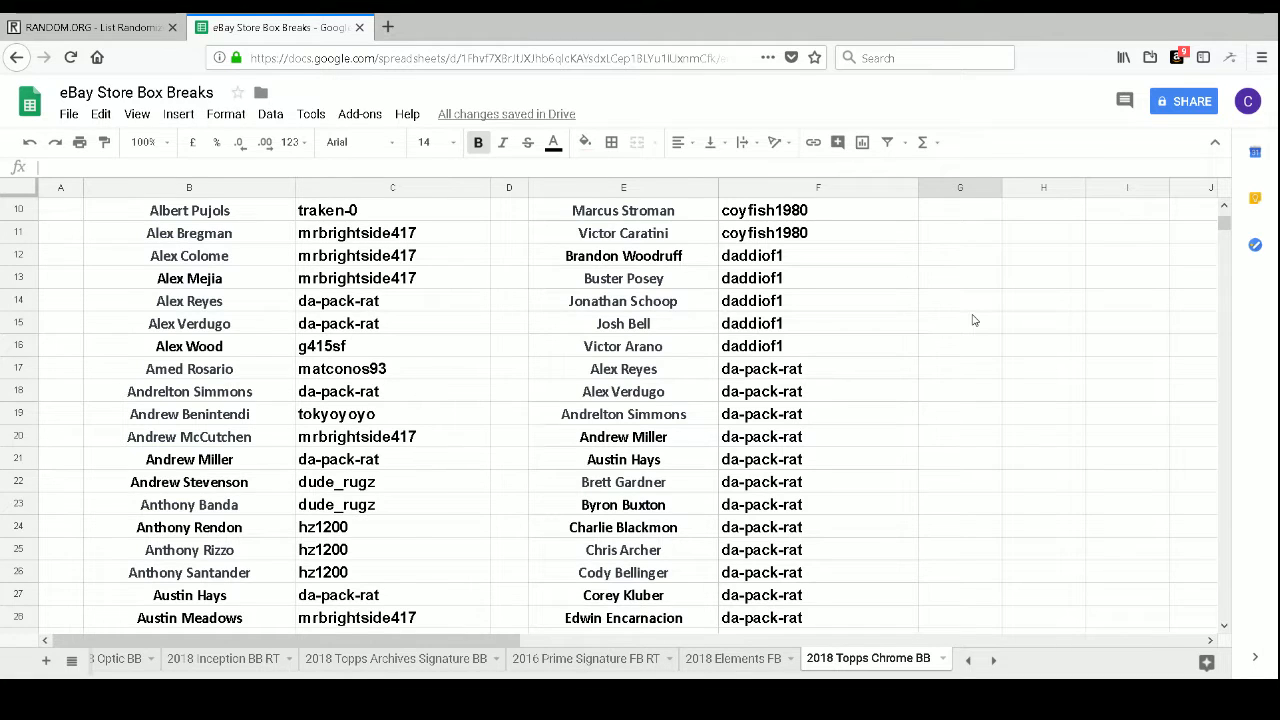
scroll(974, 320, "down", 1)
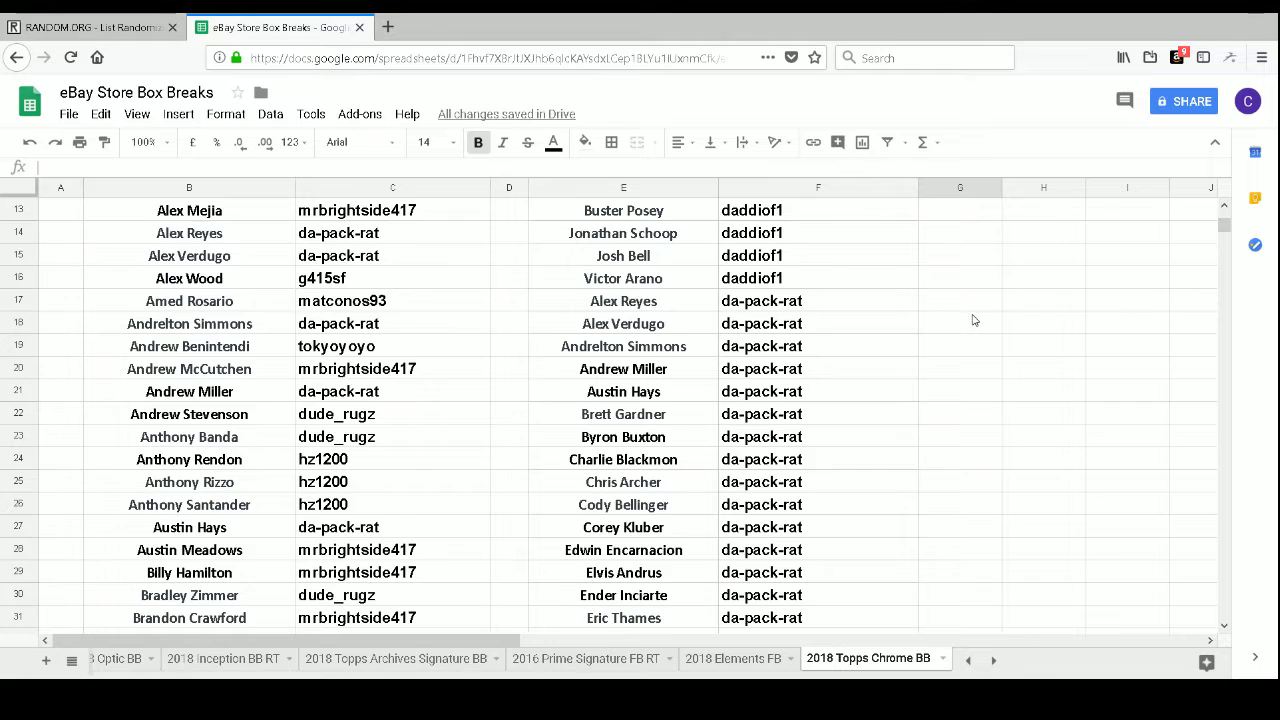
scroll(974, 320, "down", 1)
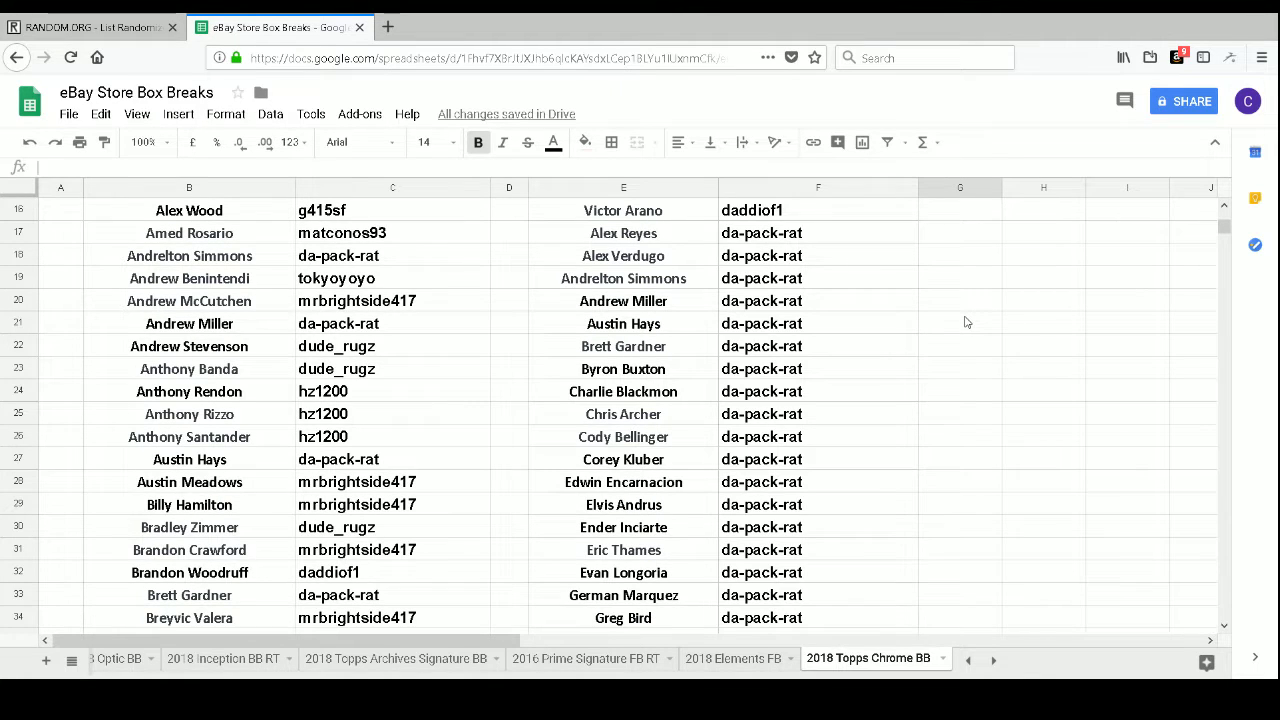
scroll(966, 322, "down", 1)
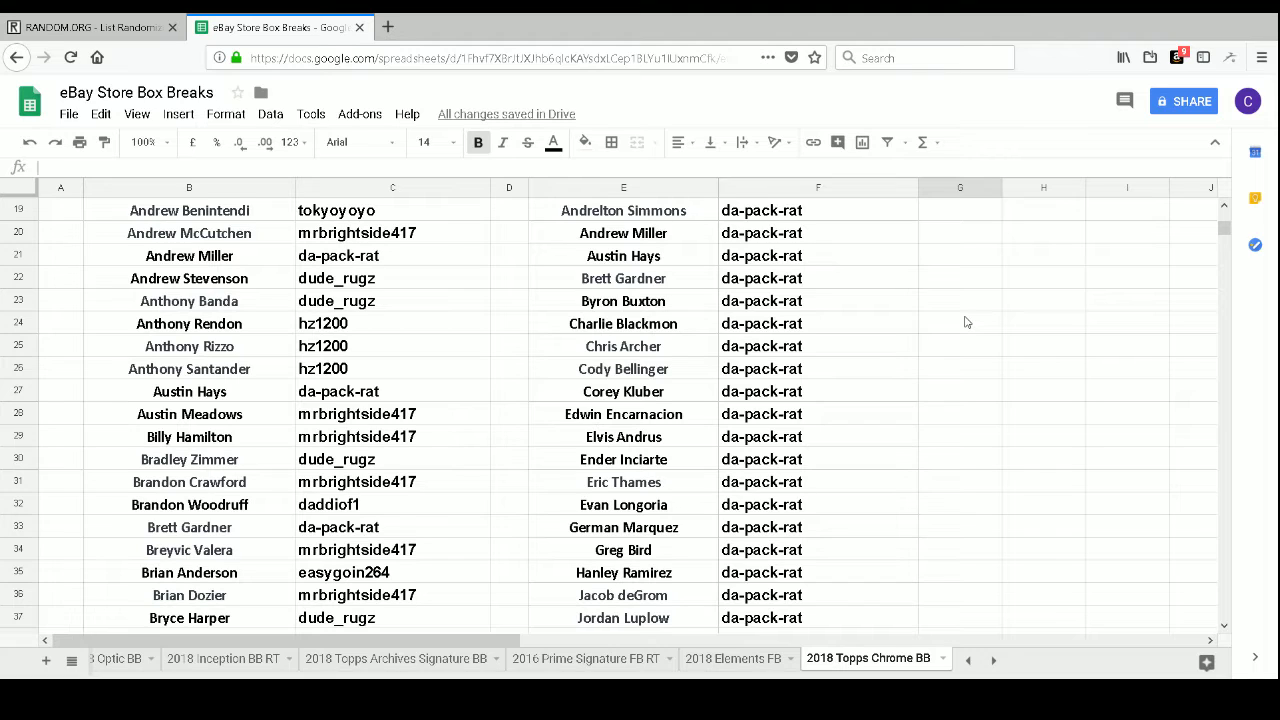
scroll(961, 322, "down", 1)
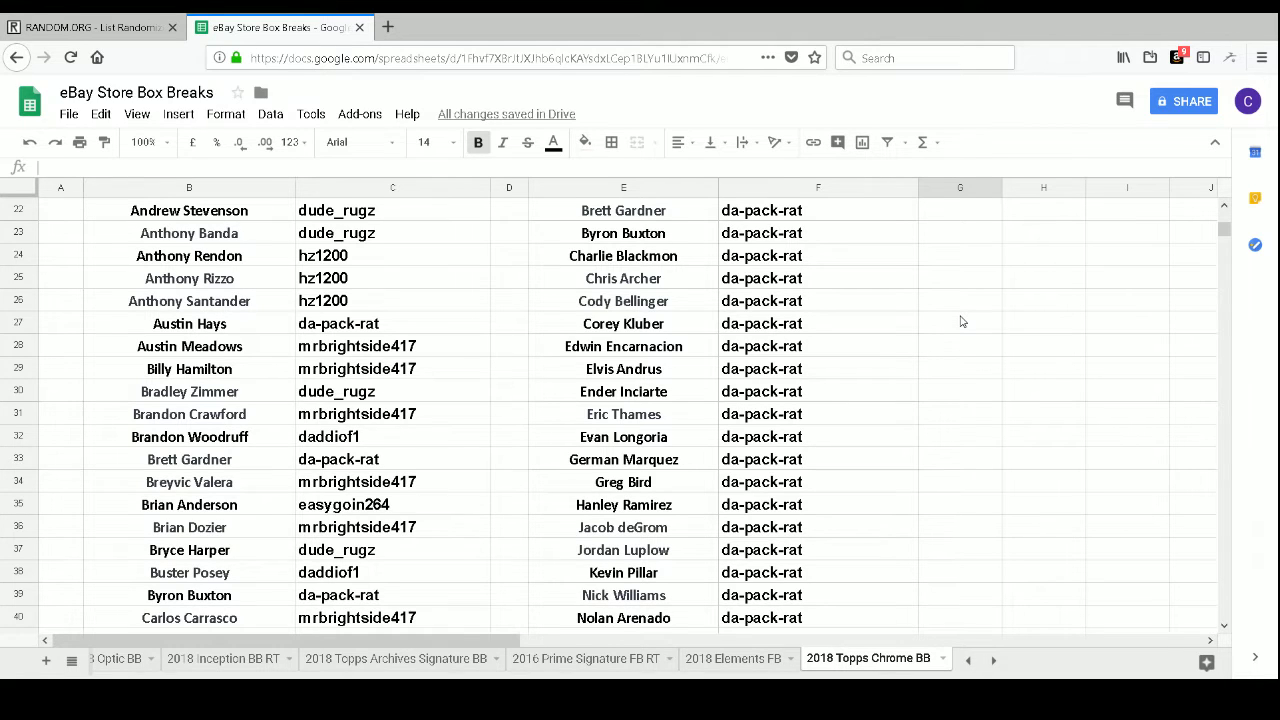
scroll(961, 322, "down", 1)
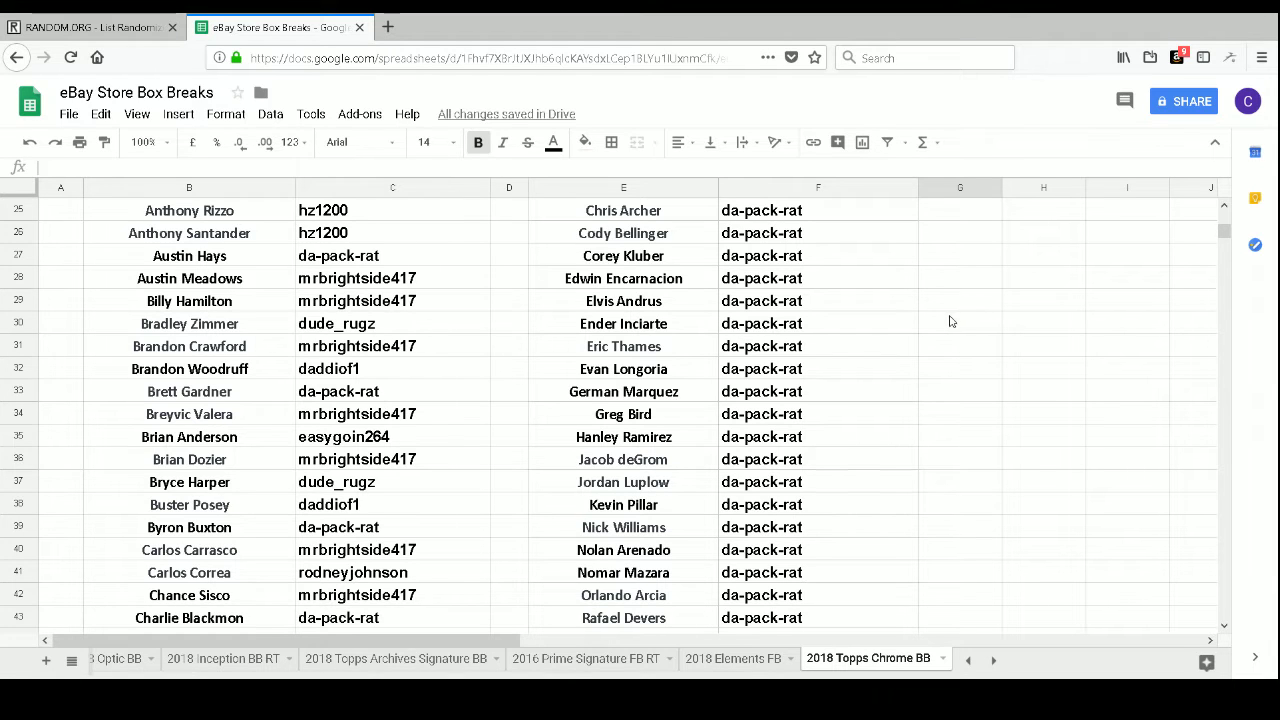
scroll(949, 322, "down", 1)
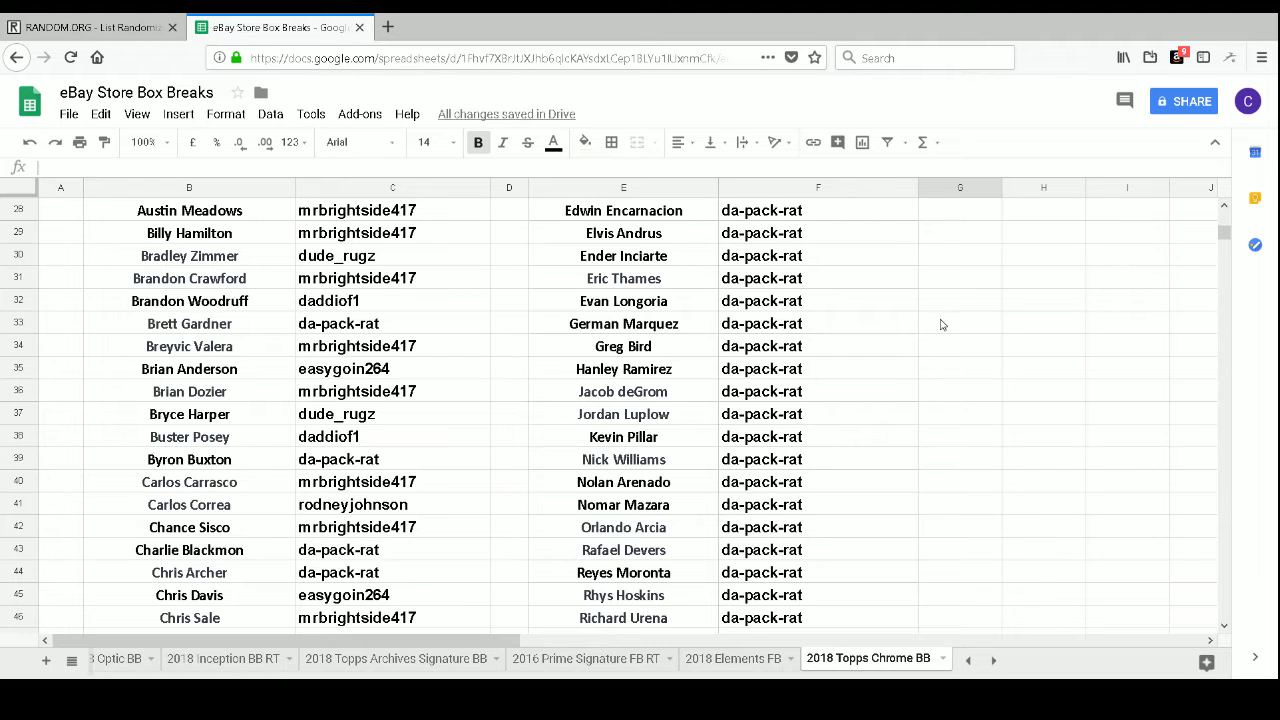
scroll(945, 323, "down", 1)
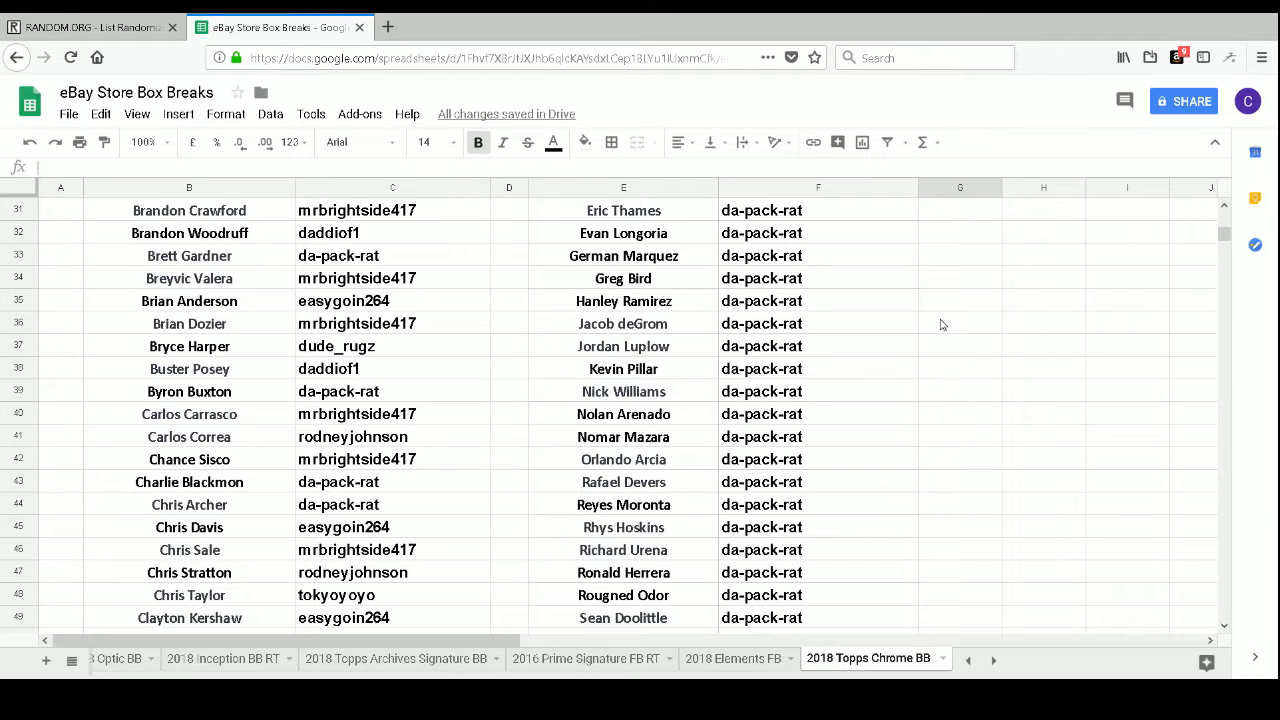
scroll(940, 324, "down", 1)
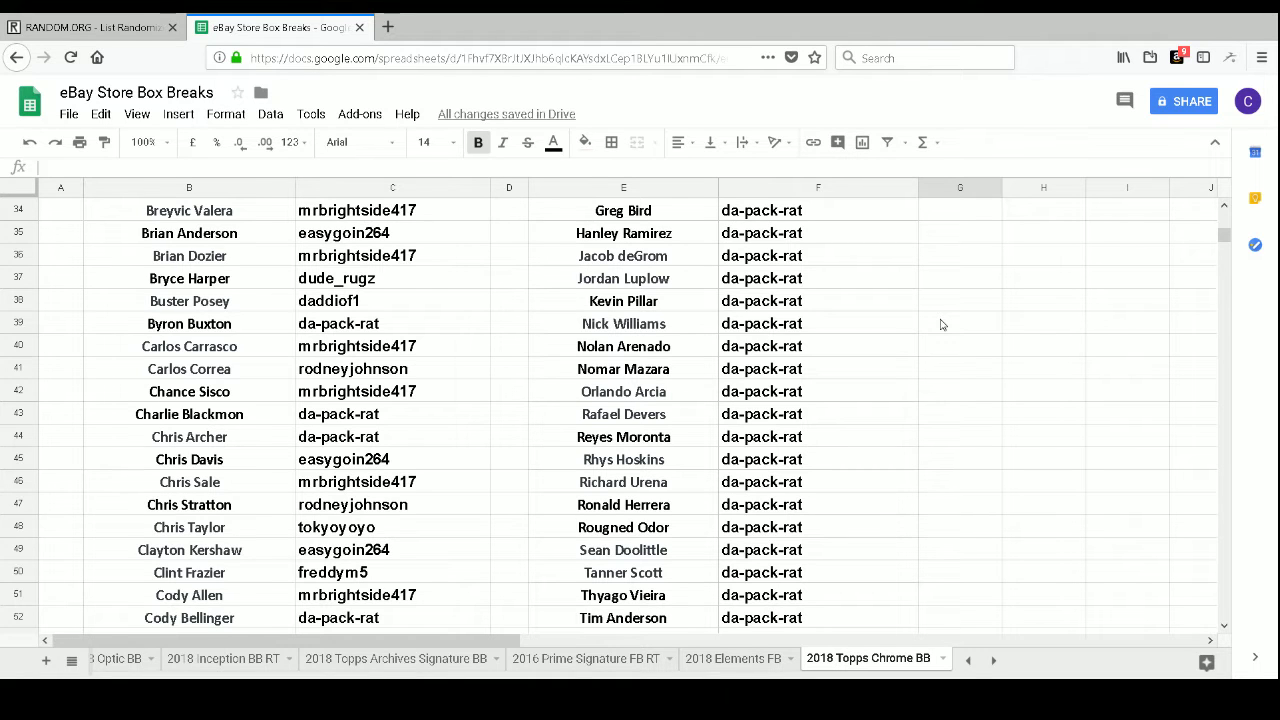
scroll(940, 324, "down", 1)
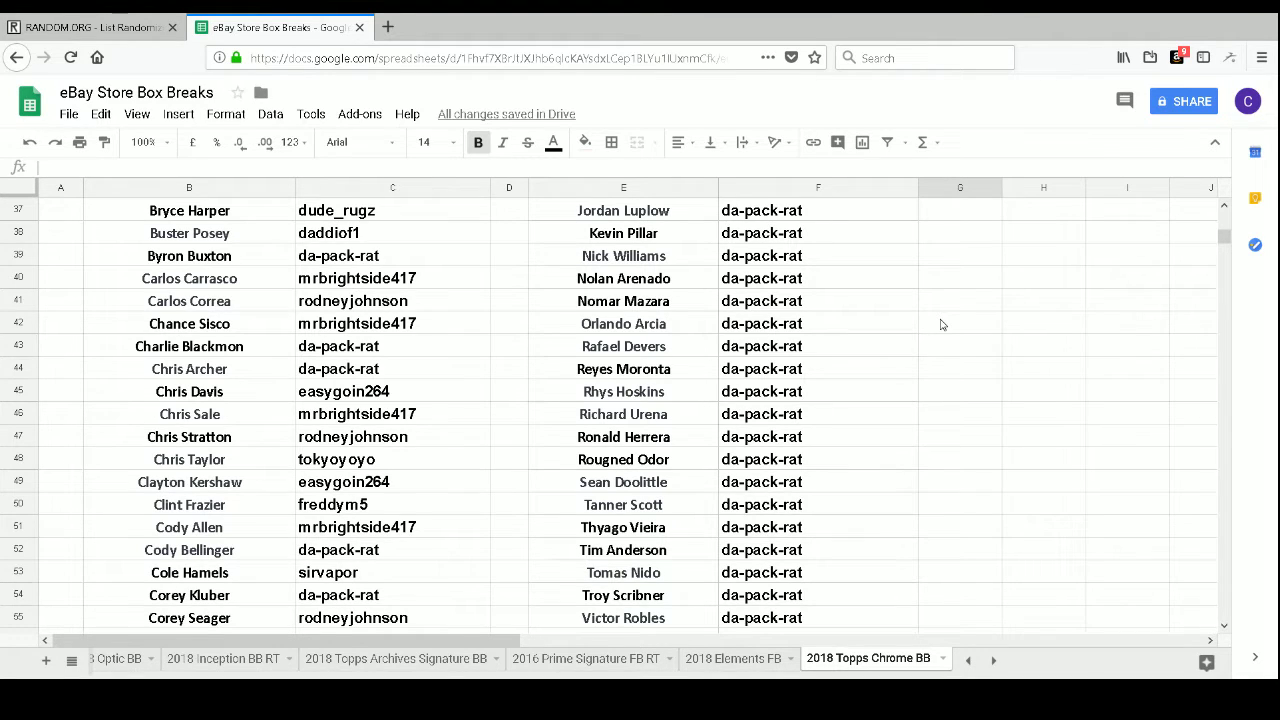
scroll(940, 324, "down", 1)
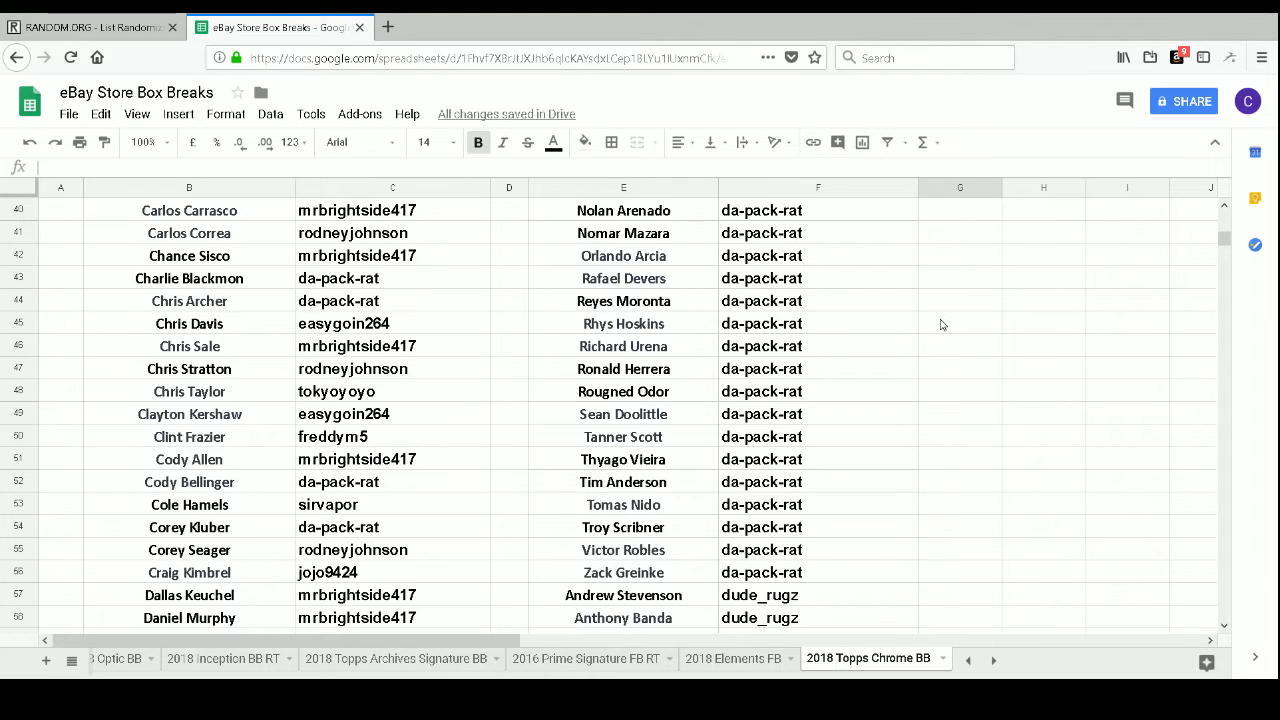
scroll(940, 324, "down", 1)
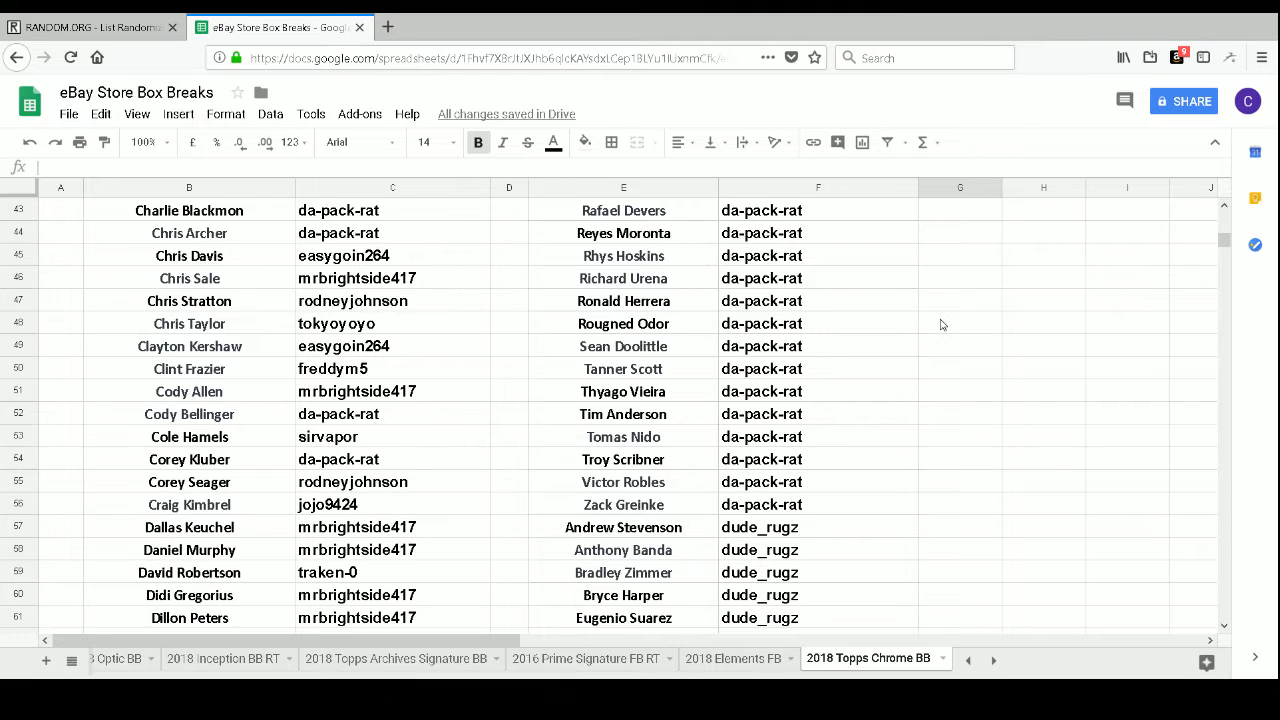
scroll(940, 324, "down", 1)
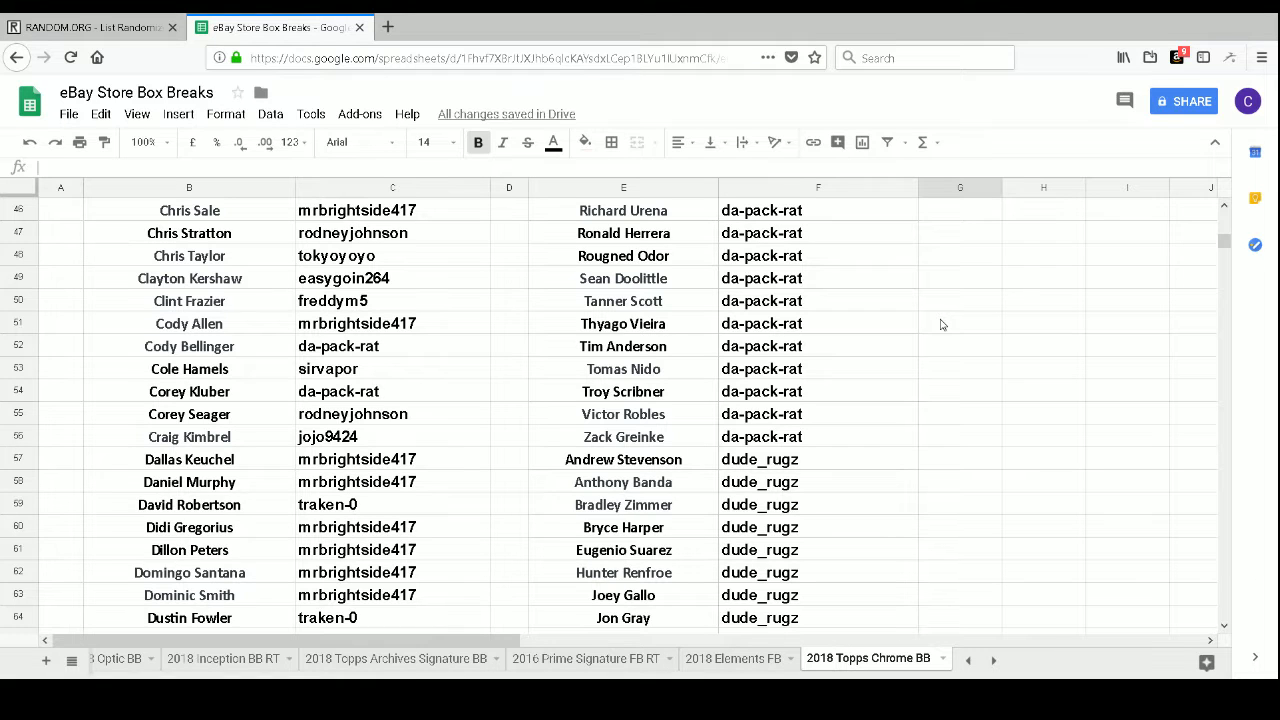
scroll(940, 324, "down", 2)
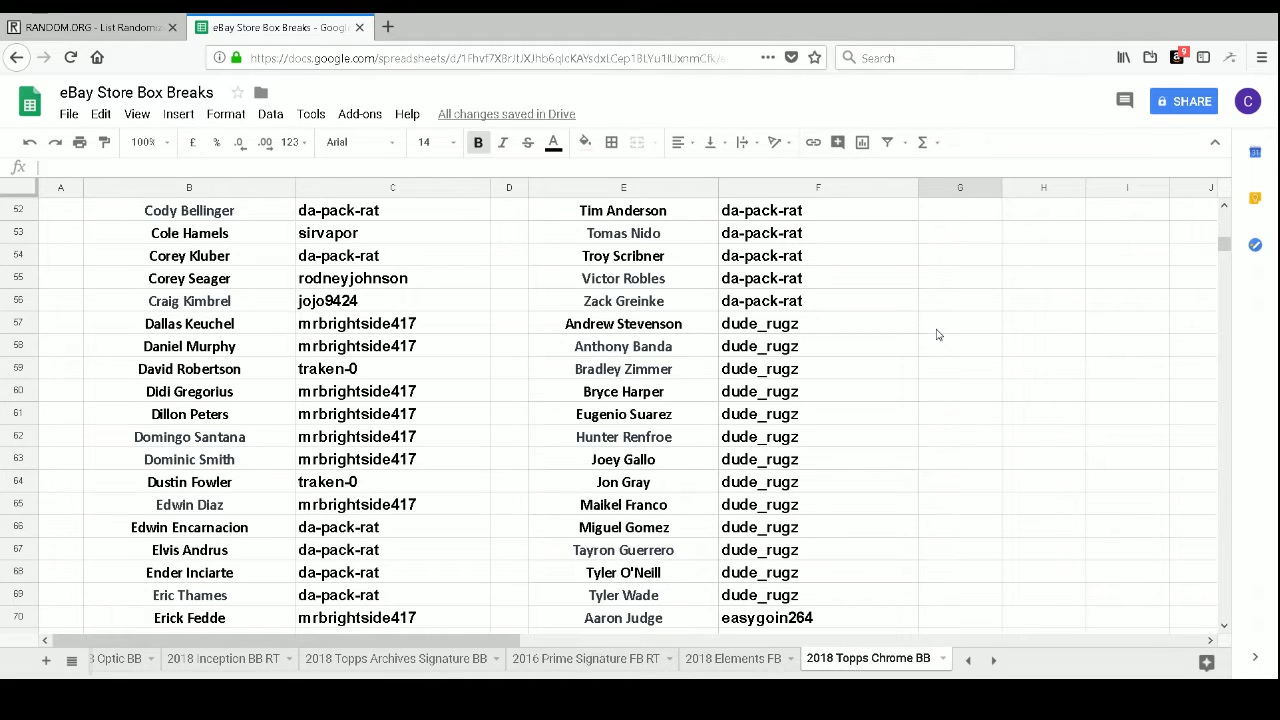
scroll(937, 334, "down", 1)
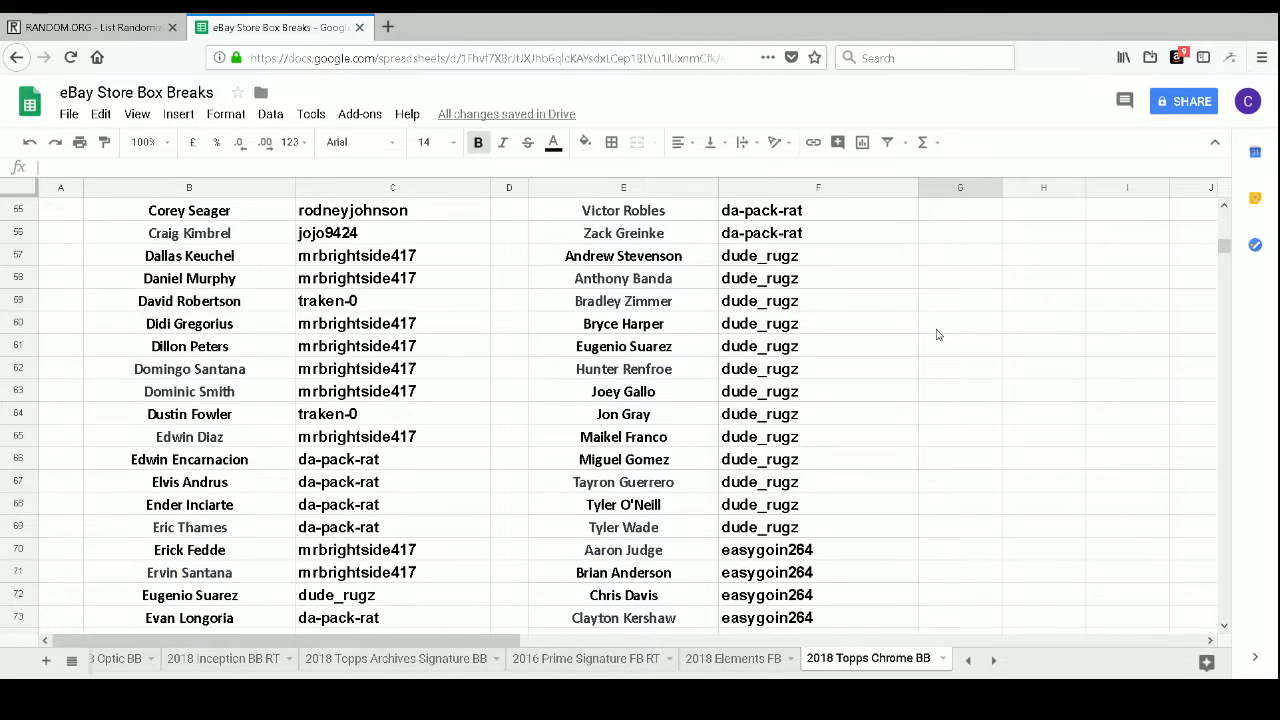
scroll(937, 334, "down", 1)
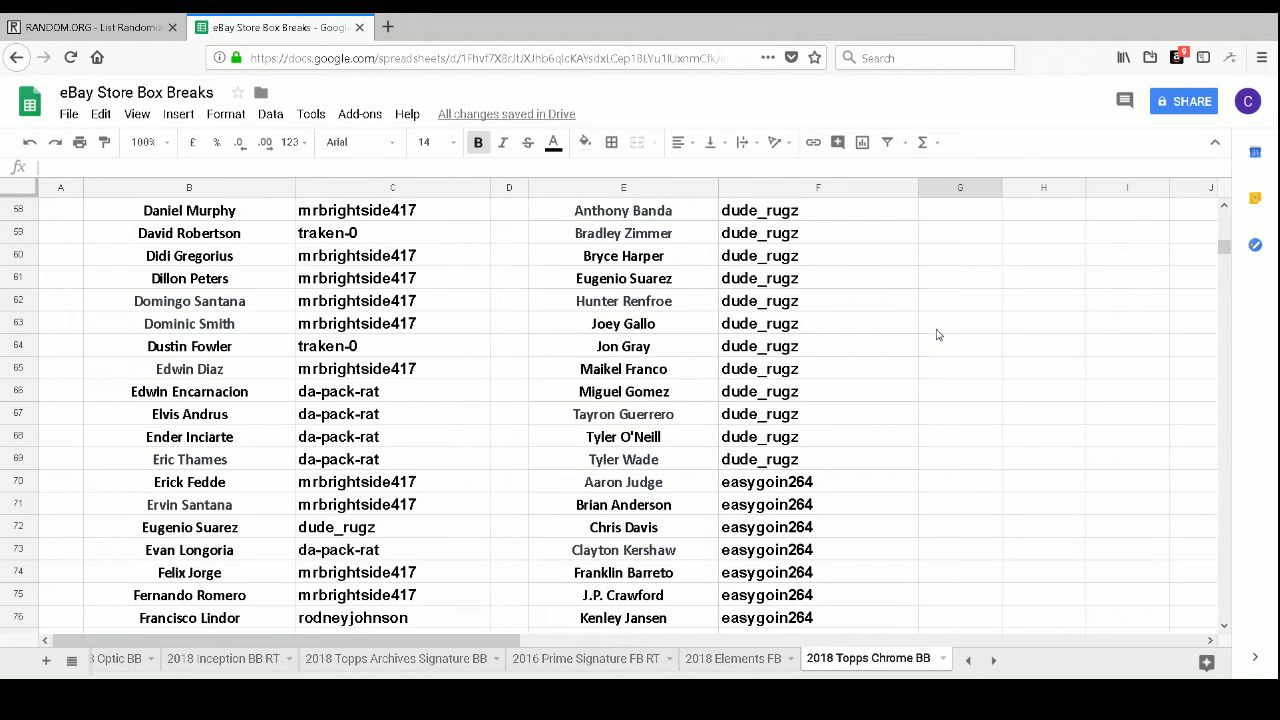
scroll(937, 334, "down", 2)
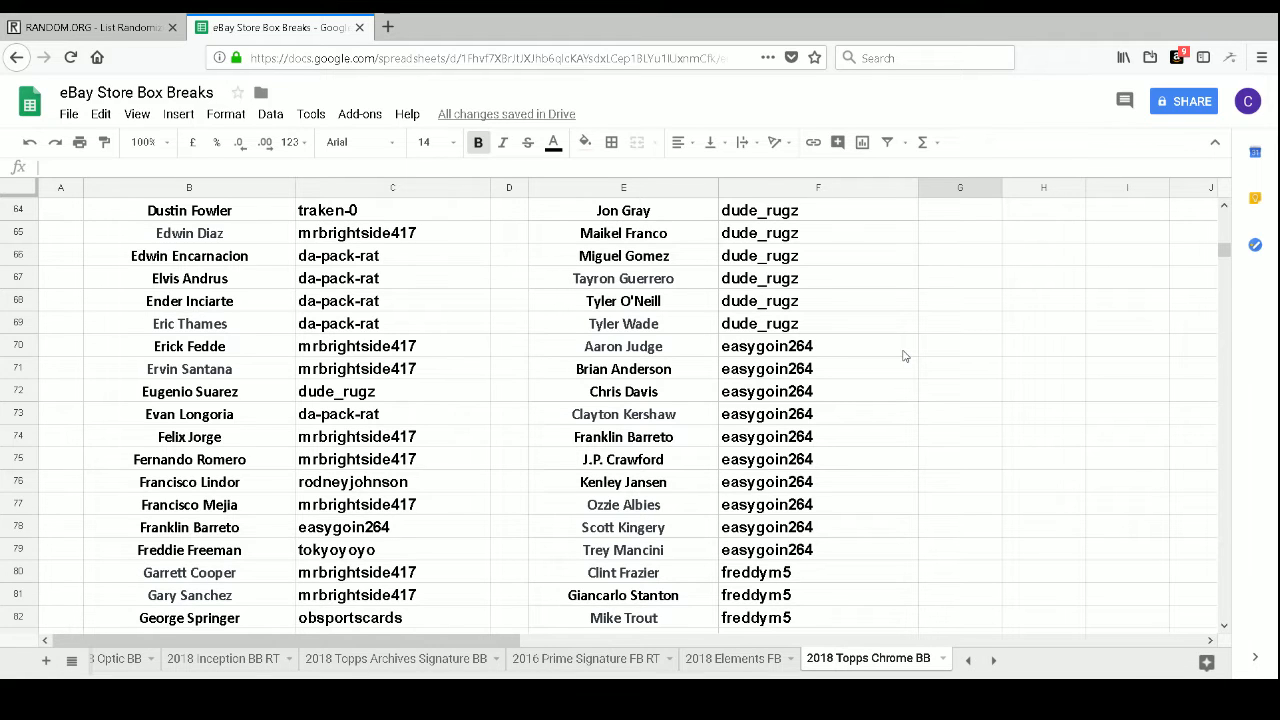
scroll(903, 355, "down", 1)
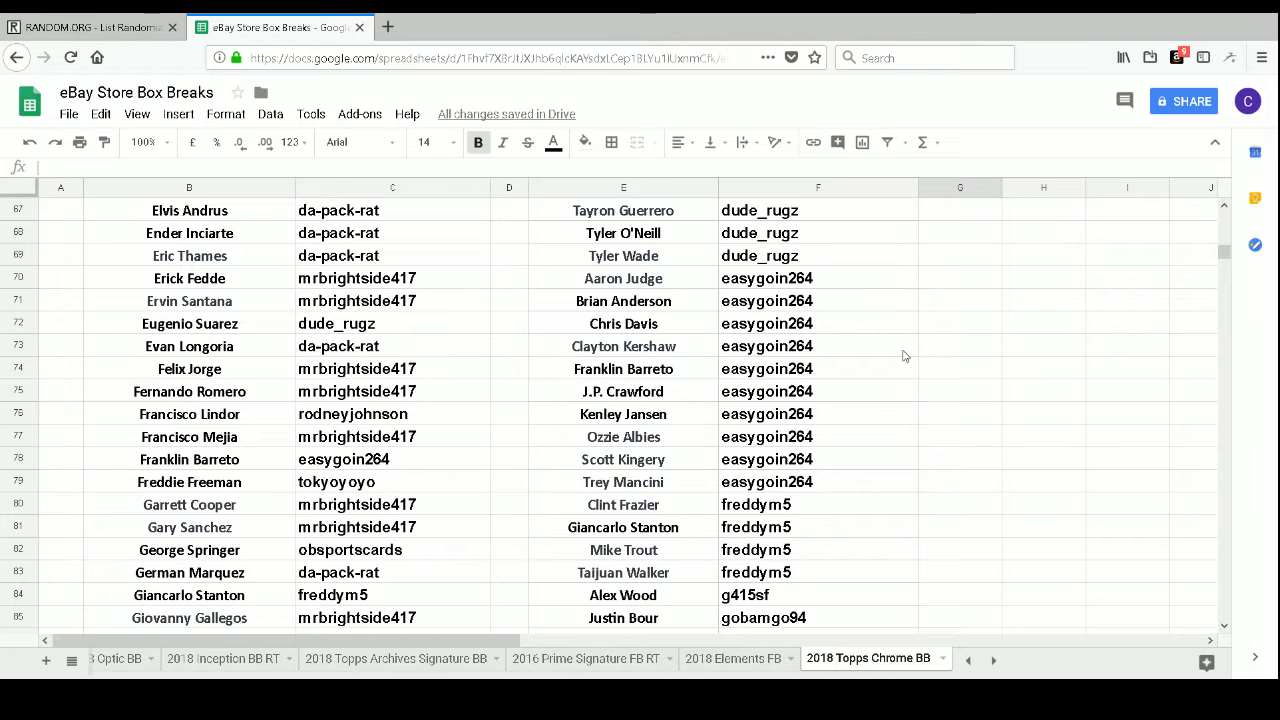
scroll(903, 355, "down", 2)
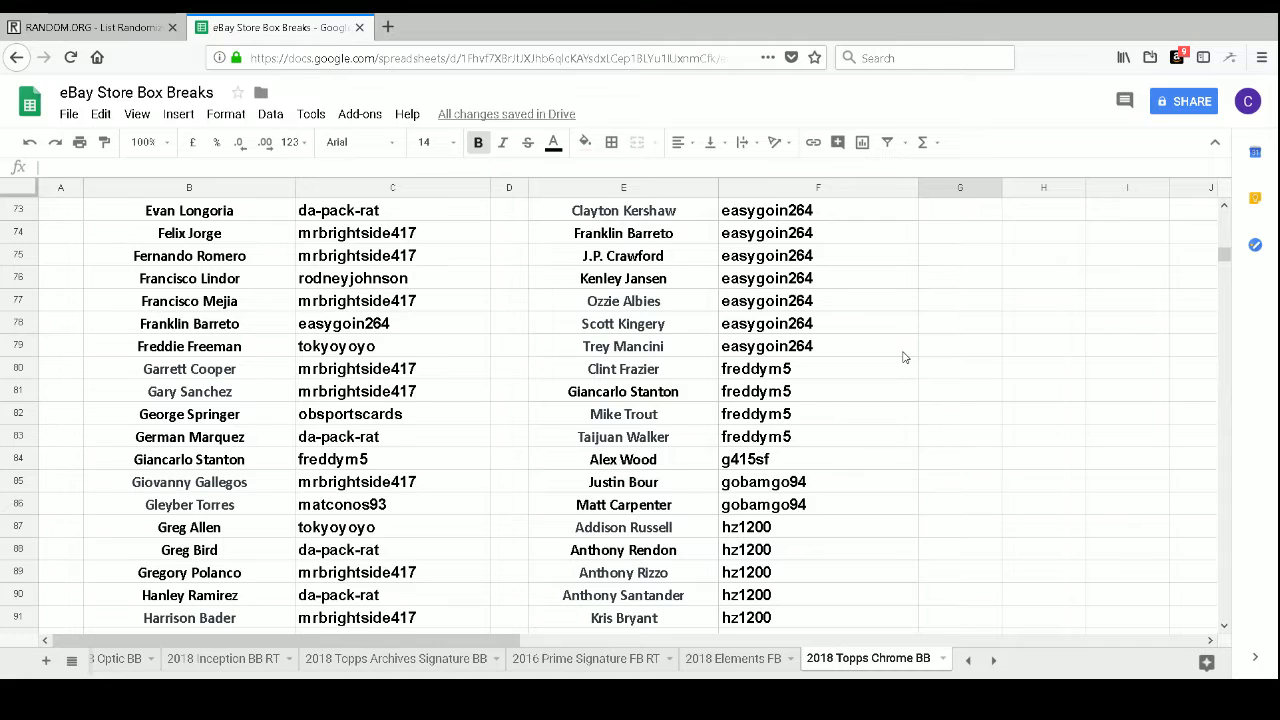
scroll(903, 357, "down", 1)
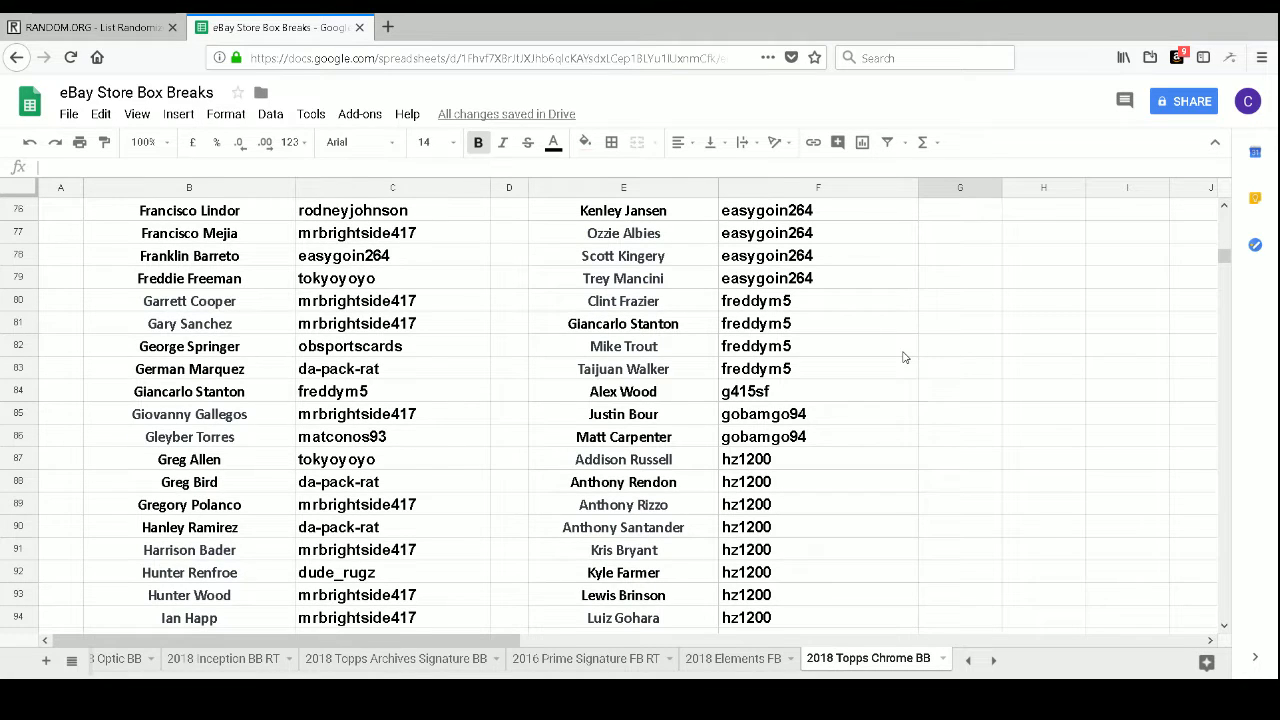
scroll(903, 357, "down", 1)
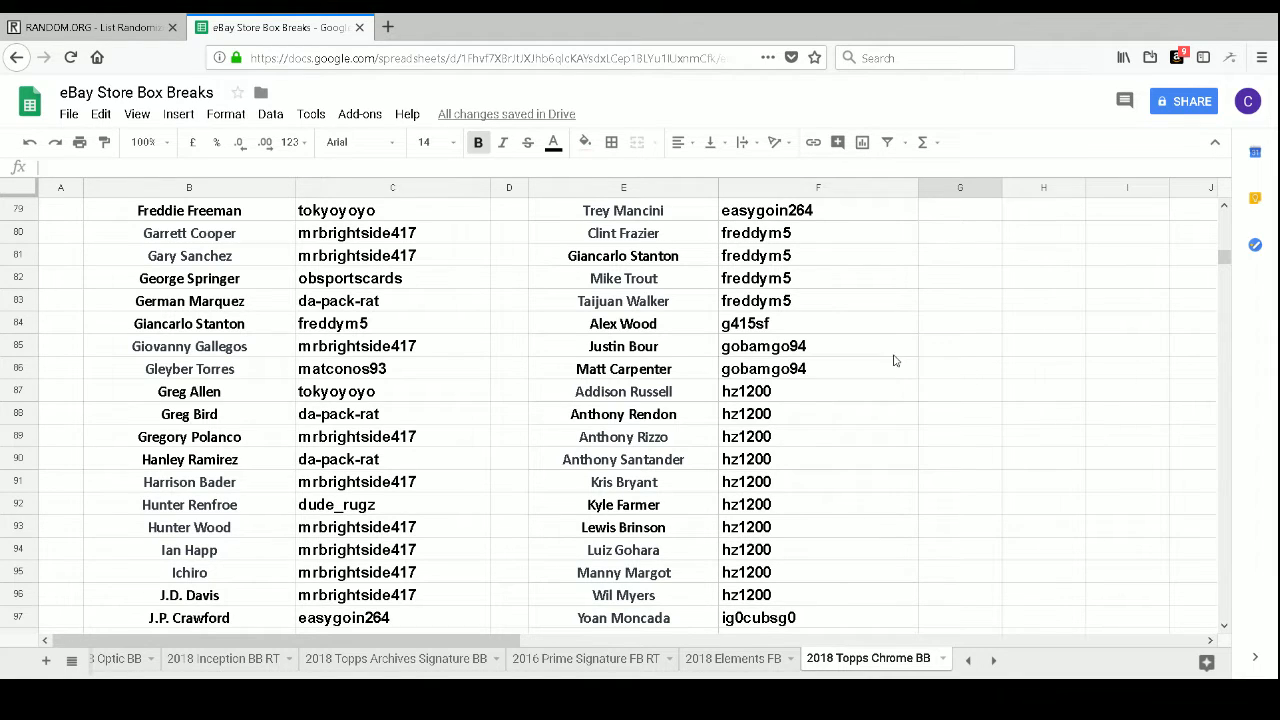
scroll(895, 360, "down", 1)
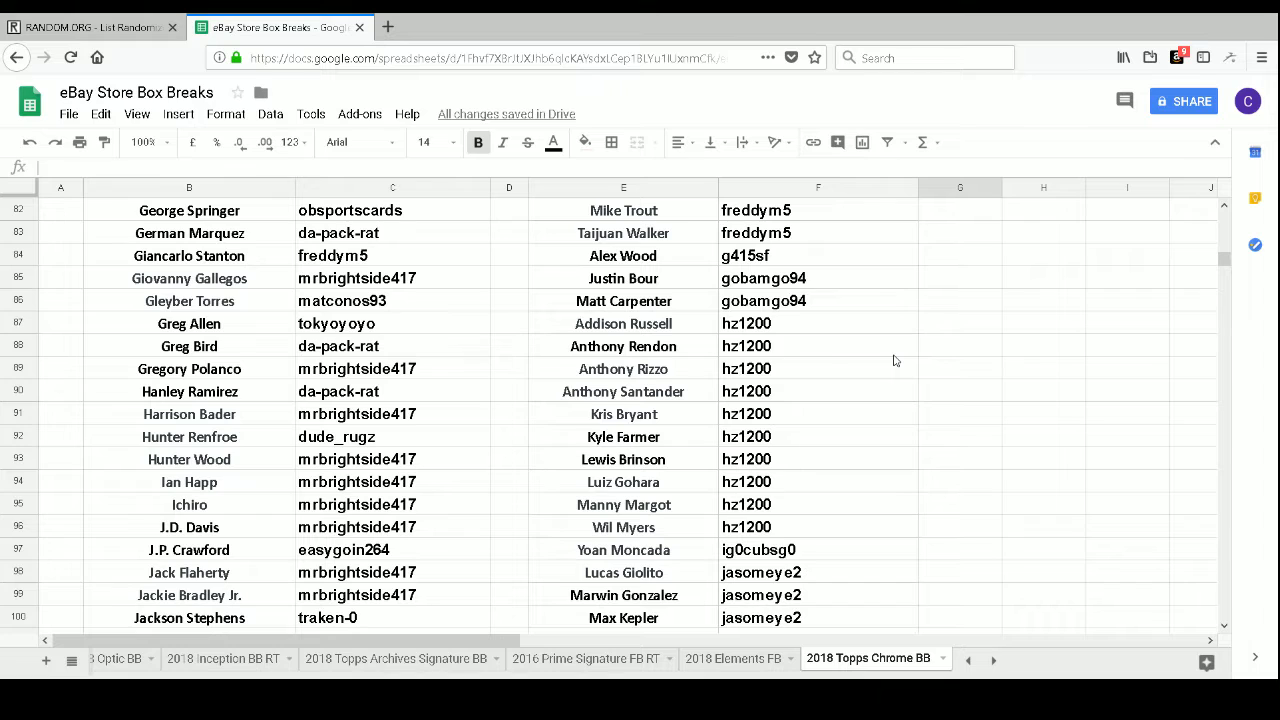
scroll(895, 360, "down", 1)
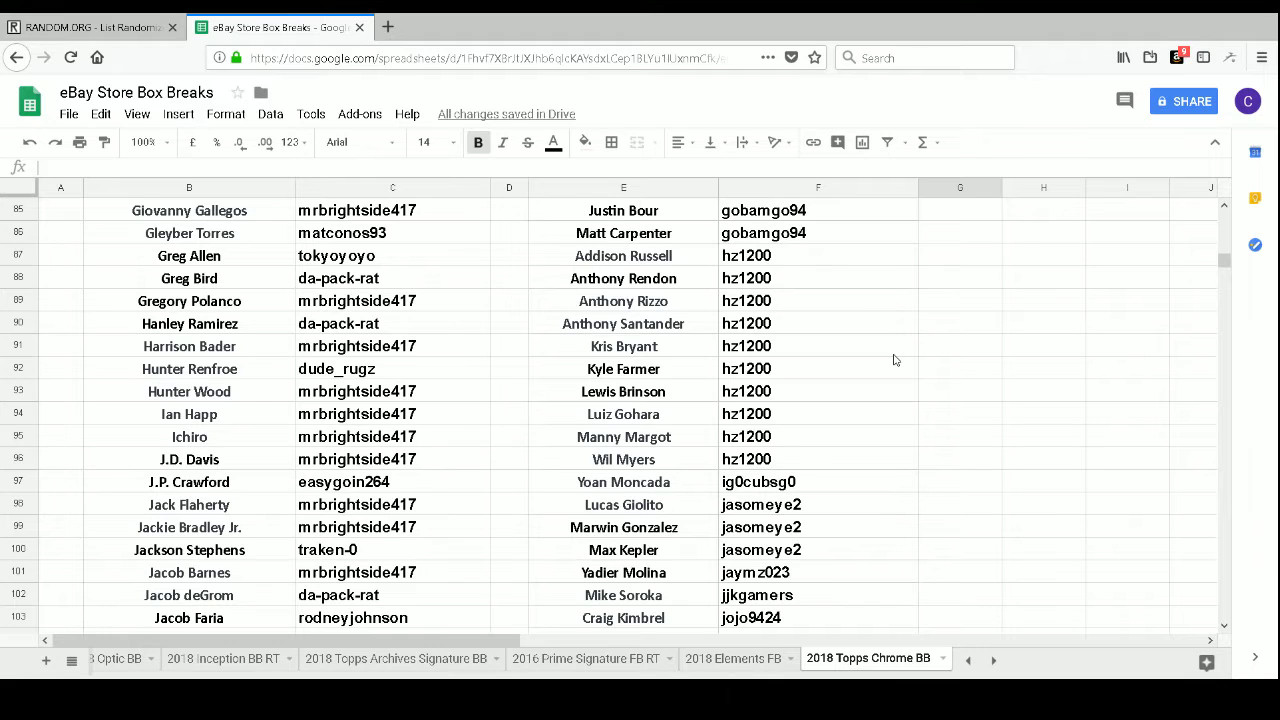
scroll(895, 360, "down", 1)
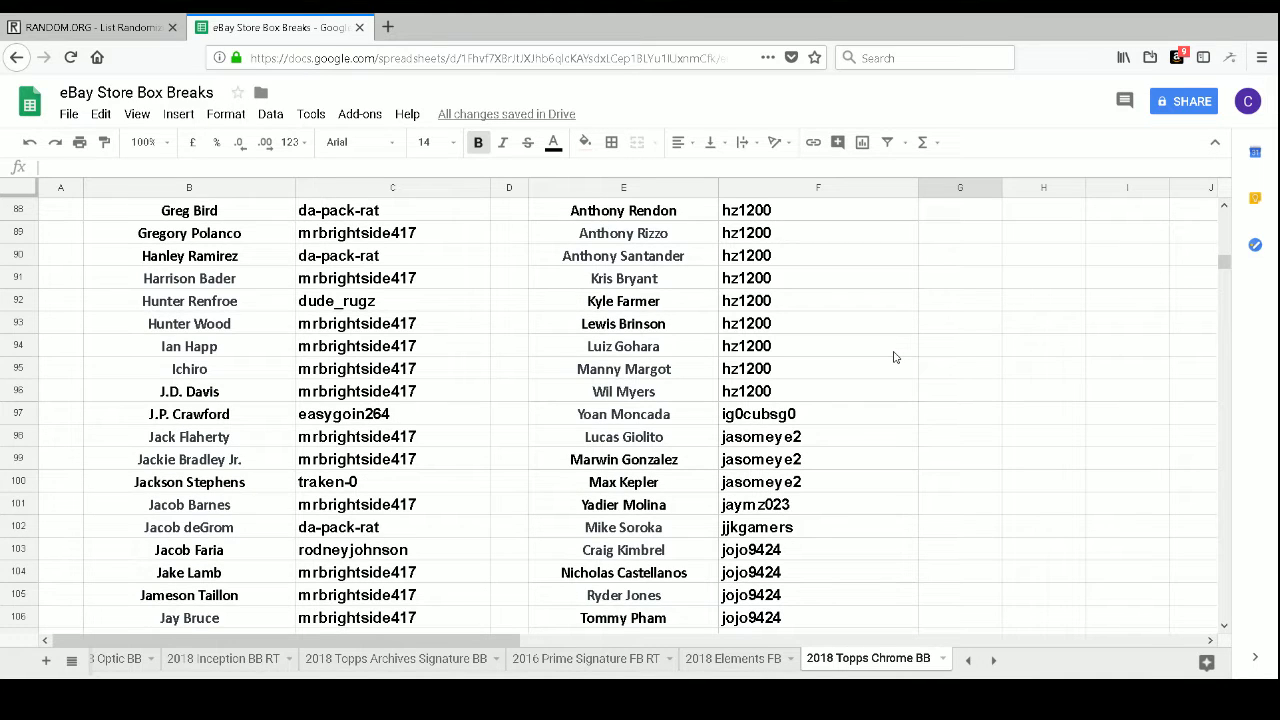
scroll(895, 357, "down", 1)
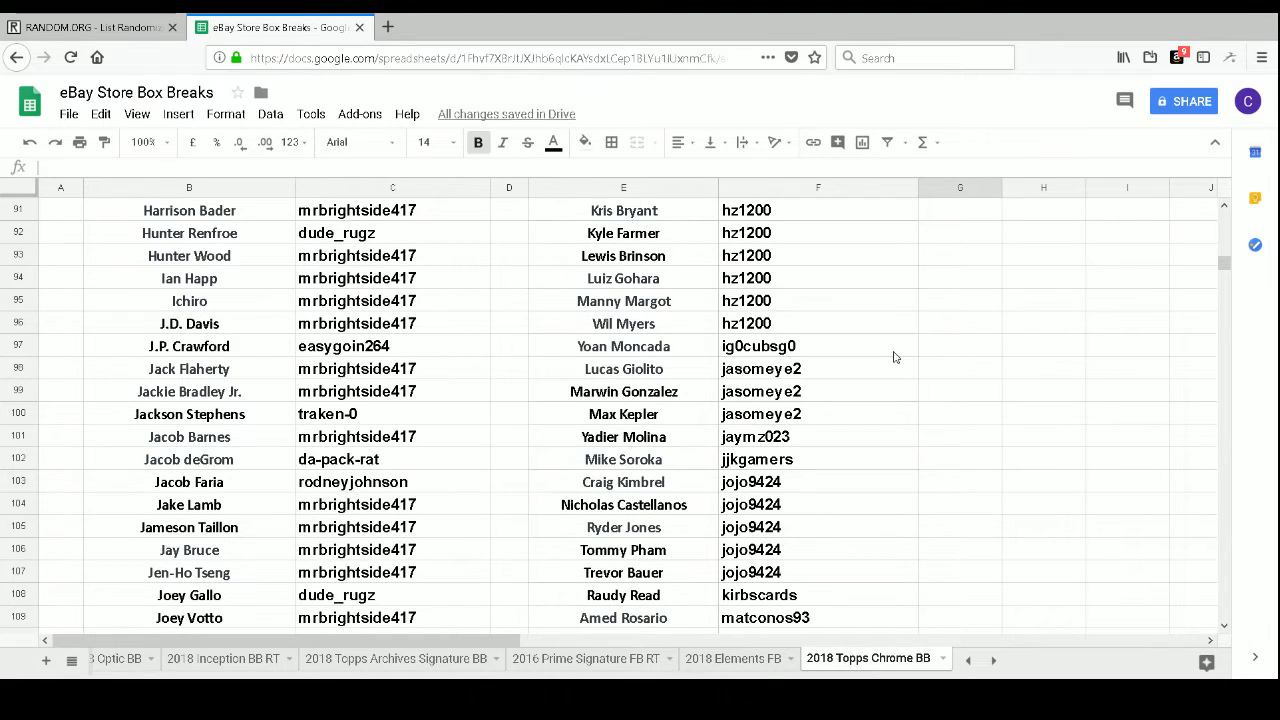
scroll(882, 352, "down", 1)
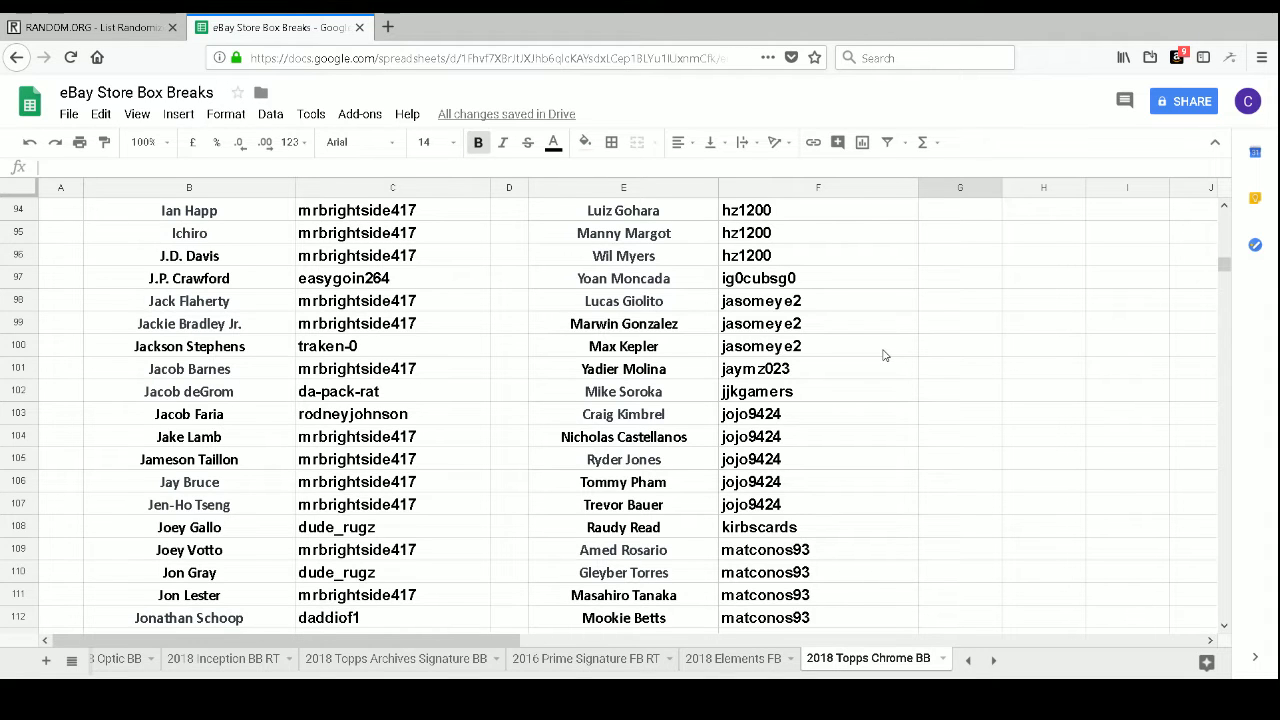
scroll(883, 355, "down", 1)
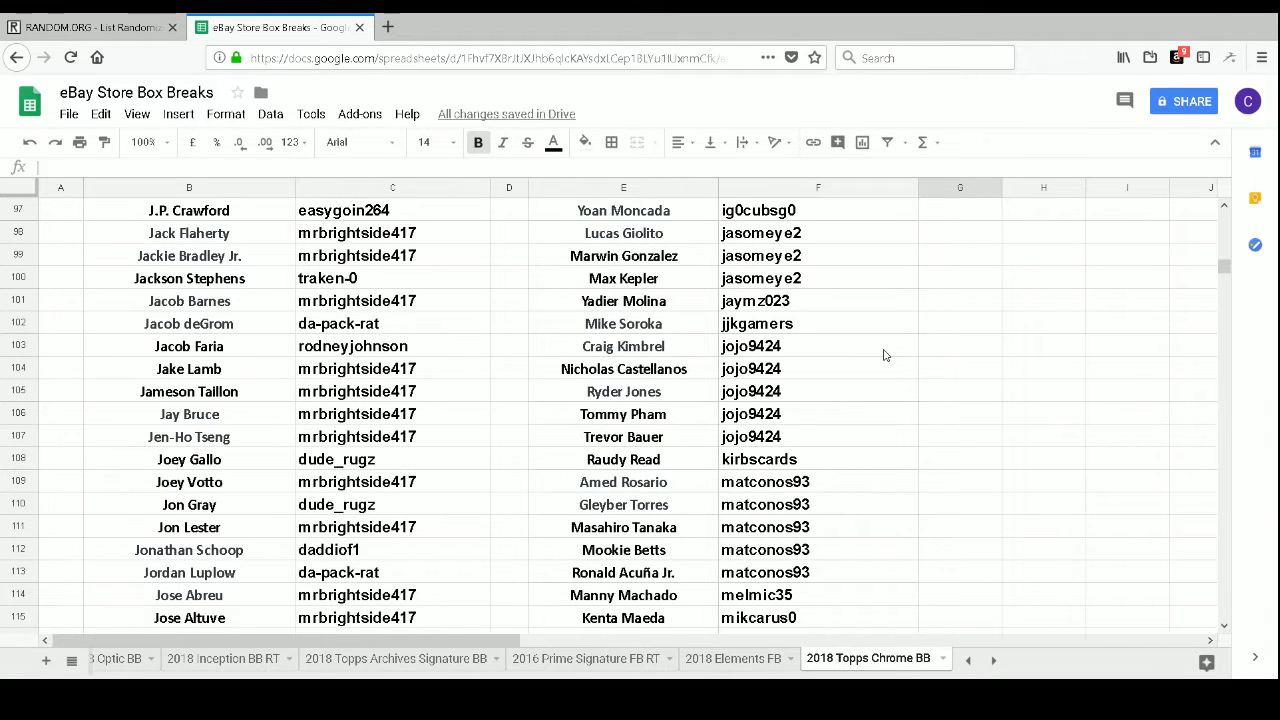
scroll(883, 355, "down", 1)
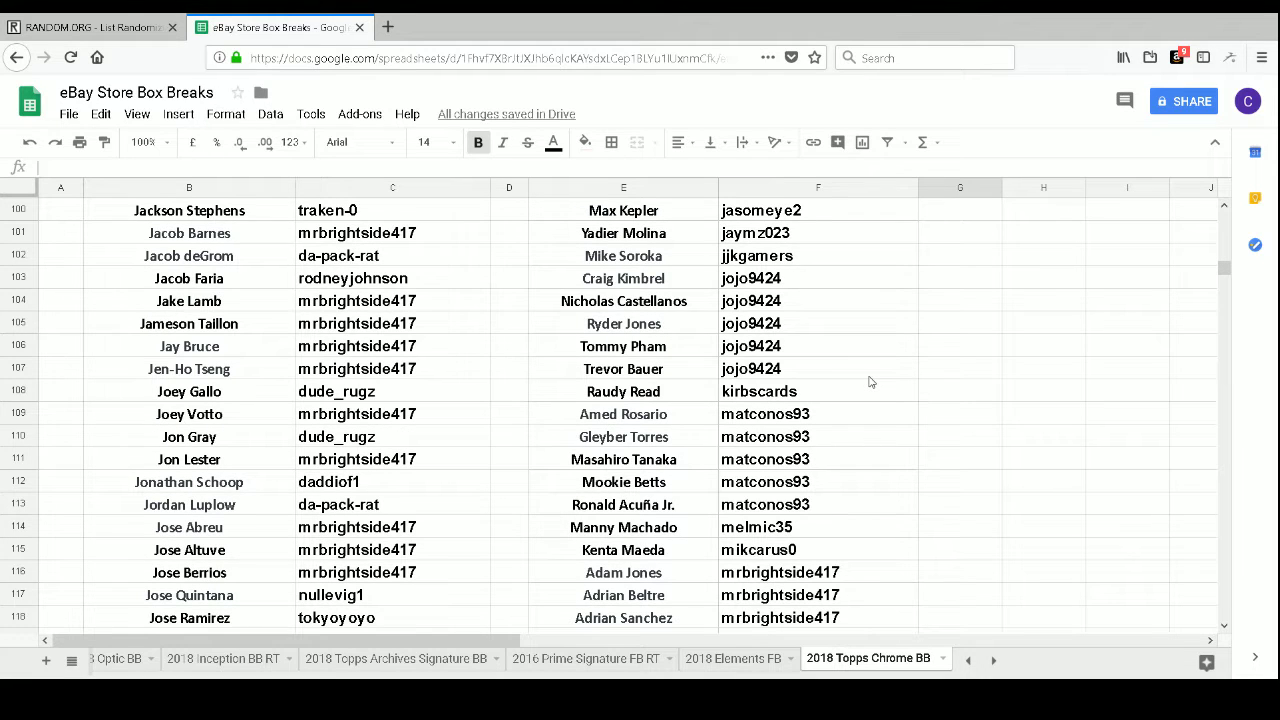
scroll(870, 381, "down", 1)
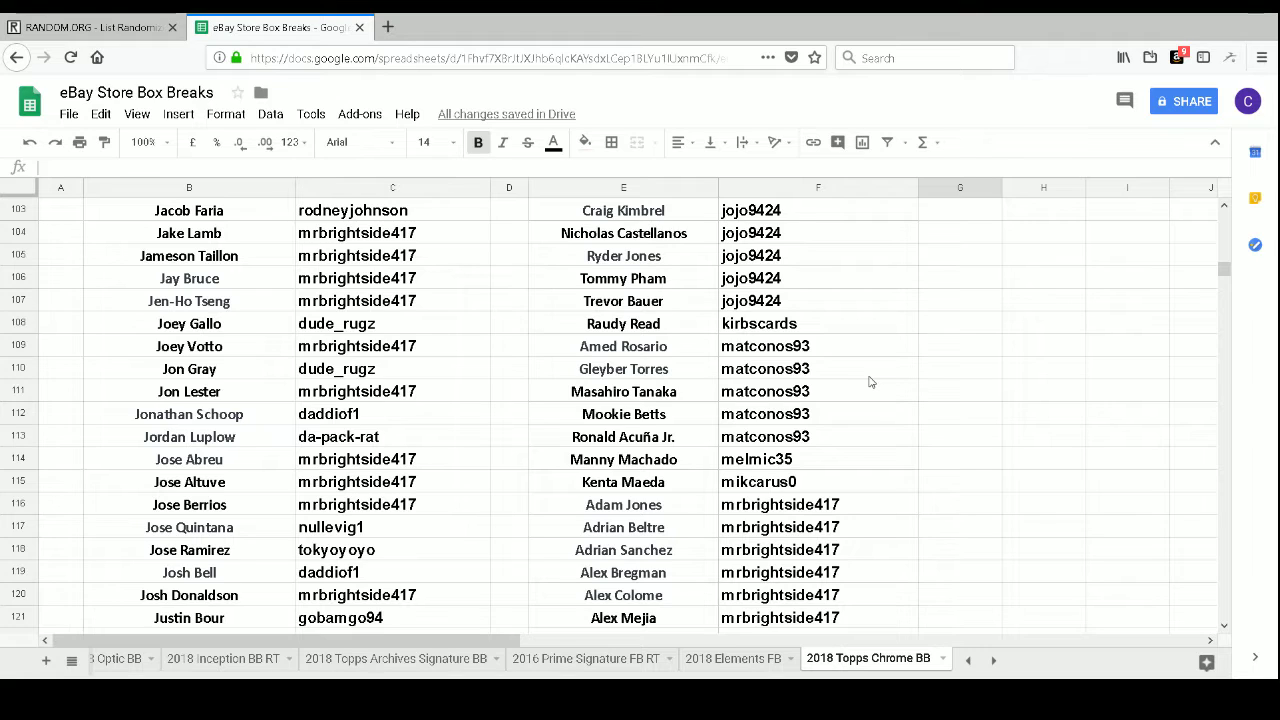
scroll(870, 382, "down", 1)
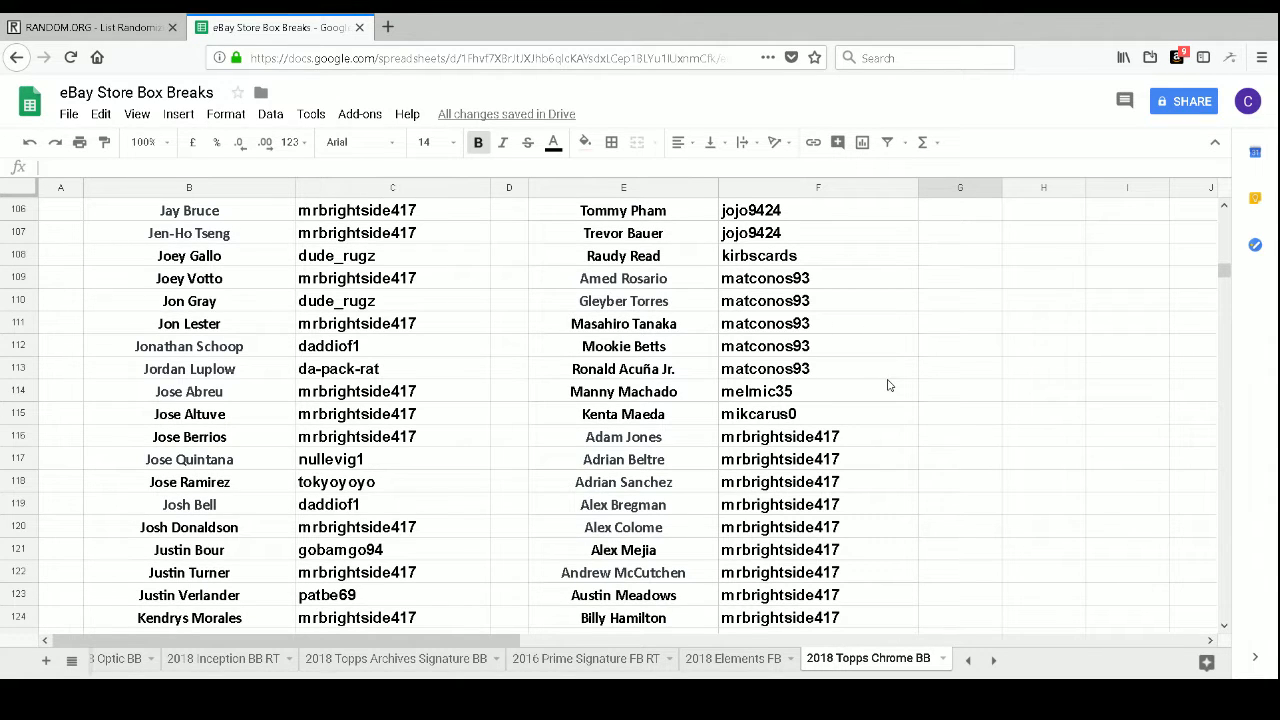
scroll(889, 385, "down", 1)
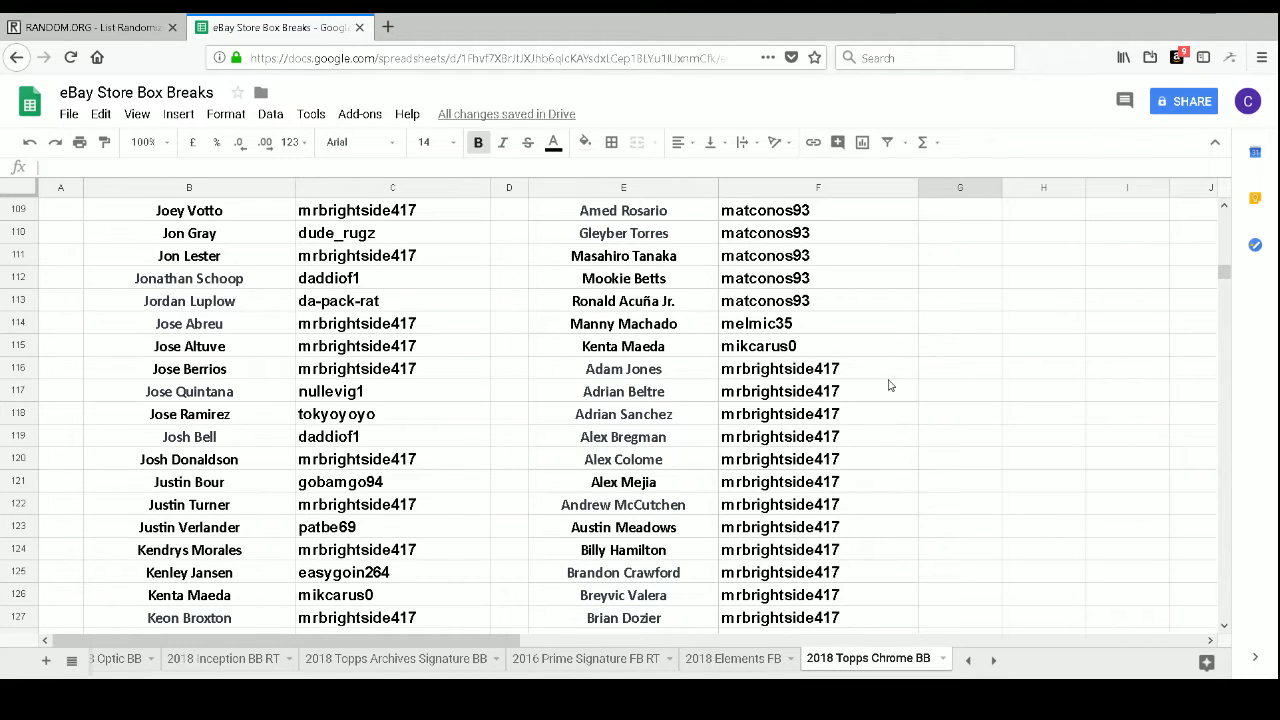
scroll(890, 385, "down", 1)
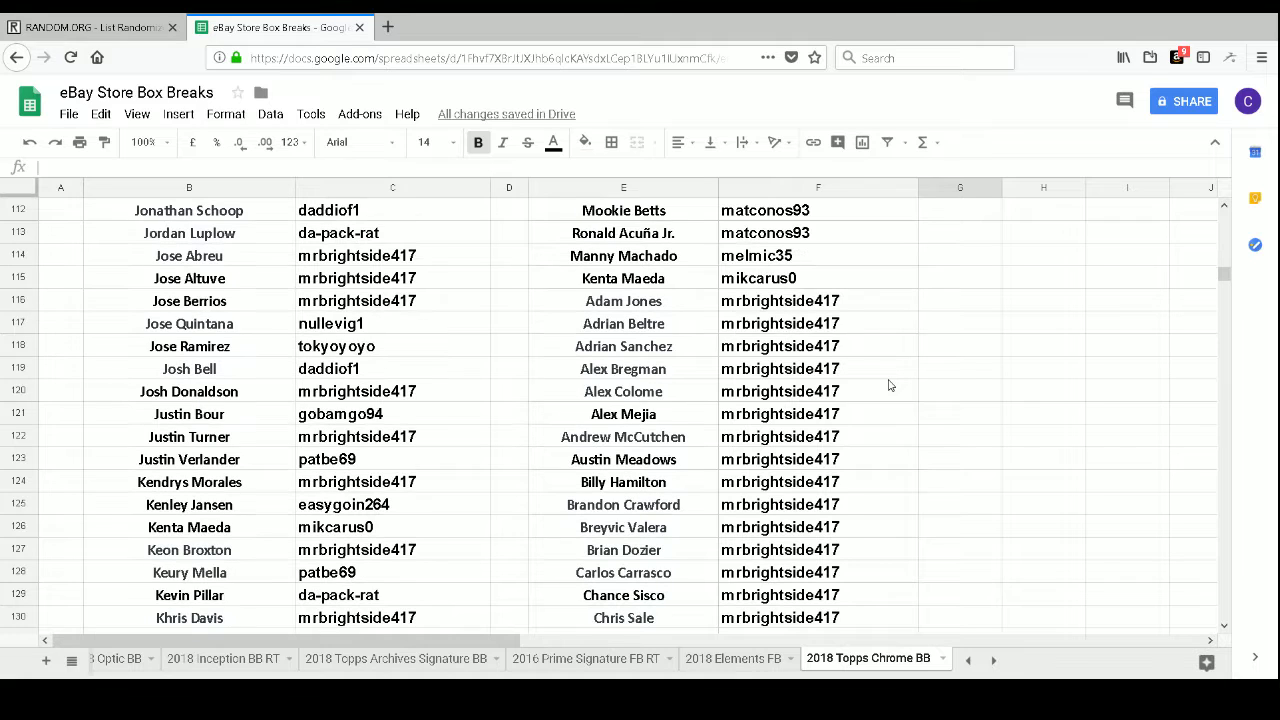
scroll(890, 385, "down", 1)
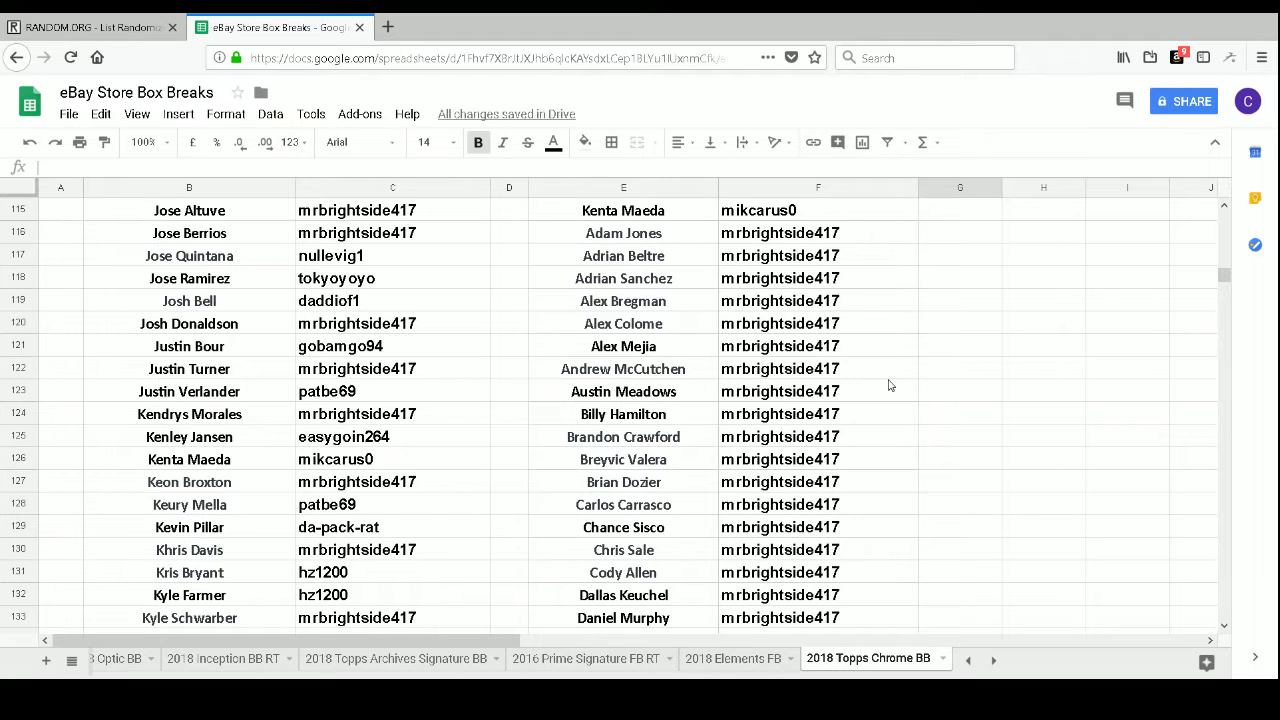
scroll(890, 385, "down", 1)
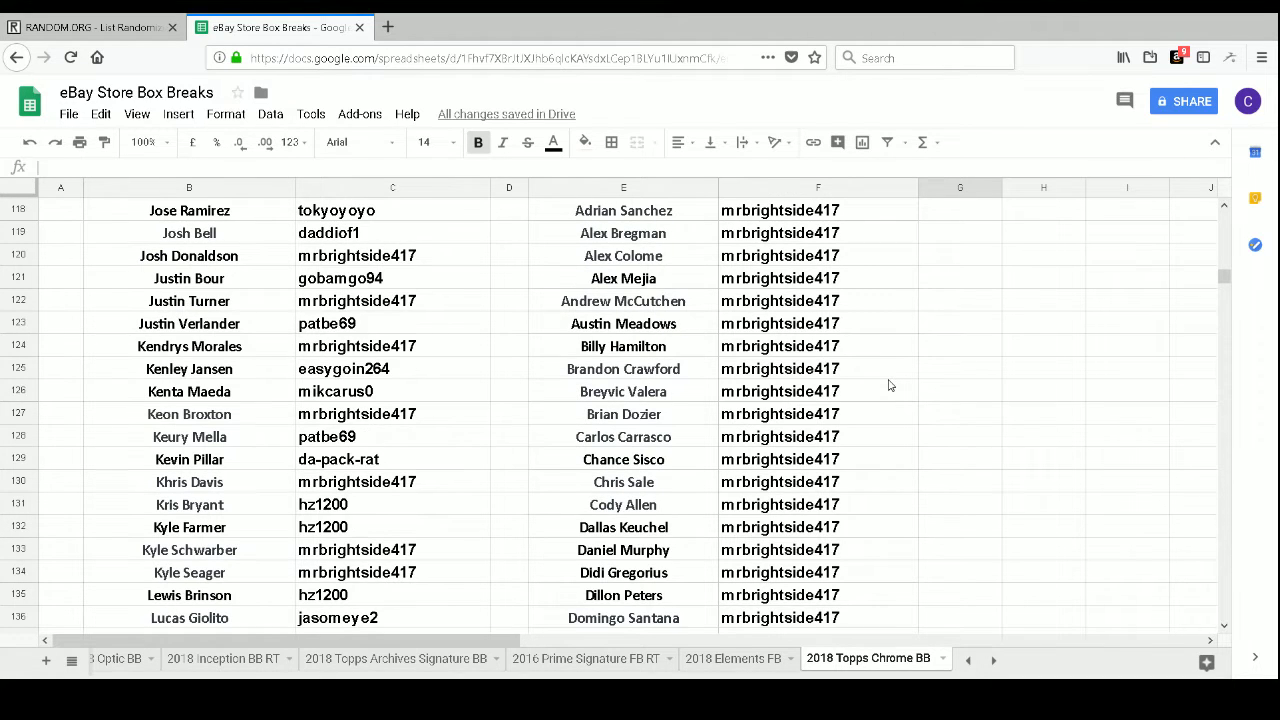
scroll(890, 385, "down", 1)
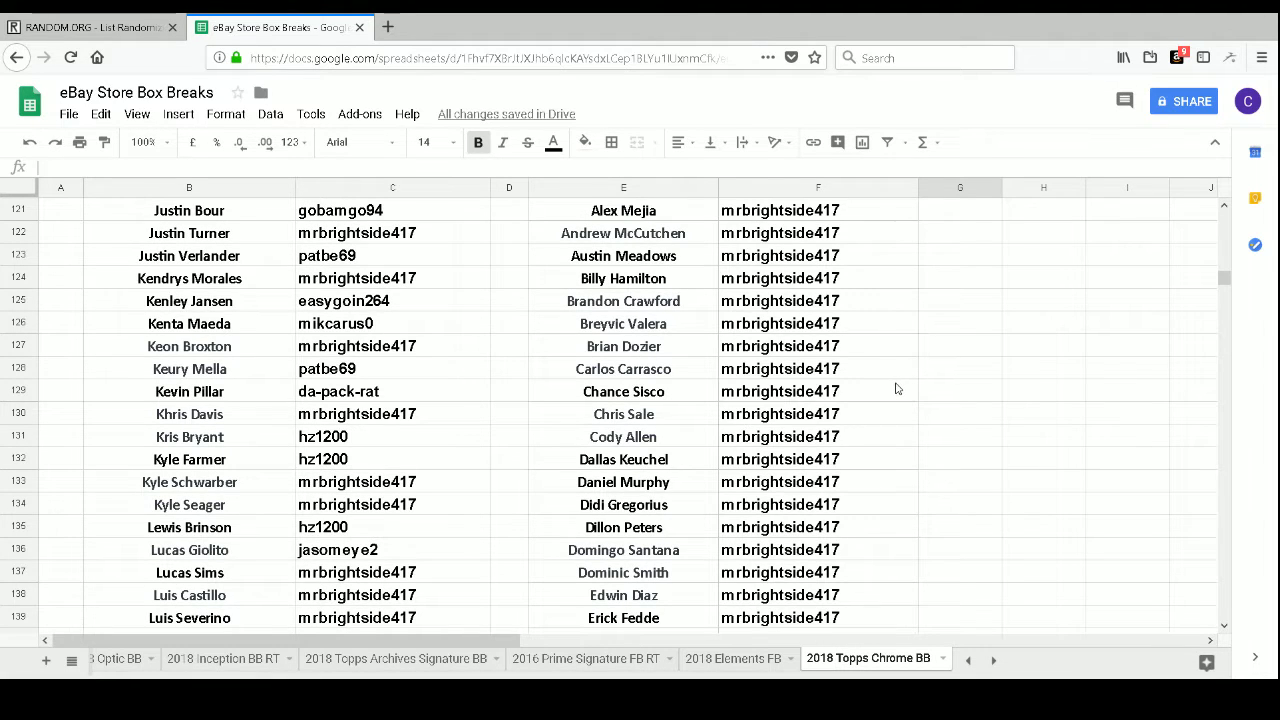
scroll(897, 389, "down", 1)
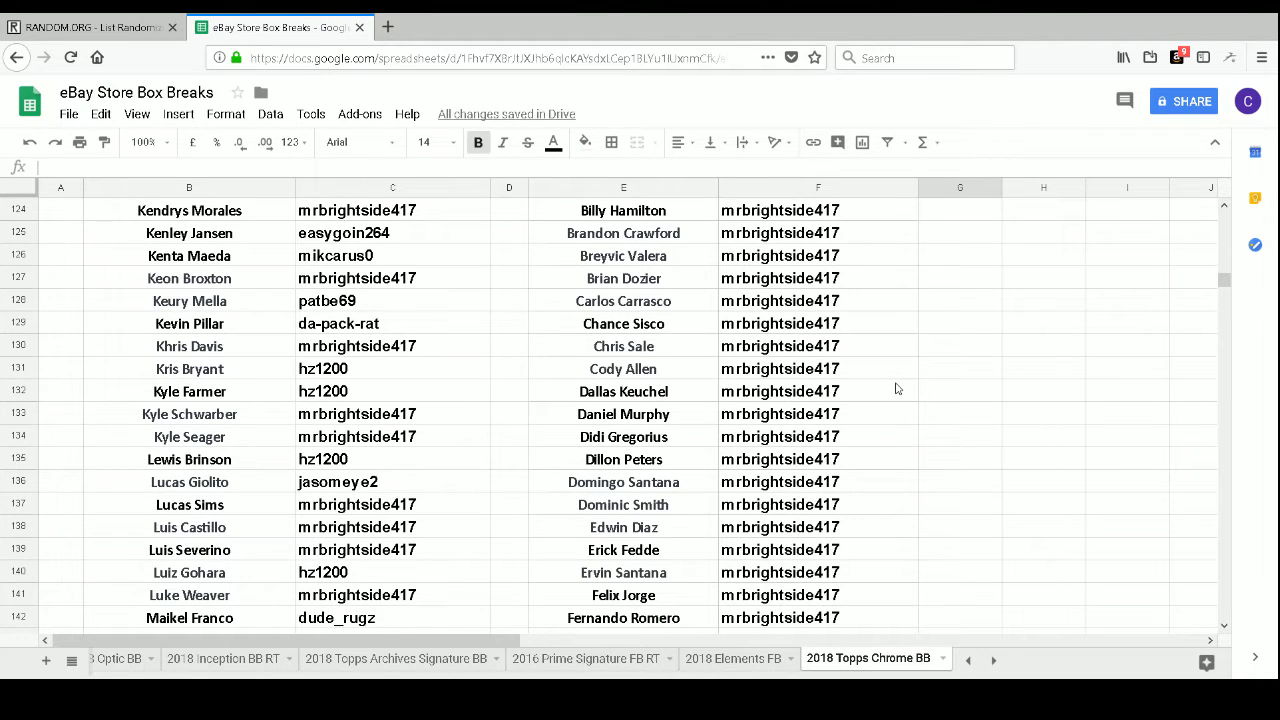
scroll(897, 389, "down", 1)
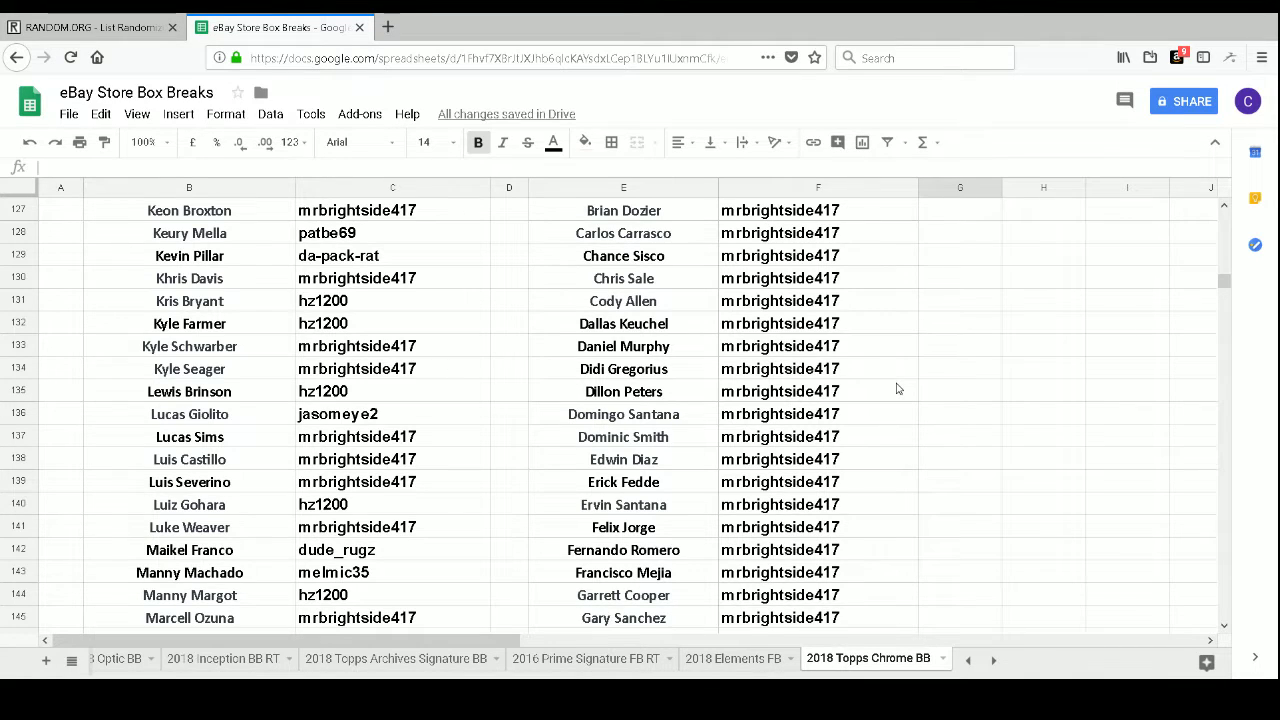
scroll(897, 389, "down", 1)
scroll(897, 389, "down", 1)
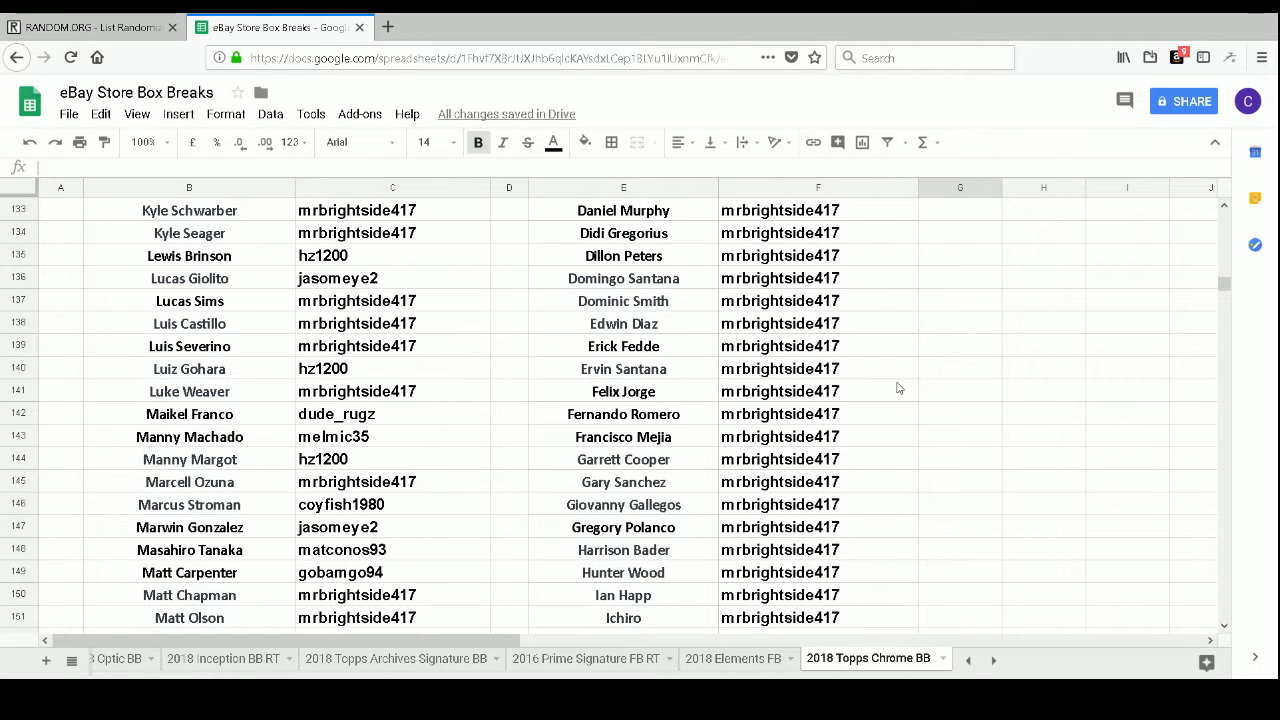
scroll(897, 388, "down", 1)
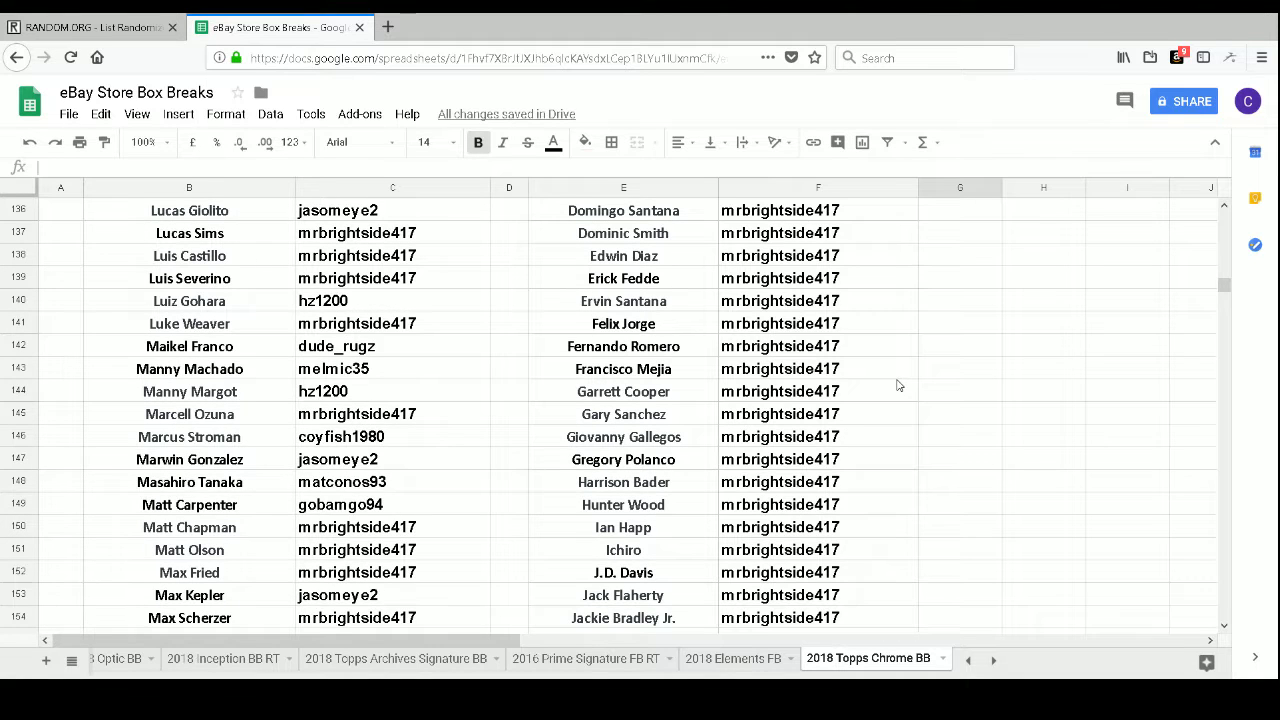
scroll(897, 386, "down", 1)
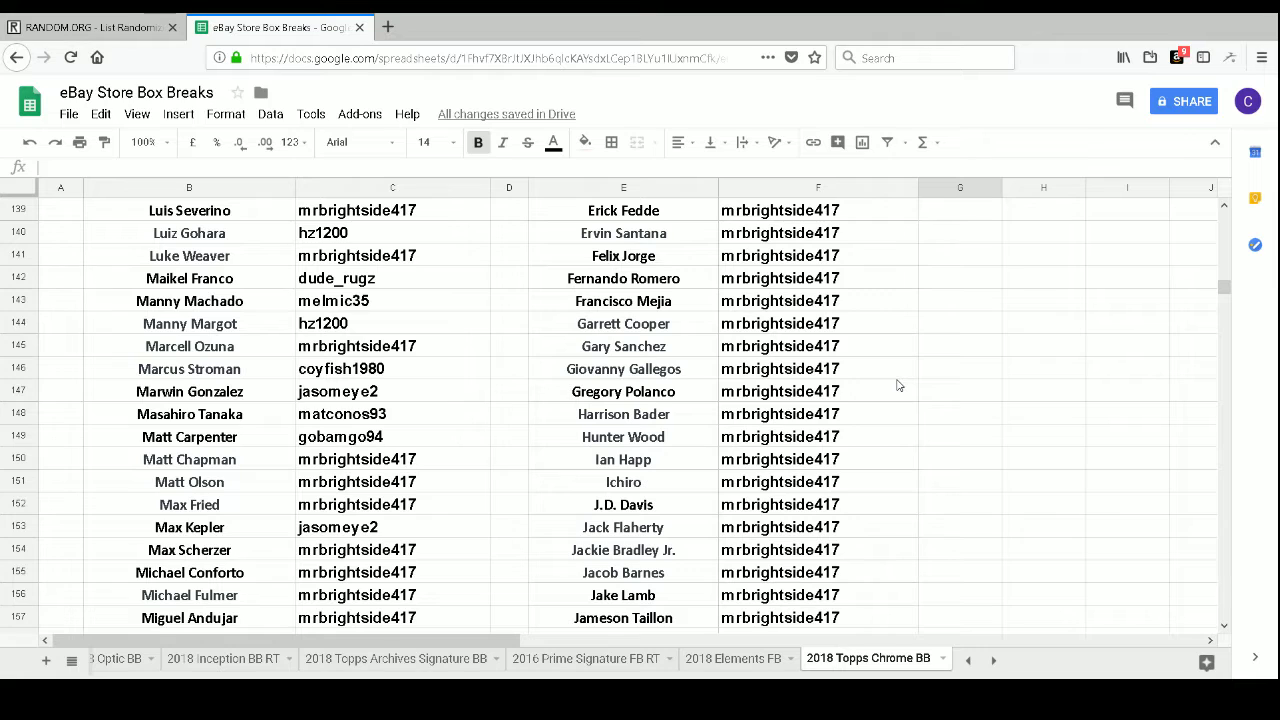
scroll(897, 386, "down", 1)
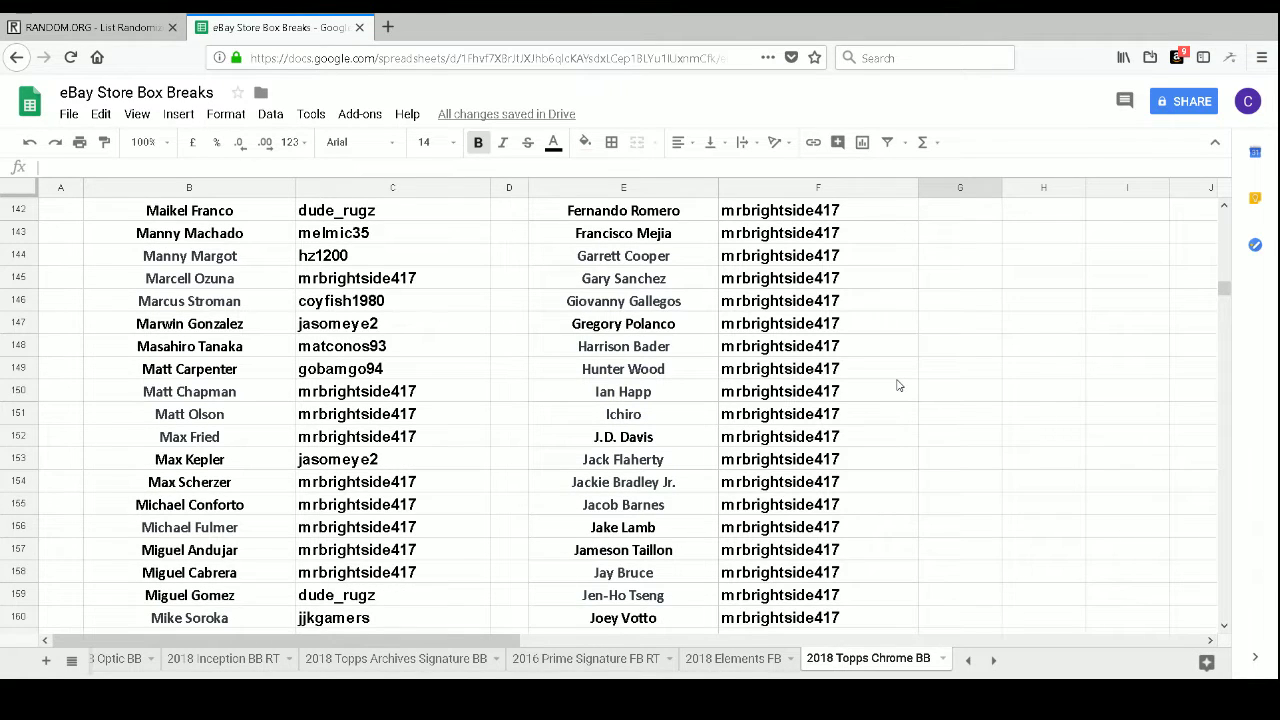
scroll(897, 386, "down", 1)
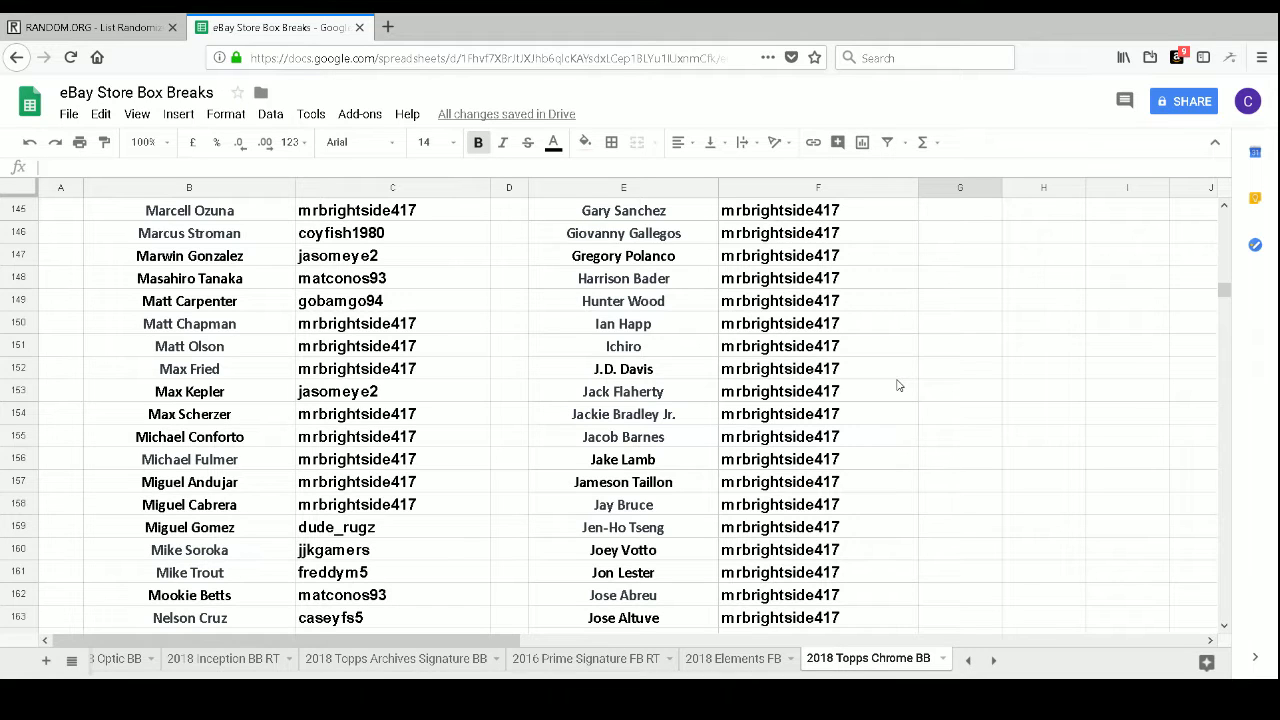
scroll(897, 386, "down", 1)
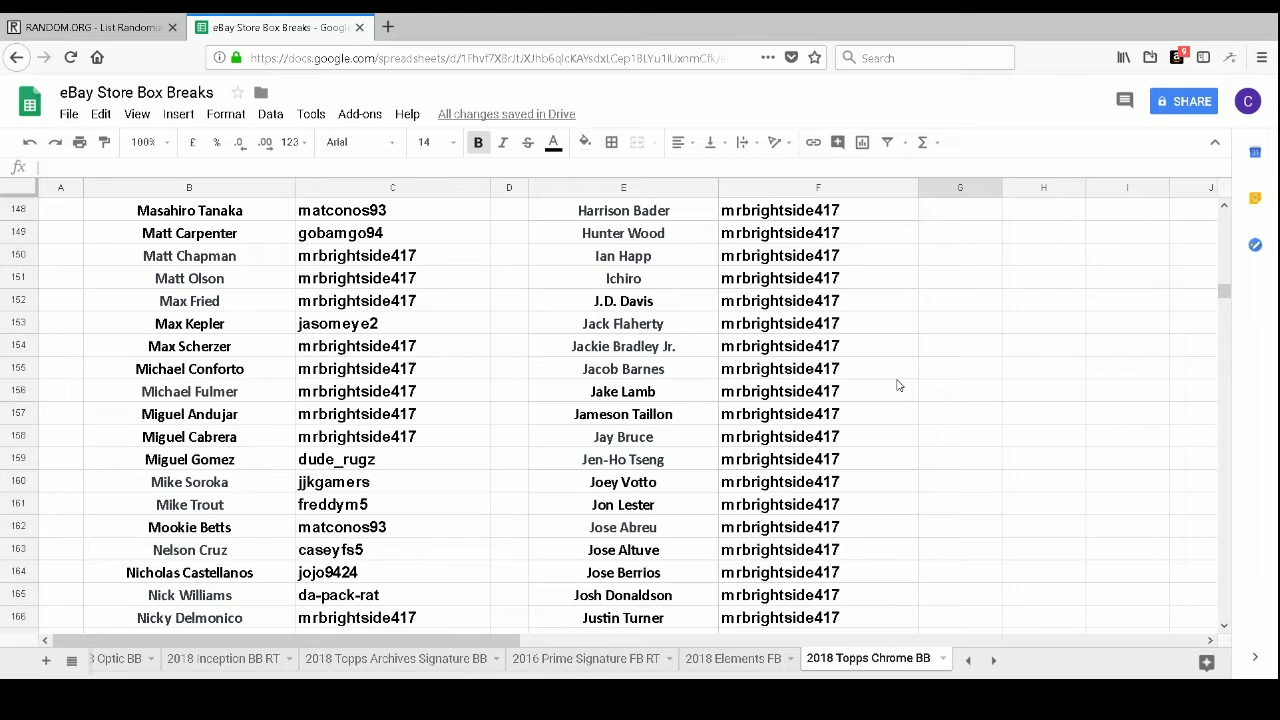
scroll(897, 386, "down", 1)
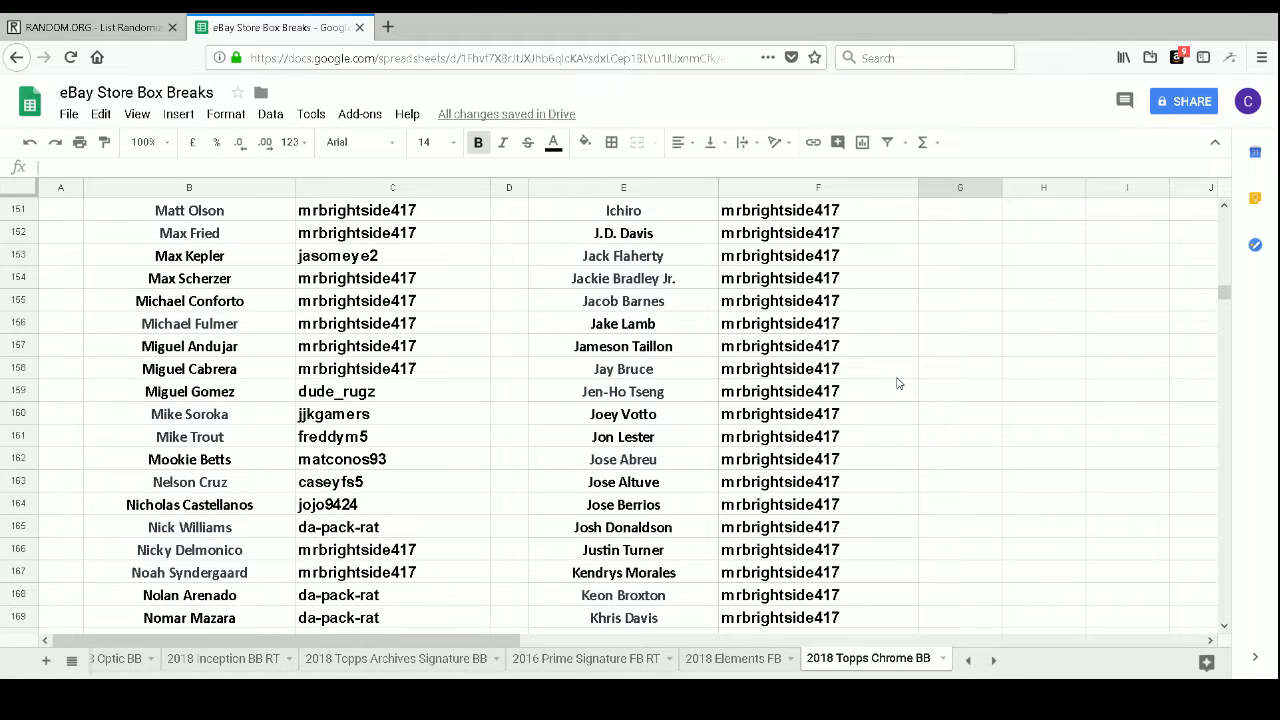
scroll(897, 383, "down", 1)
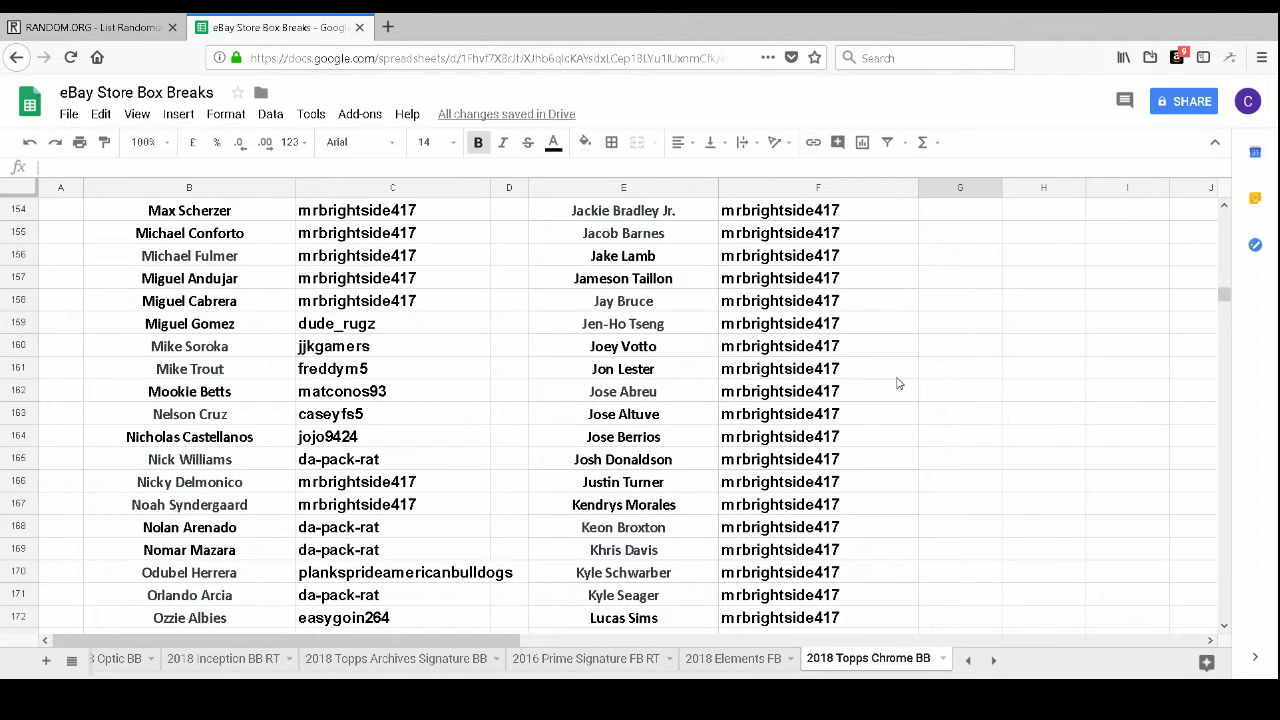
scroll(897, 383, "down", 1)
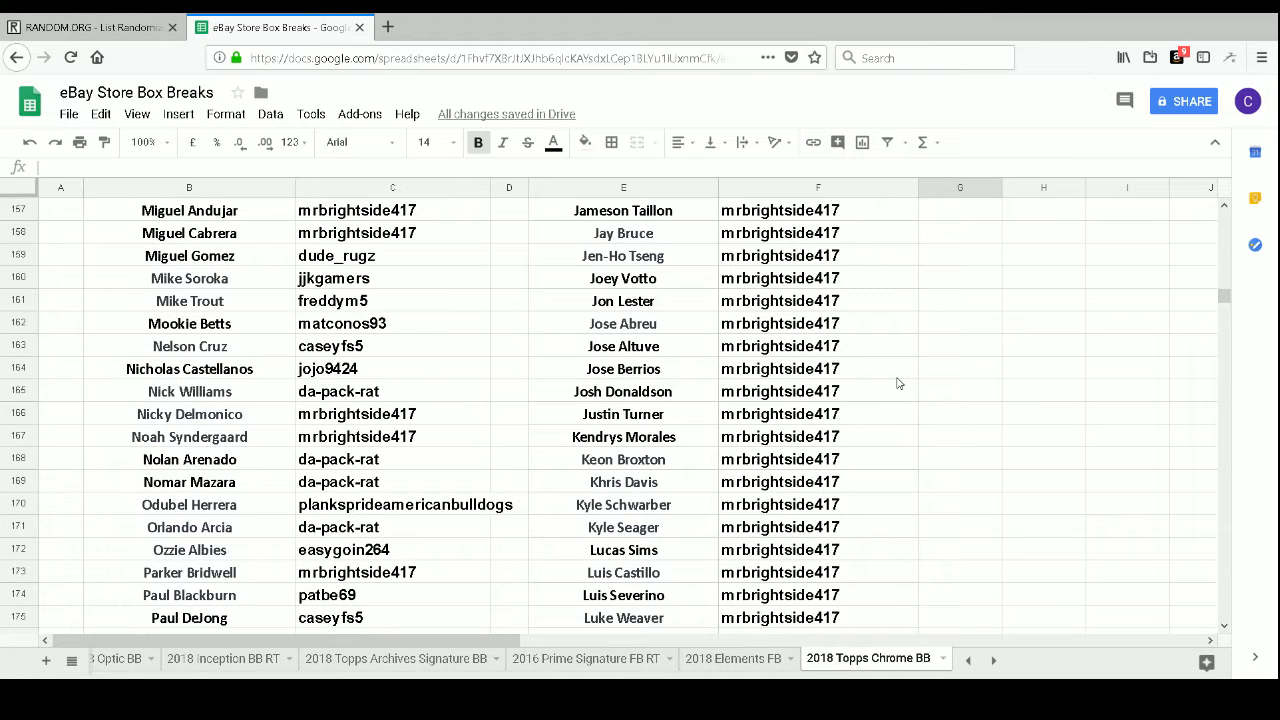
scroll(897, 383, "down", 1)
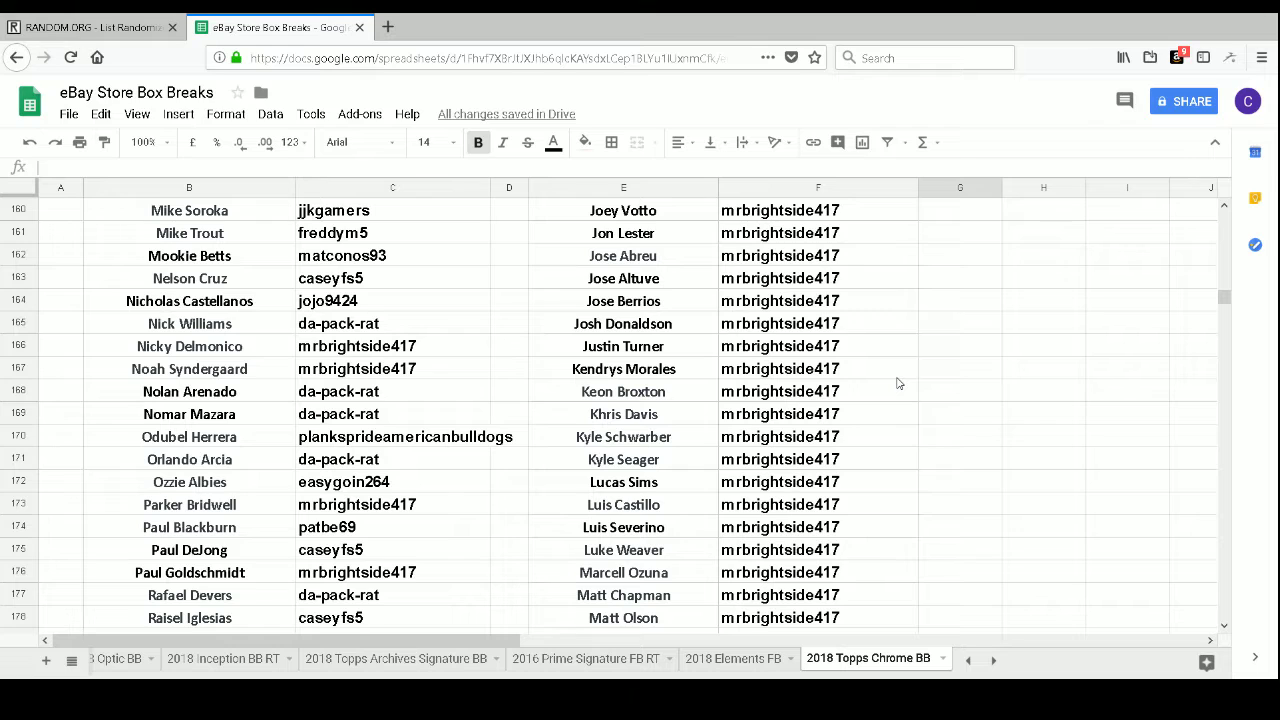
scroll(897, 383, "down", 1)
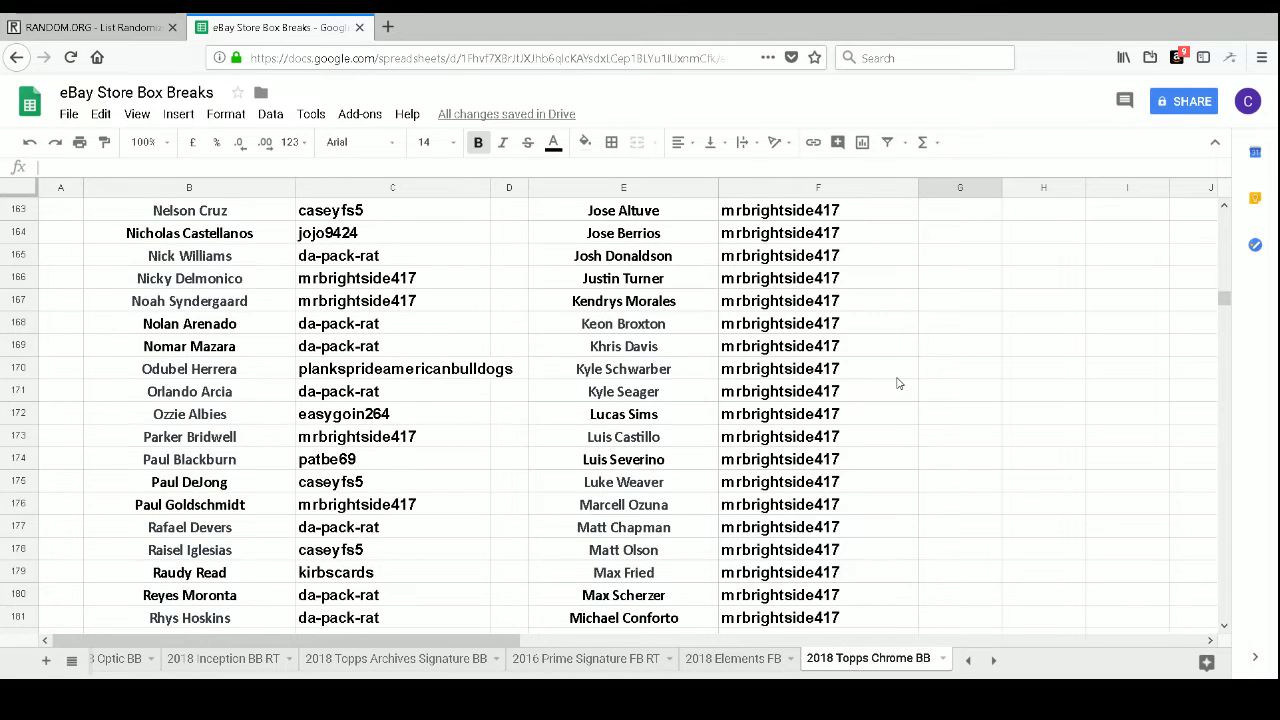
scroll(897, 383, "down", 1)
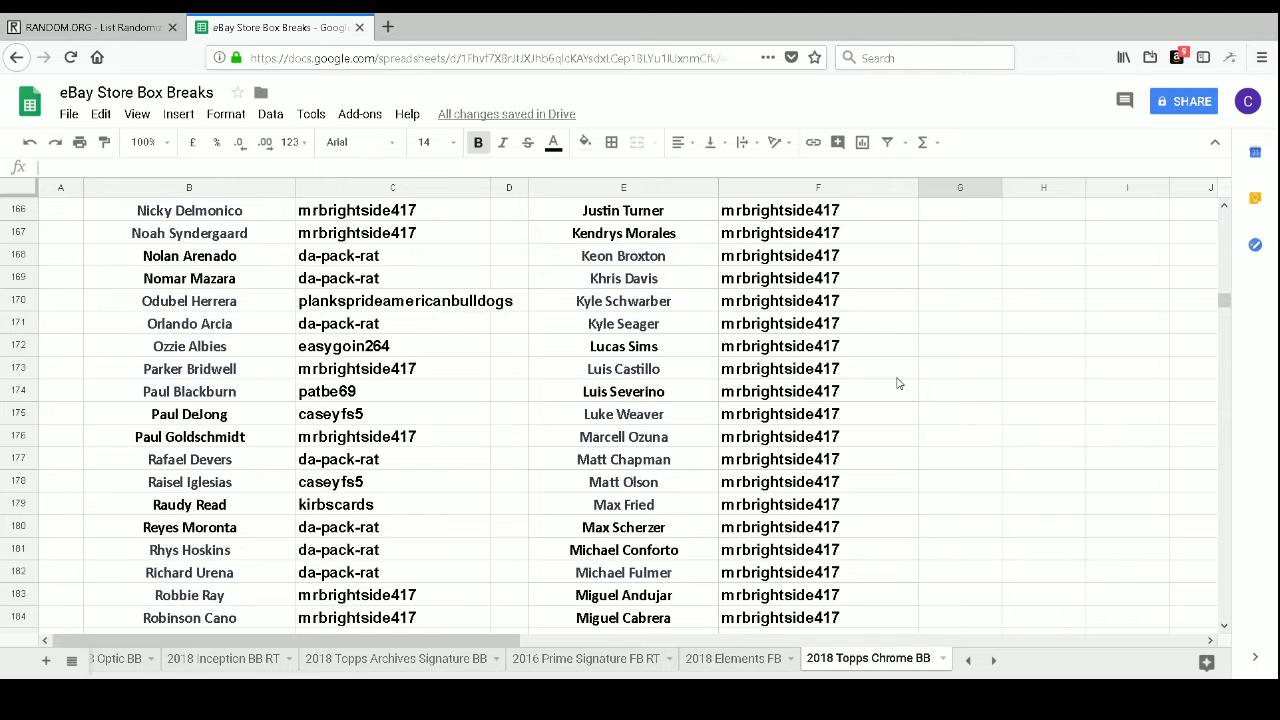
scroll(897, 383, "down", 1)
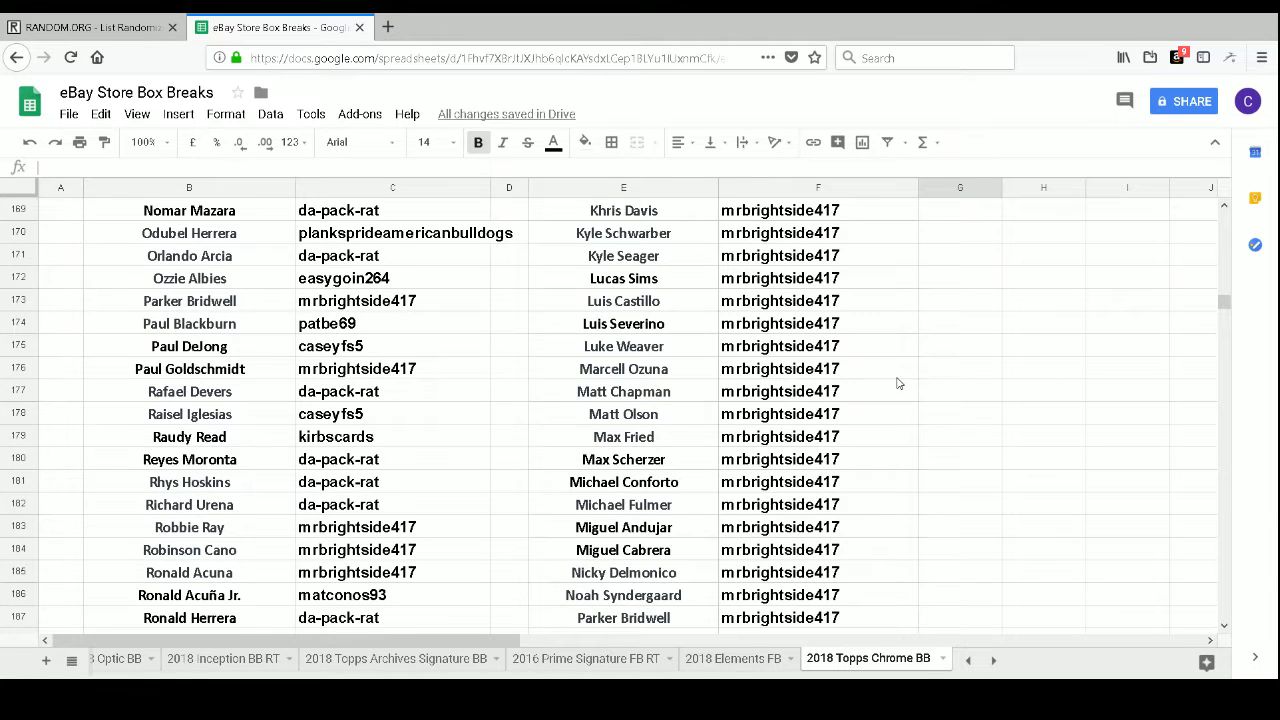
scroll(897, 383, "down", 1)
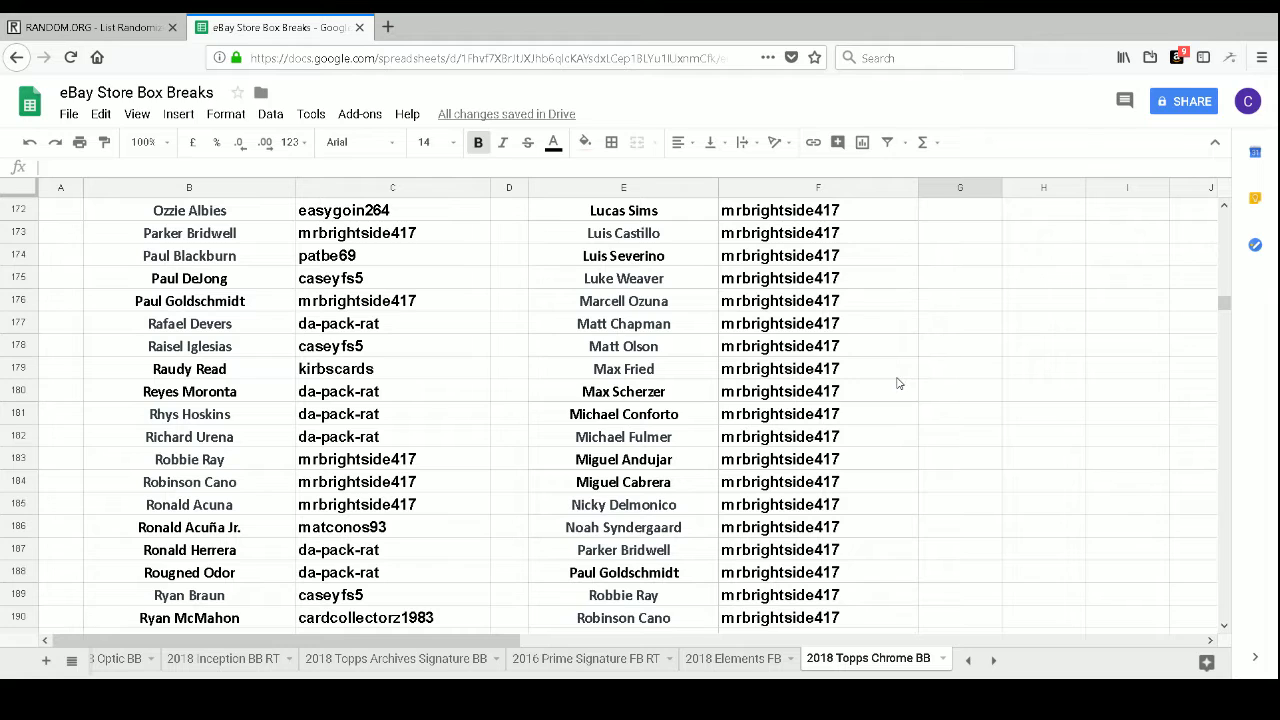
scroll(897, 383, "down", 1)
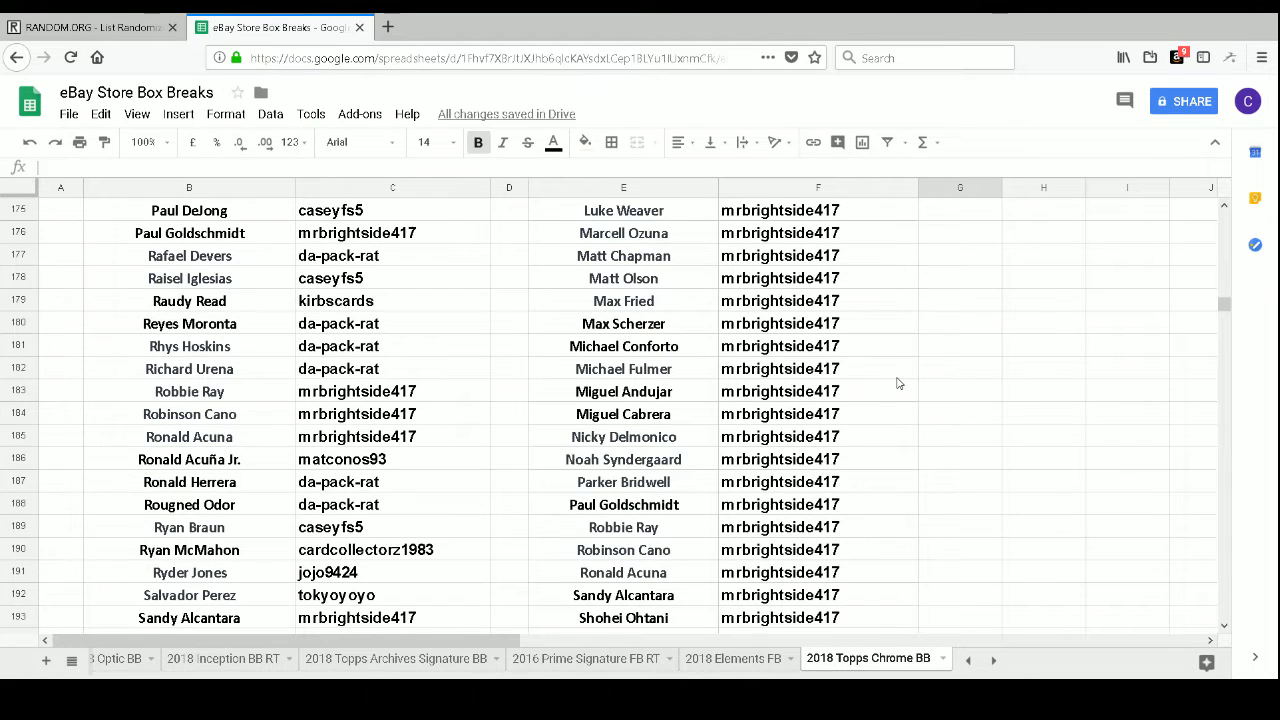
scroll(897, 383, "down", 1)
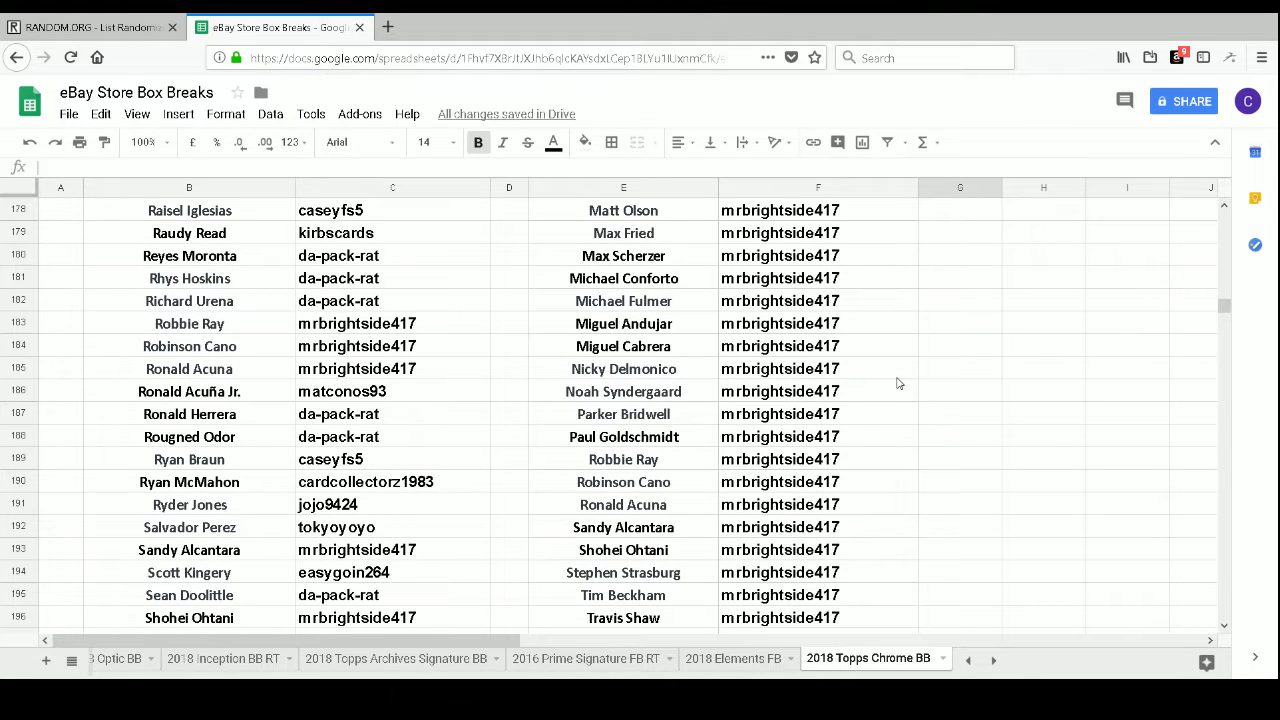
scroll(897, 383, "down", 1)
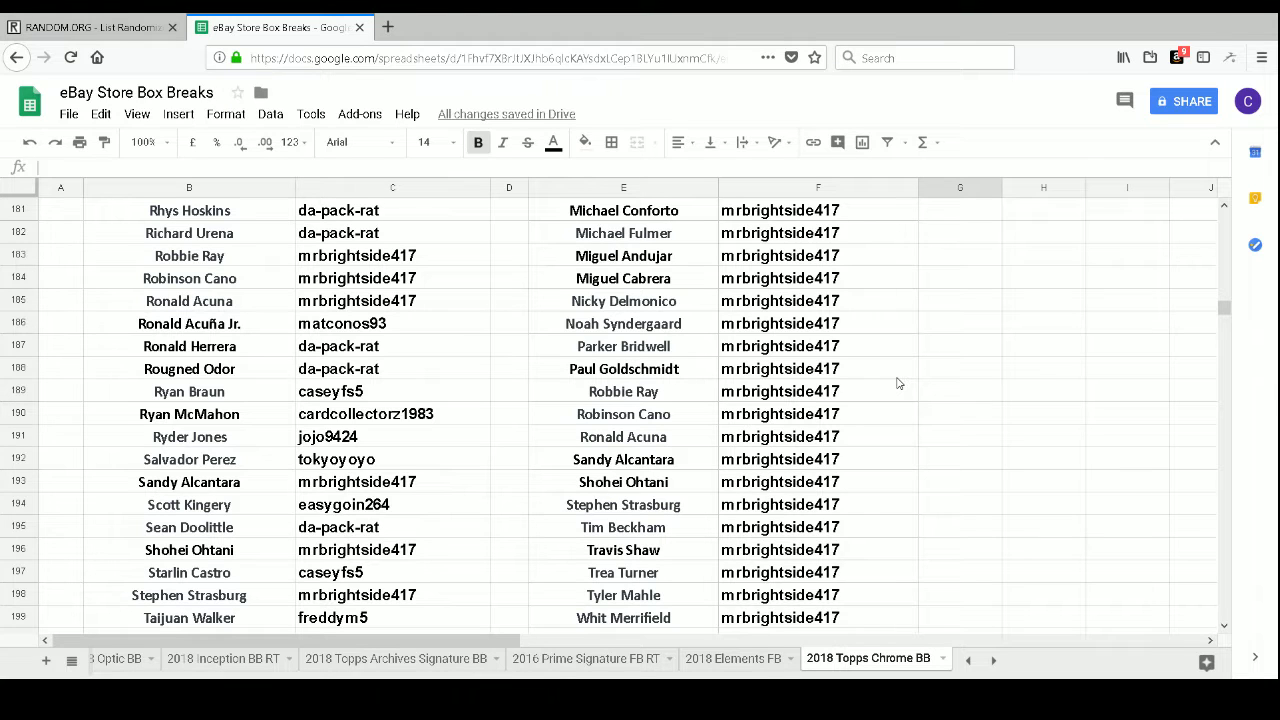
scroll(897, 383, "down", 1)
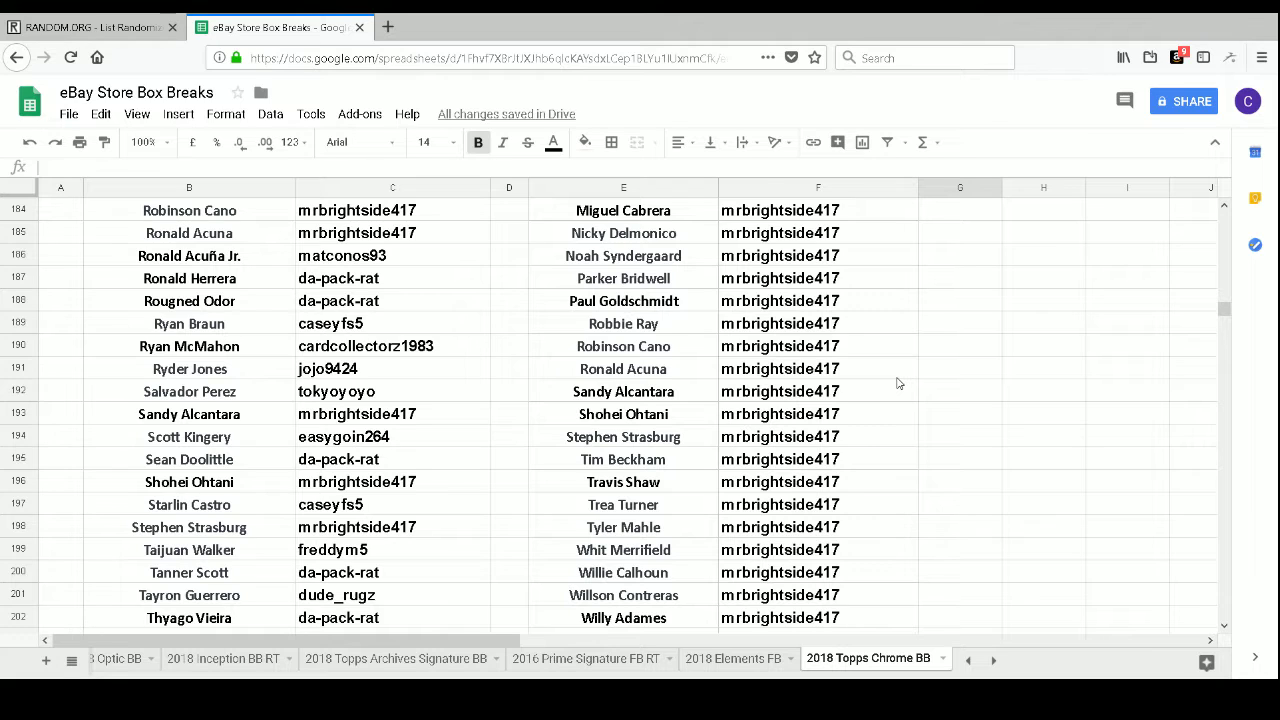
scroll(897, 383, "down", 1)
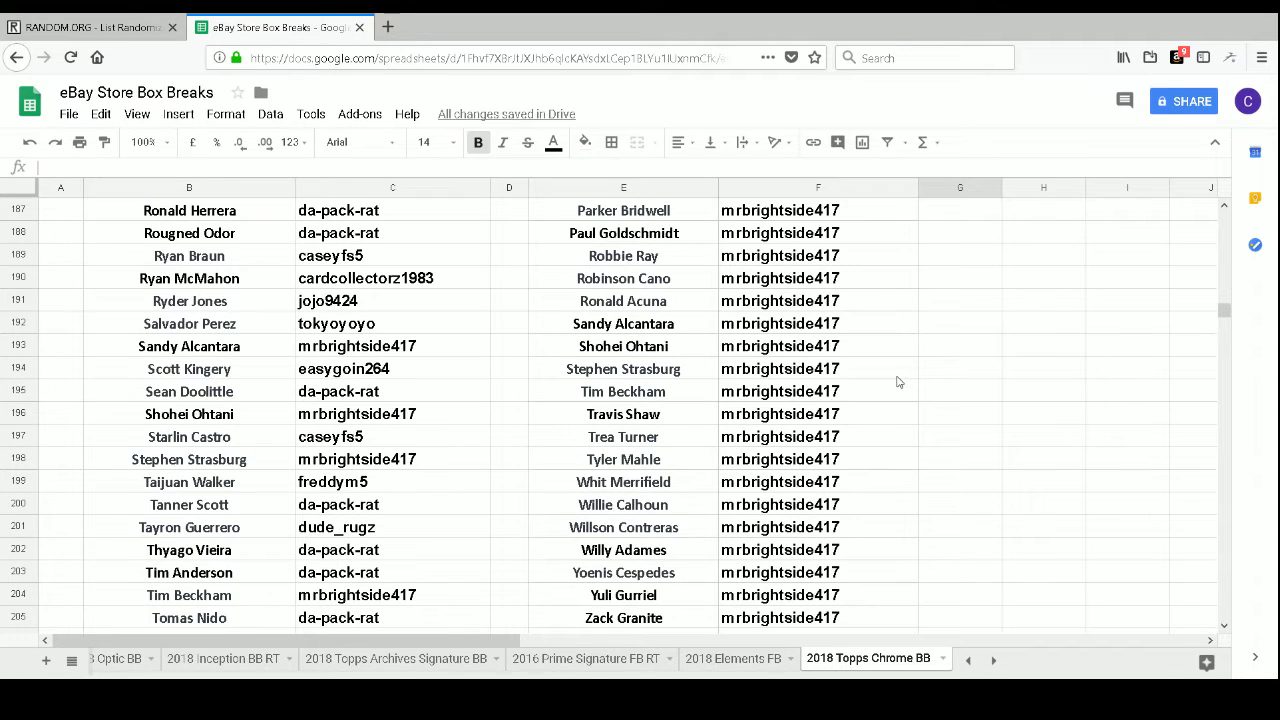
scroll(897, 383, "down", 1)
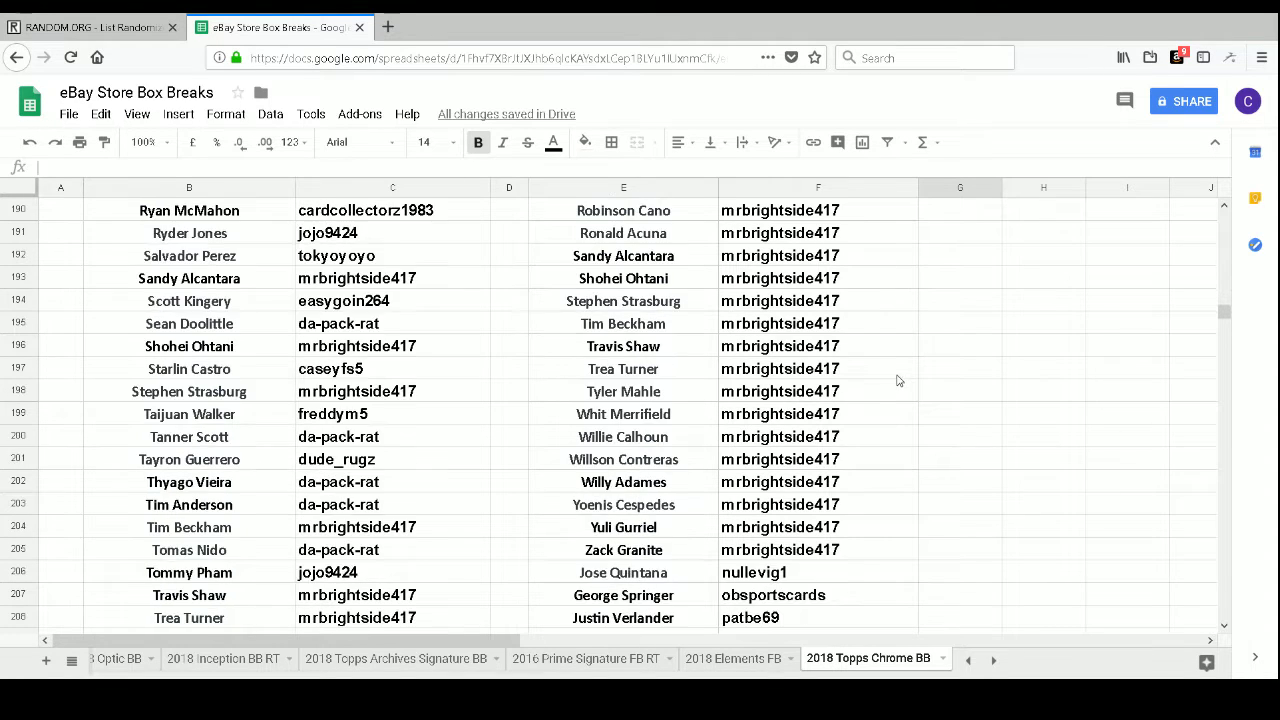
scroll(897, 380, "down", 1)
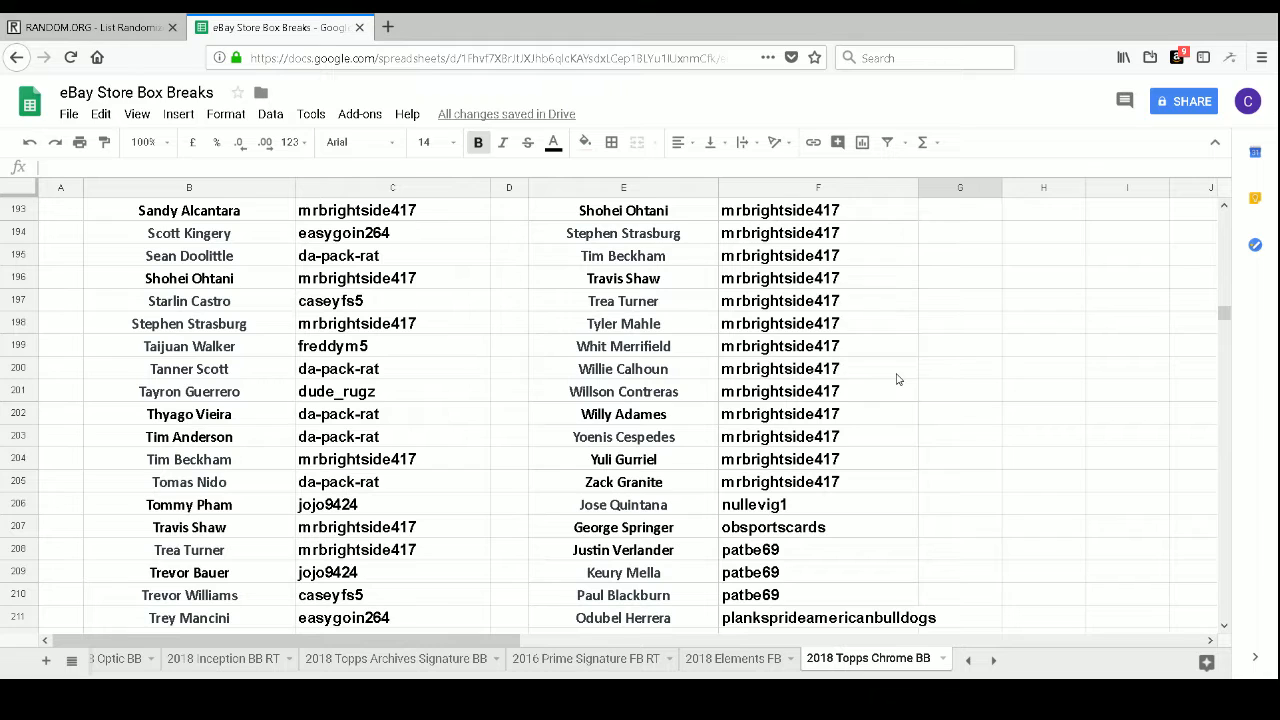
scroll(897, 380, "down", 1)
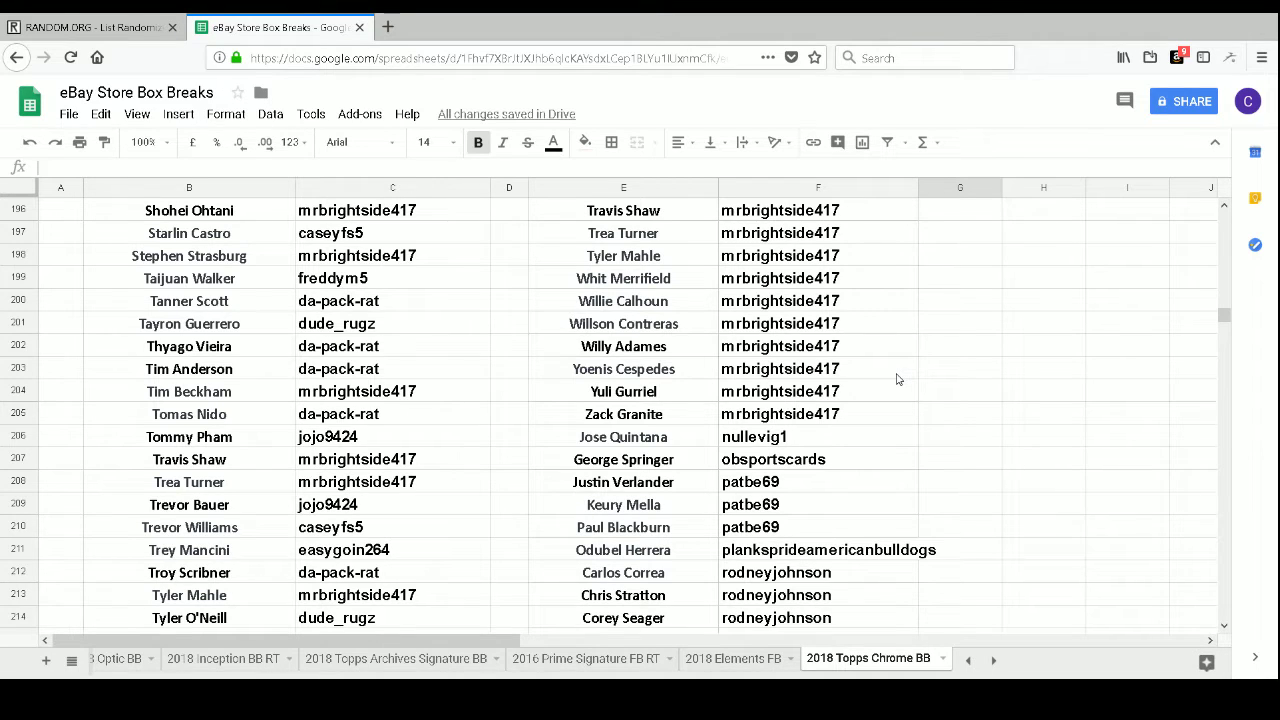
scroll(897, 379, "down", 1)
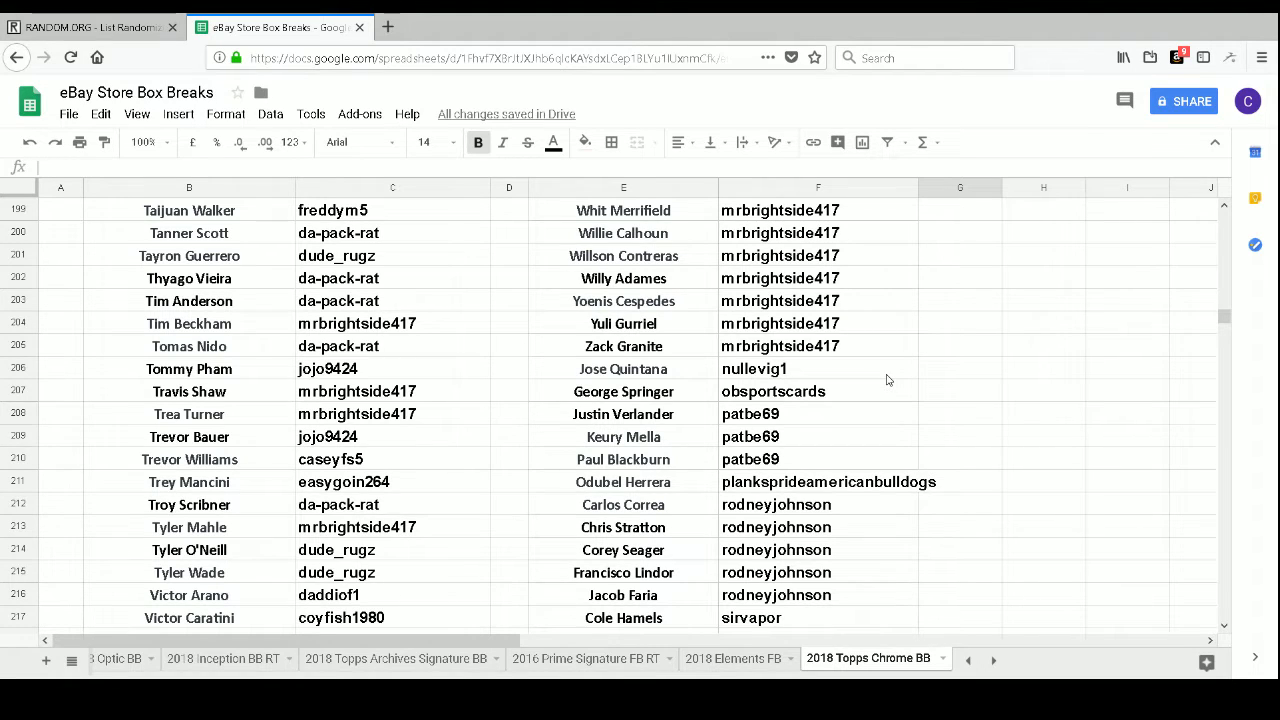
scroll(886, 380, "down", 1)
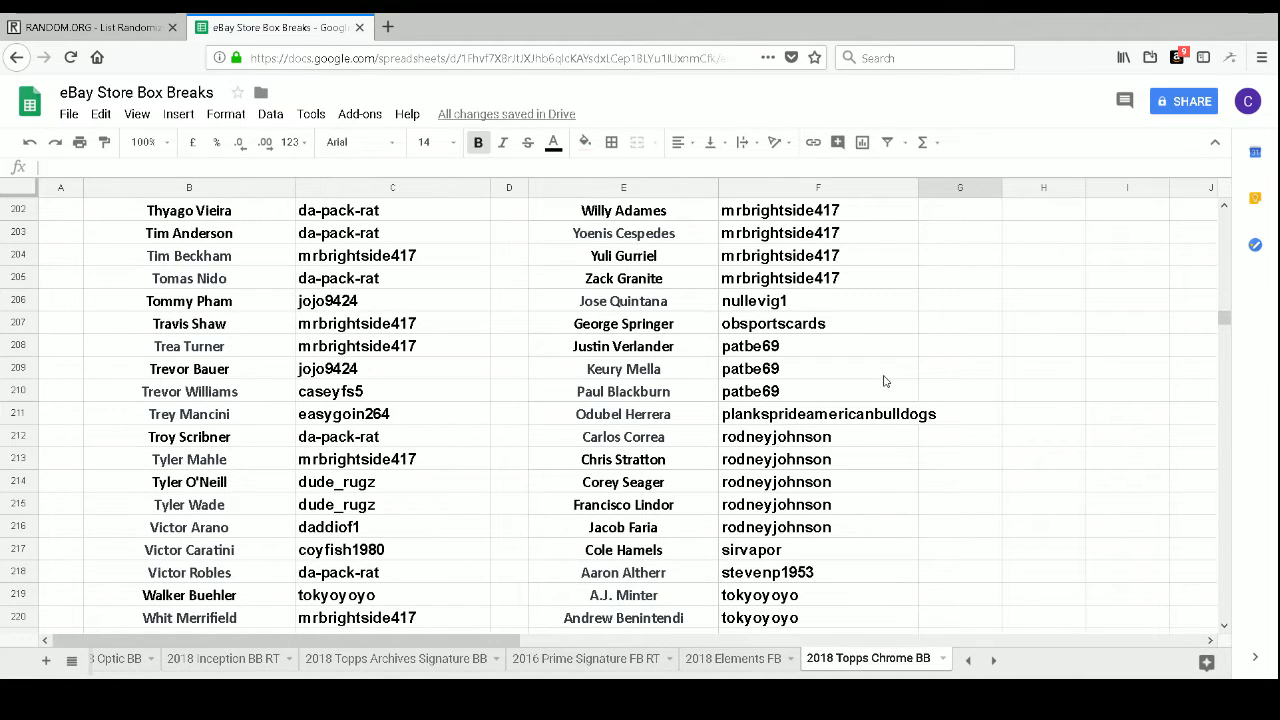
scroll(886, 380, "down", 1)
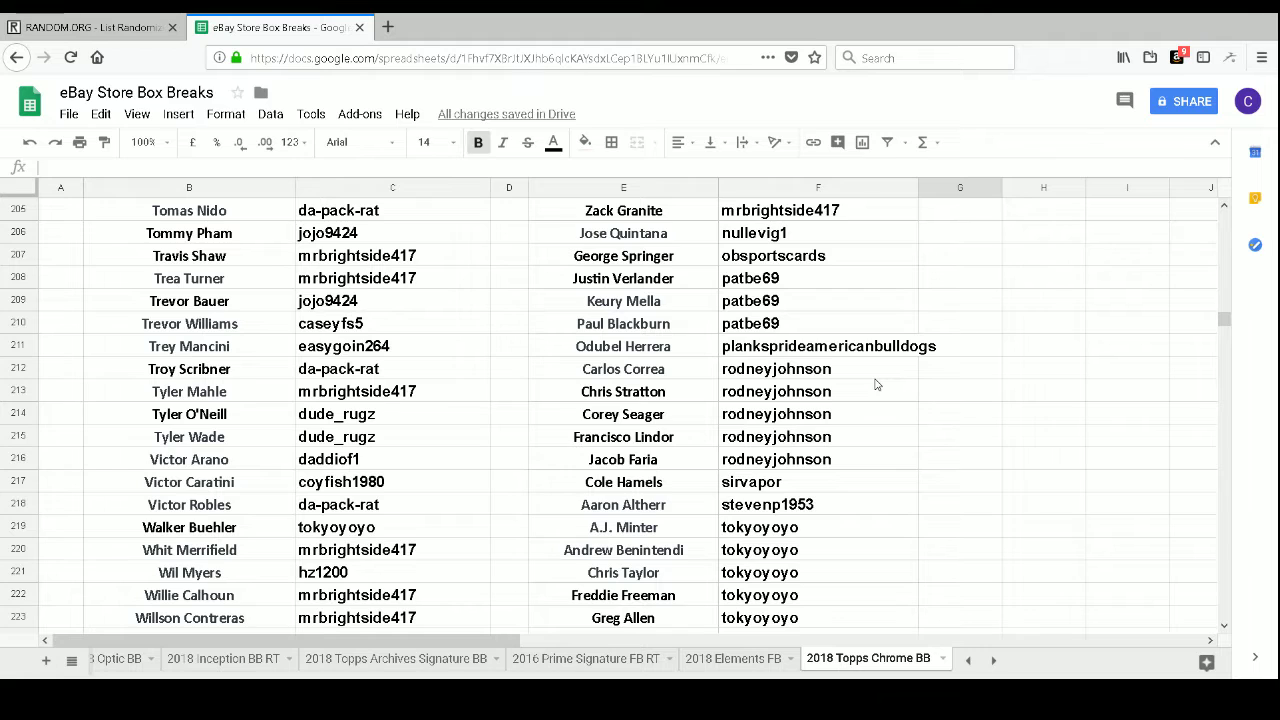
scroll(875, 385, "down", 1)
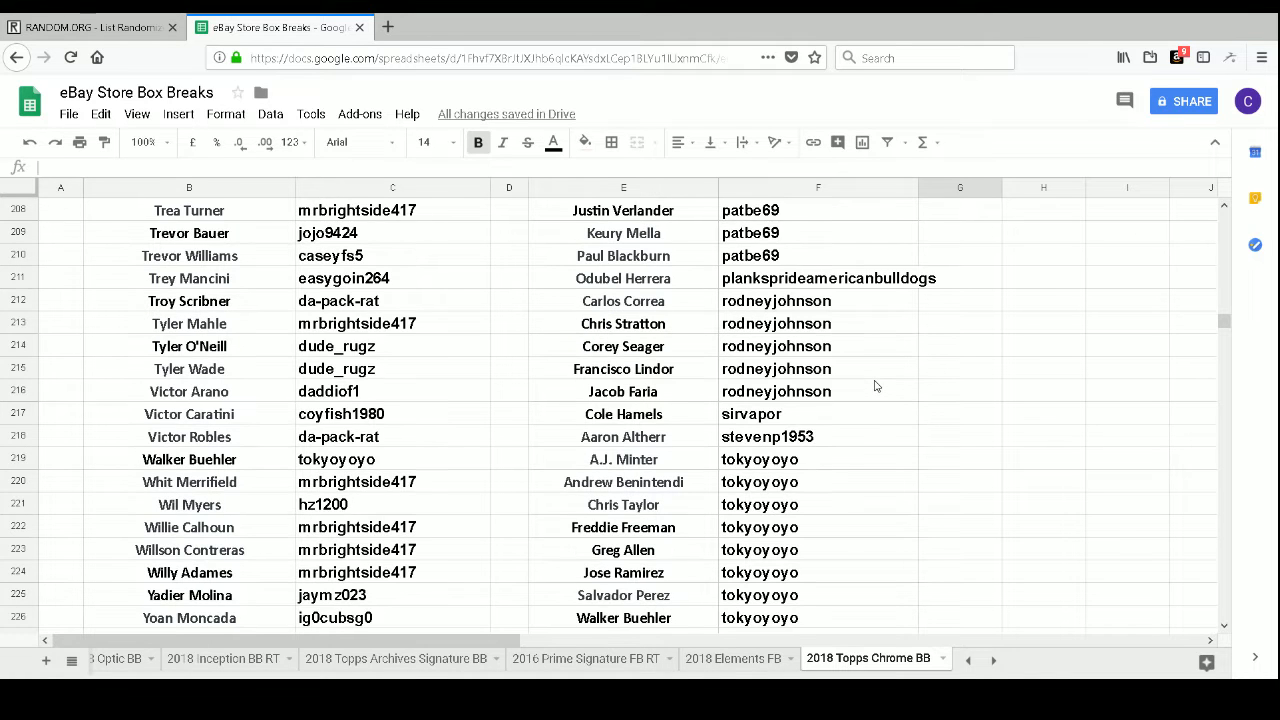
scroll(875, 386, "down", 1)
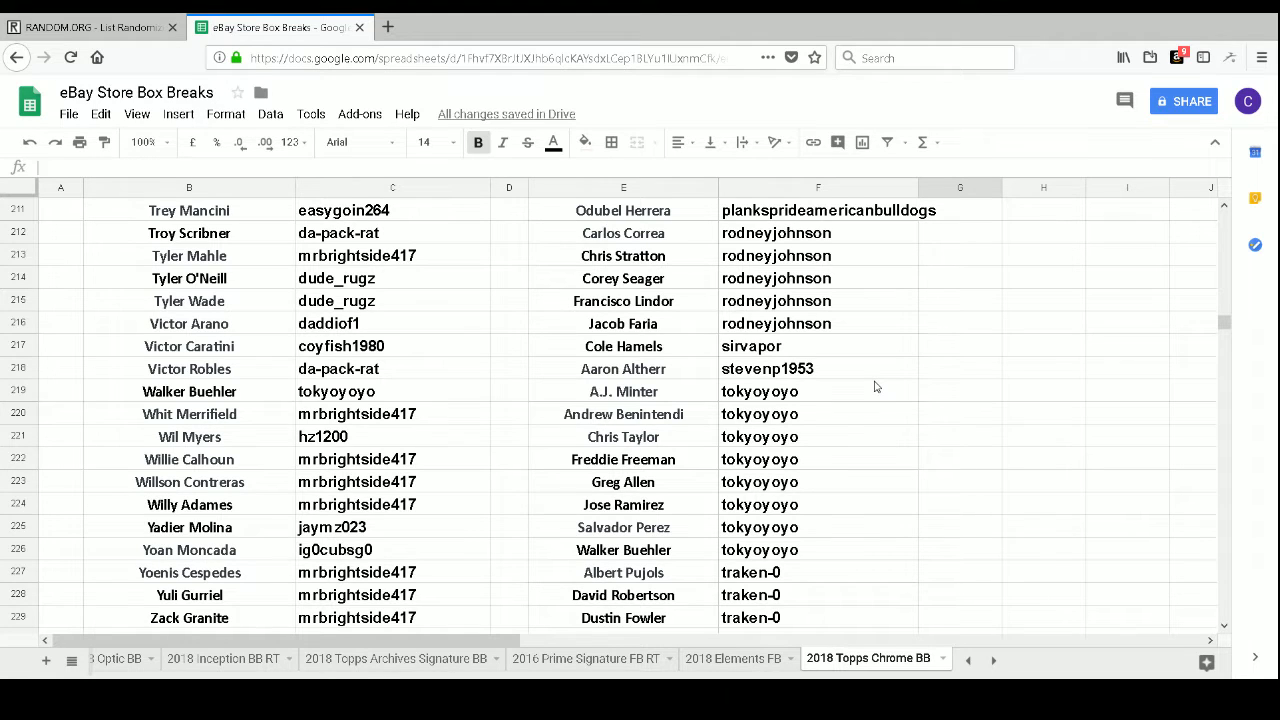
scroll(875, 386, "down", 1)
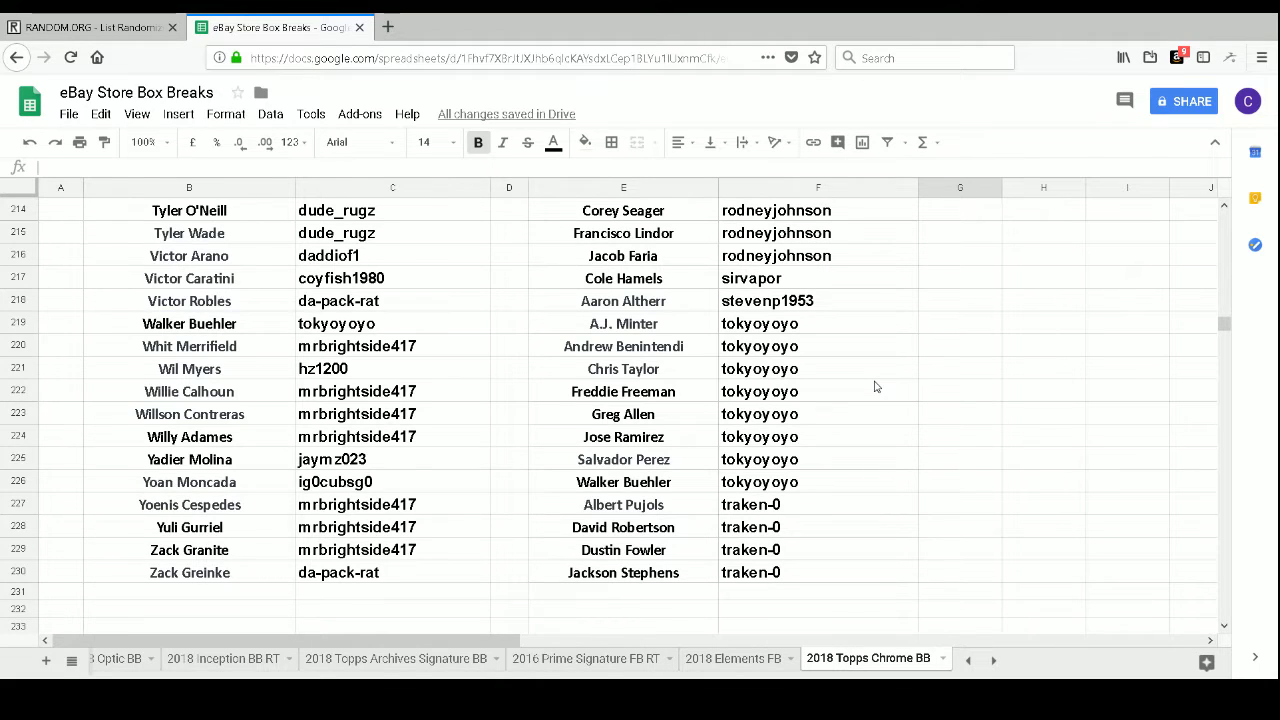
scroll(875, 387, "down", 1)
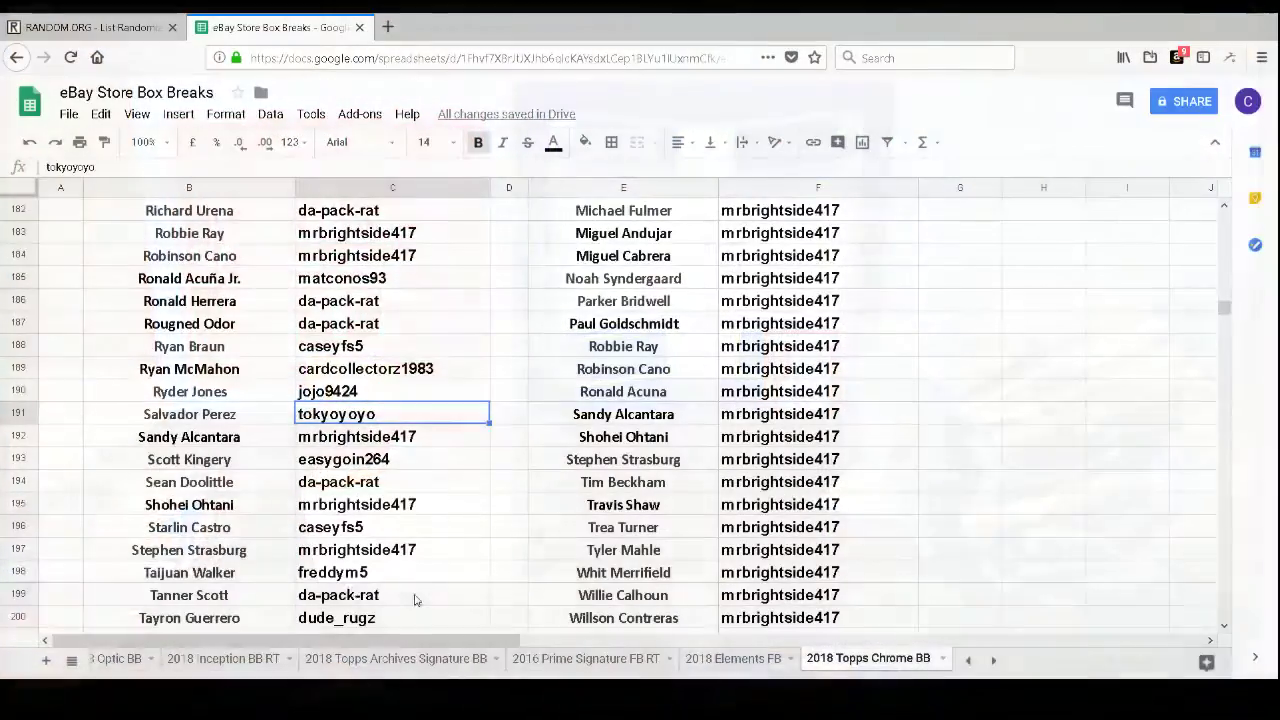
left_click(89, 481)
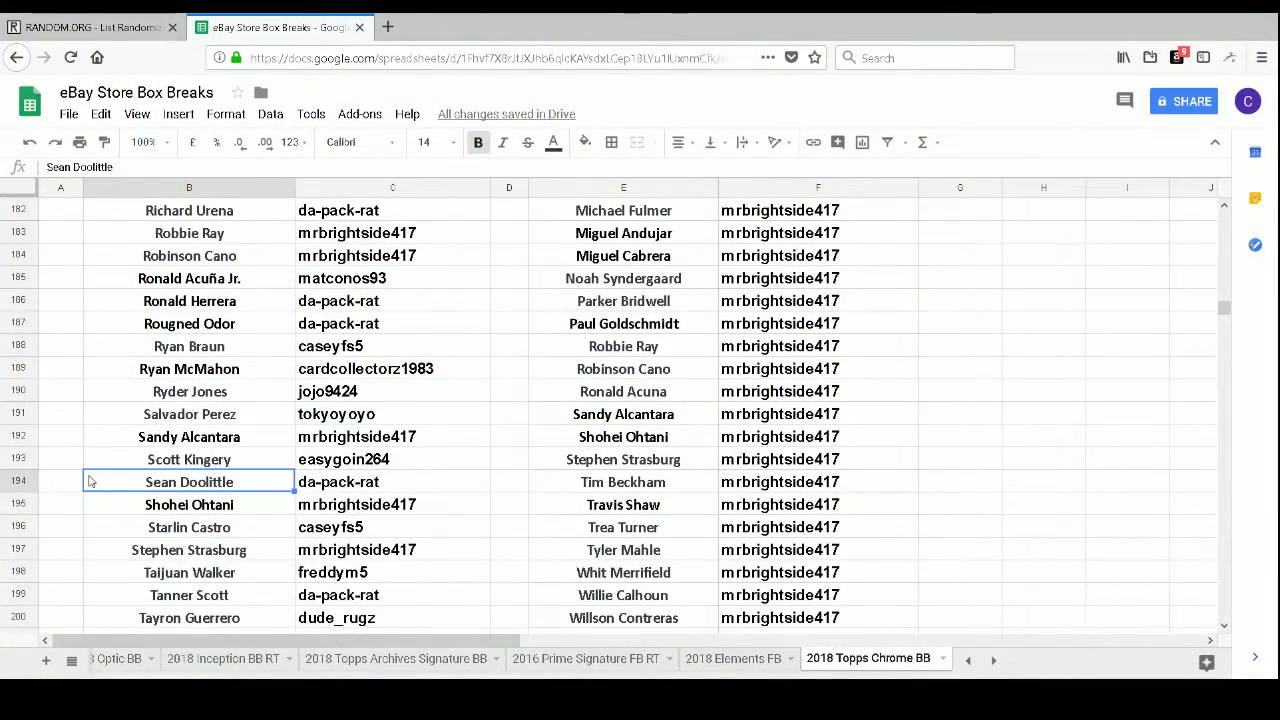
scroll(95, 476, "up", 20)
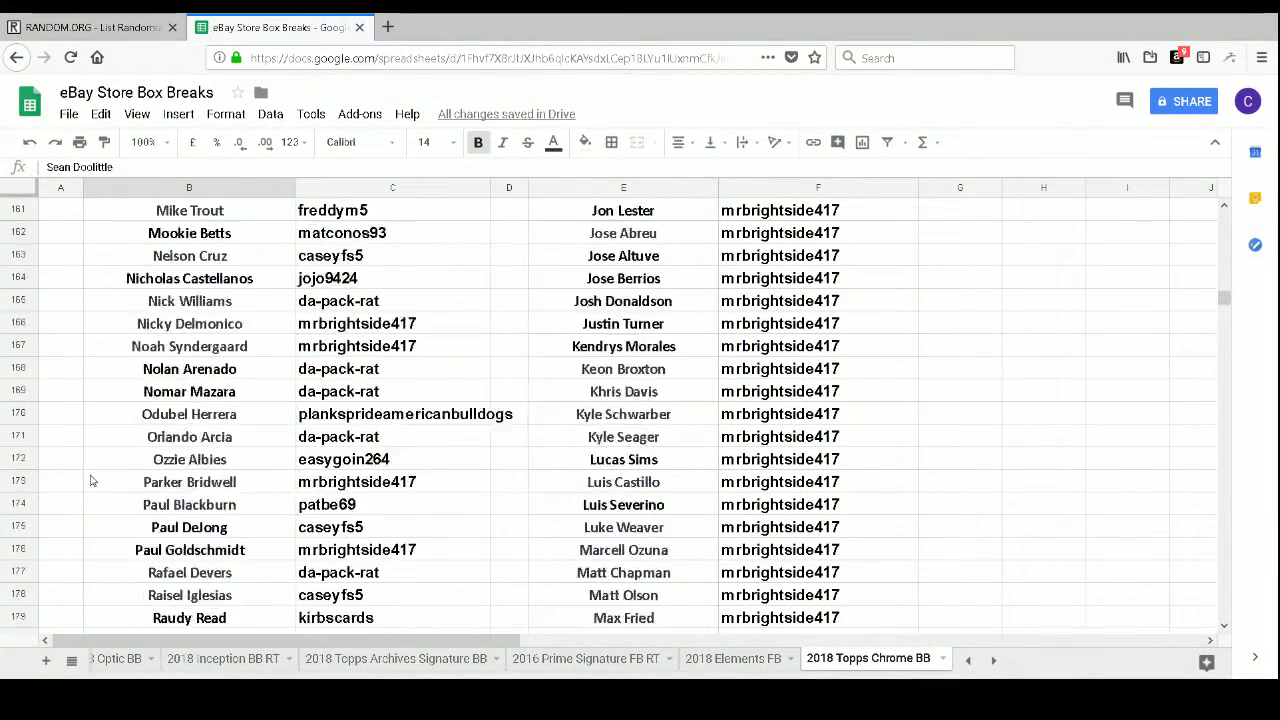
scroll(101, 472, "up", 20)
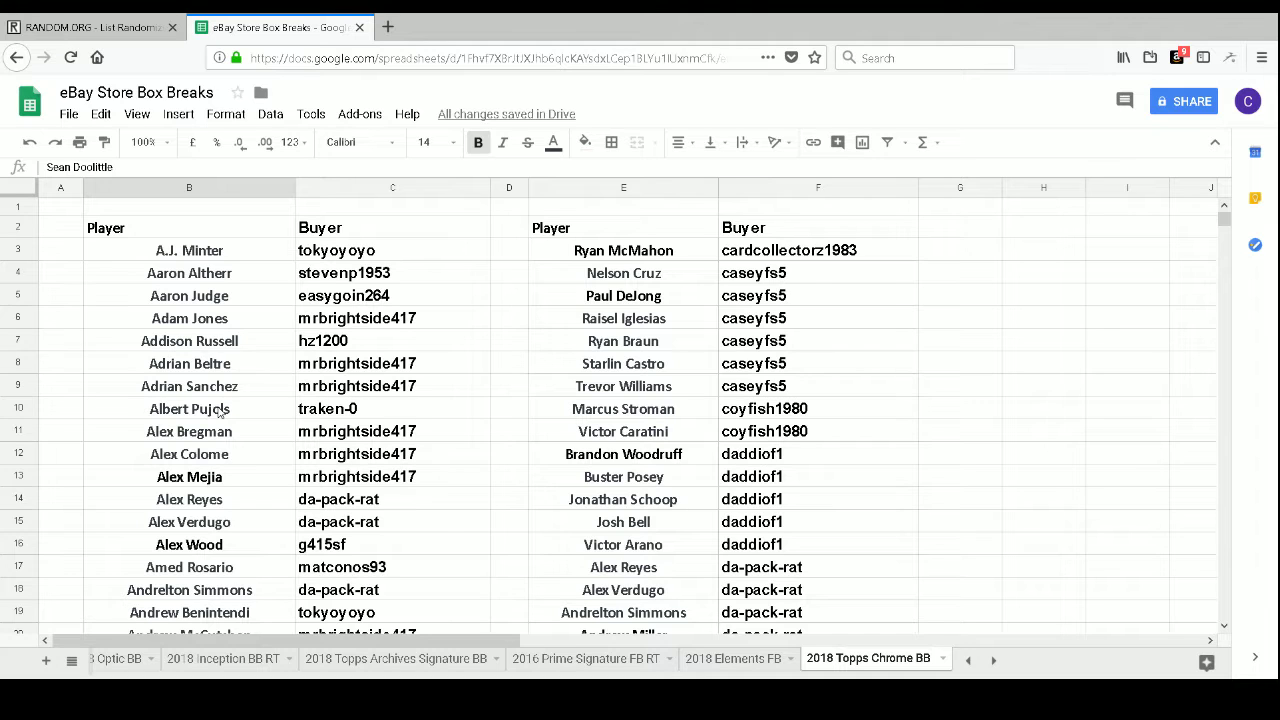
scroll(330, 340, "down", 10)
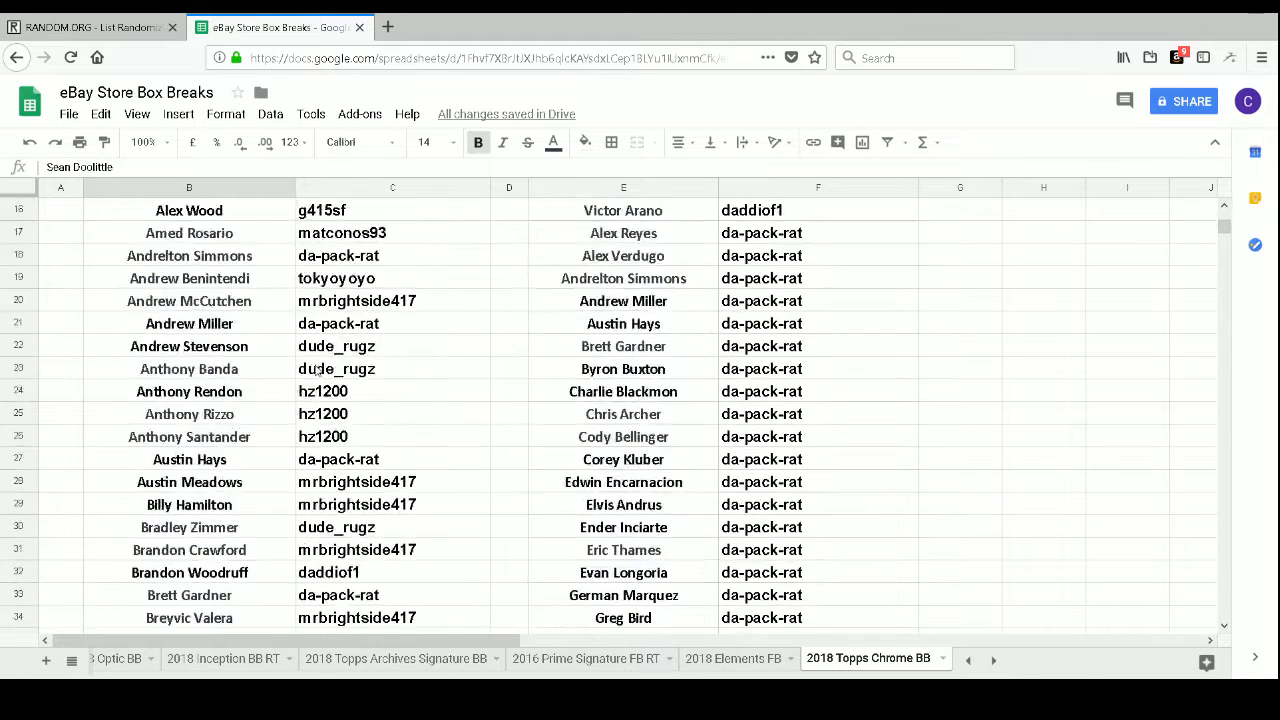
scroll(312, 393, "down", 4)
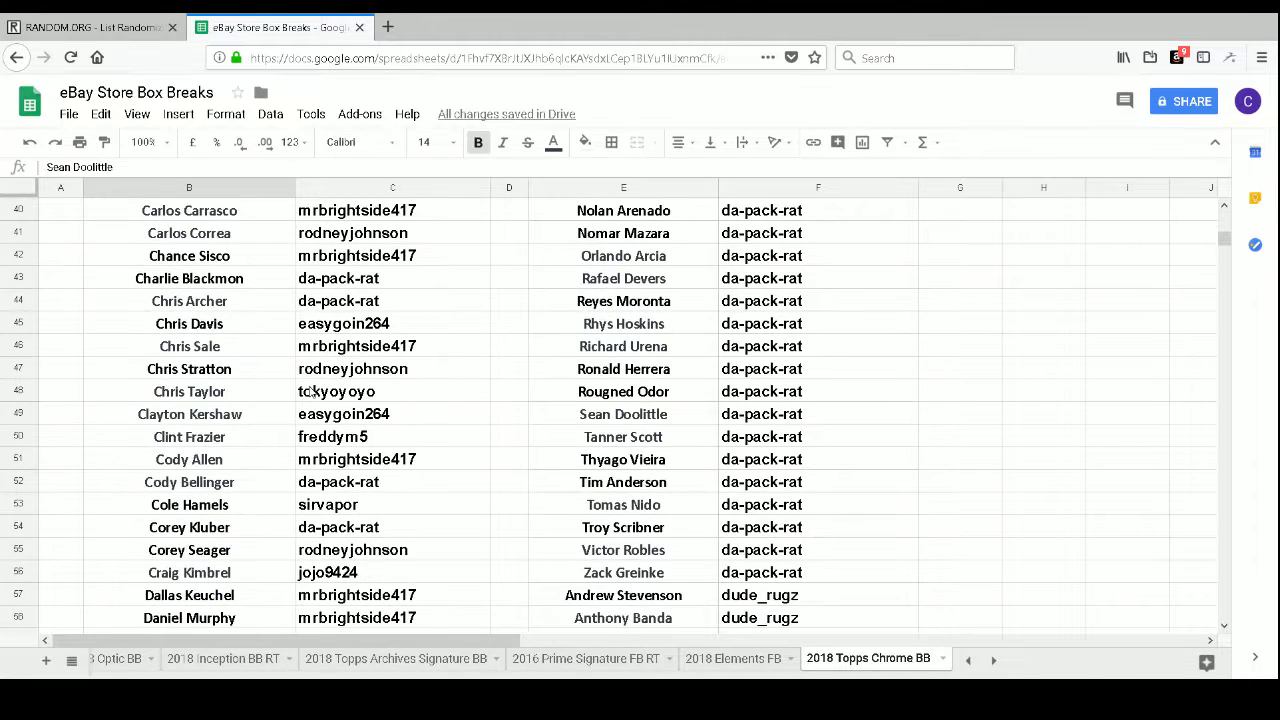
scroll(312, 393, "down", 20)
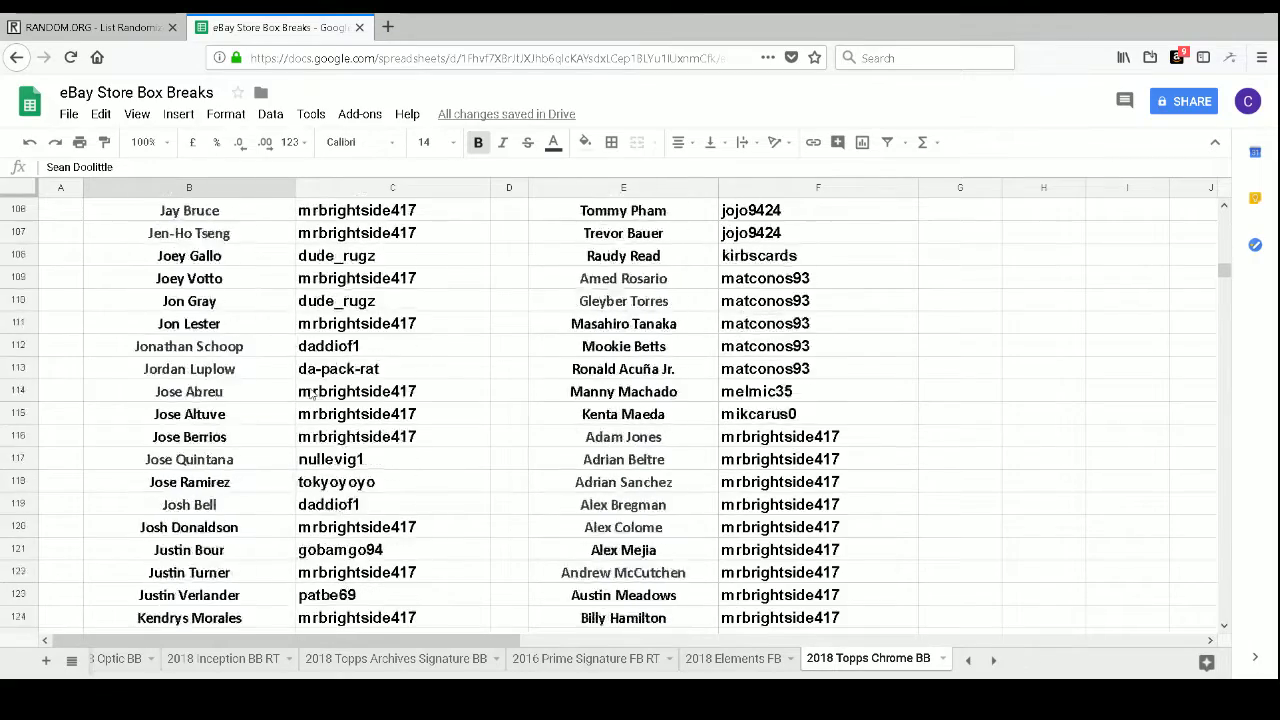
scroll(312, 393, "down", 8)
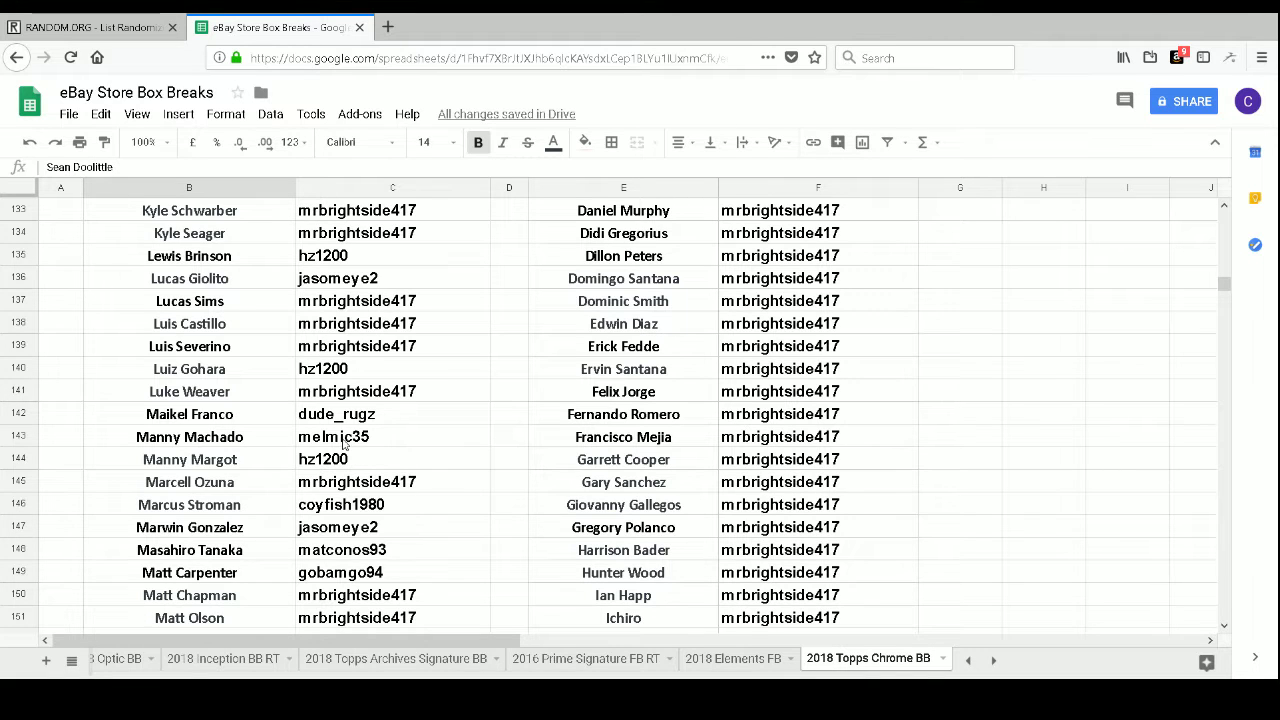
scroll(342, 444, "down", 12)
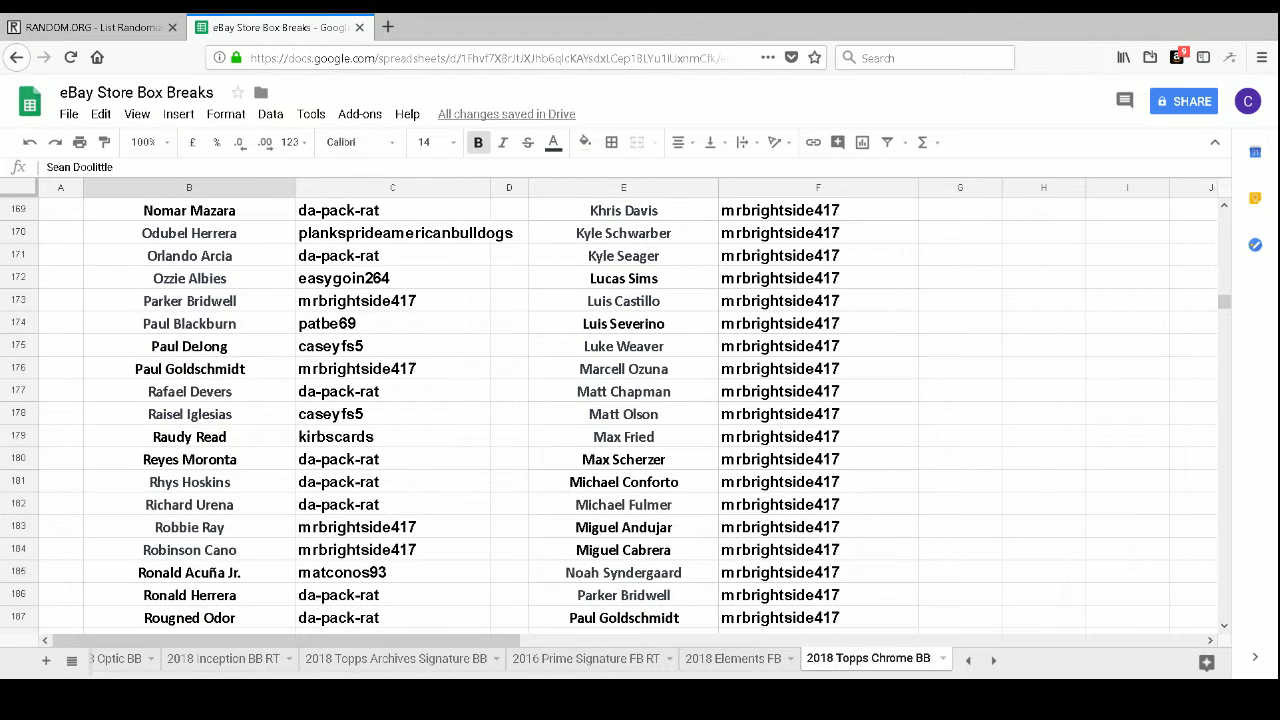
left_click(90, 482)
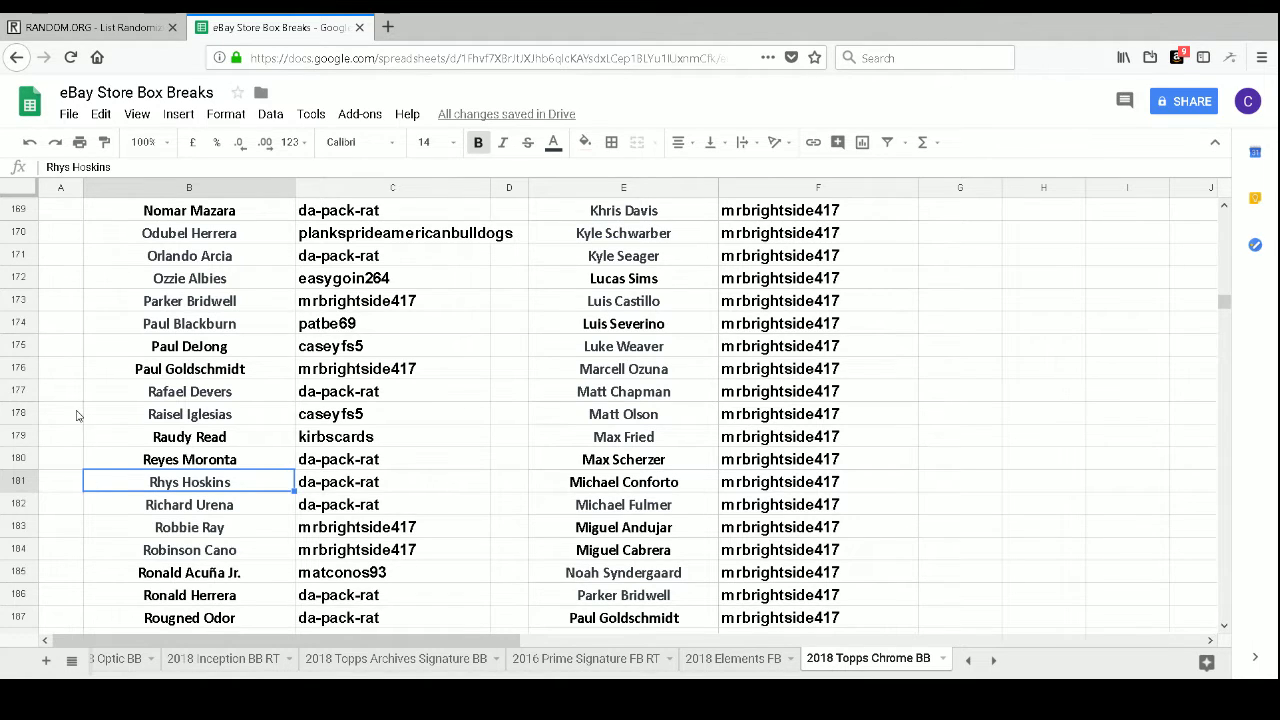
scroll(57, 414, "up", 15)
scroll(47, 413, "up", 20)
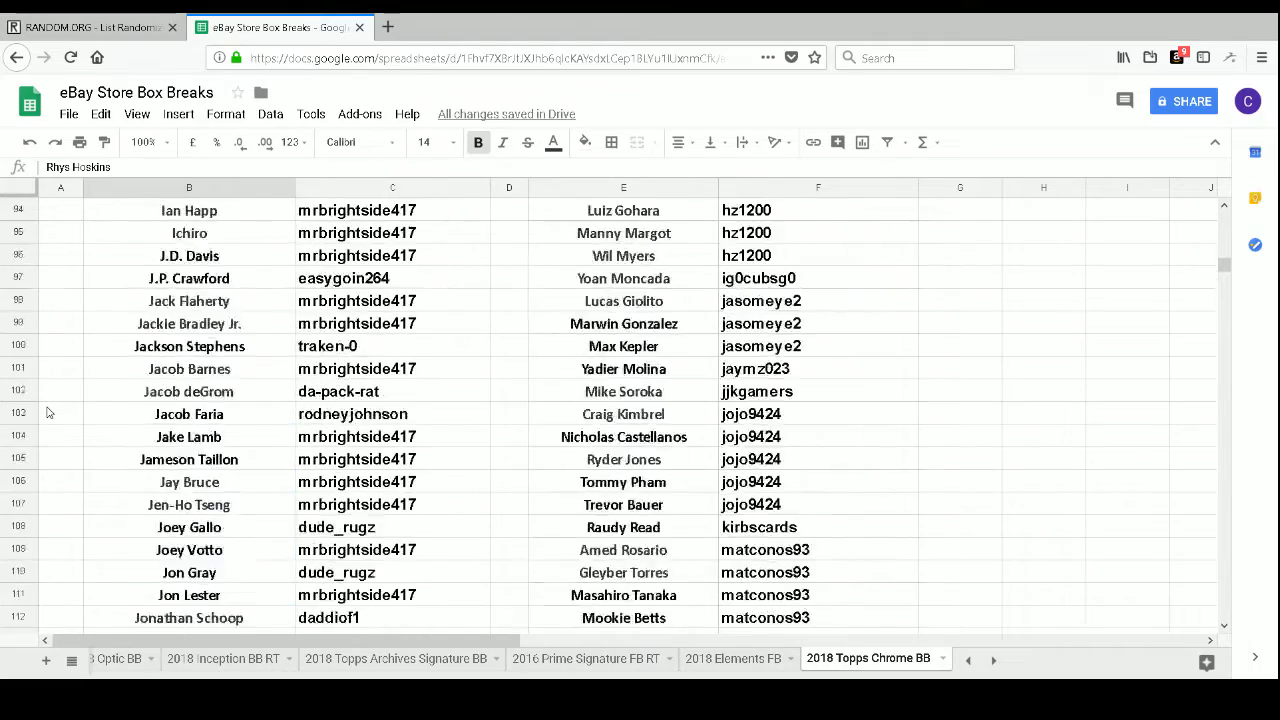
scroll(47, 413, "up", 4)
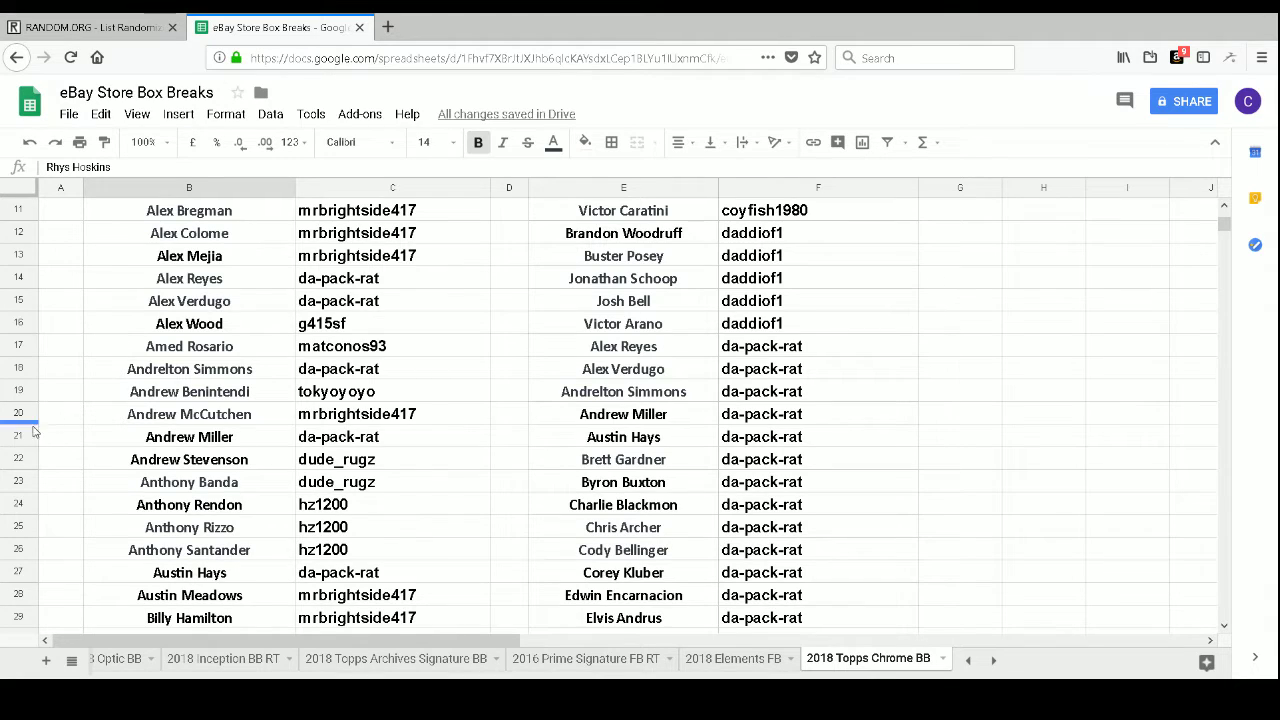
scroll(46, 430, "down", 20)
scroll(130, 510, "down", 8)
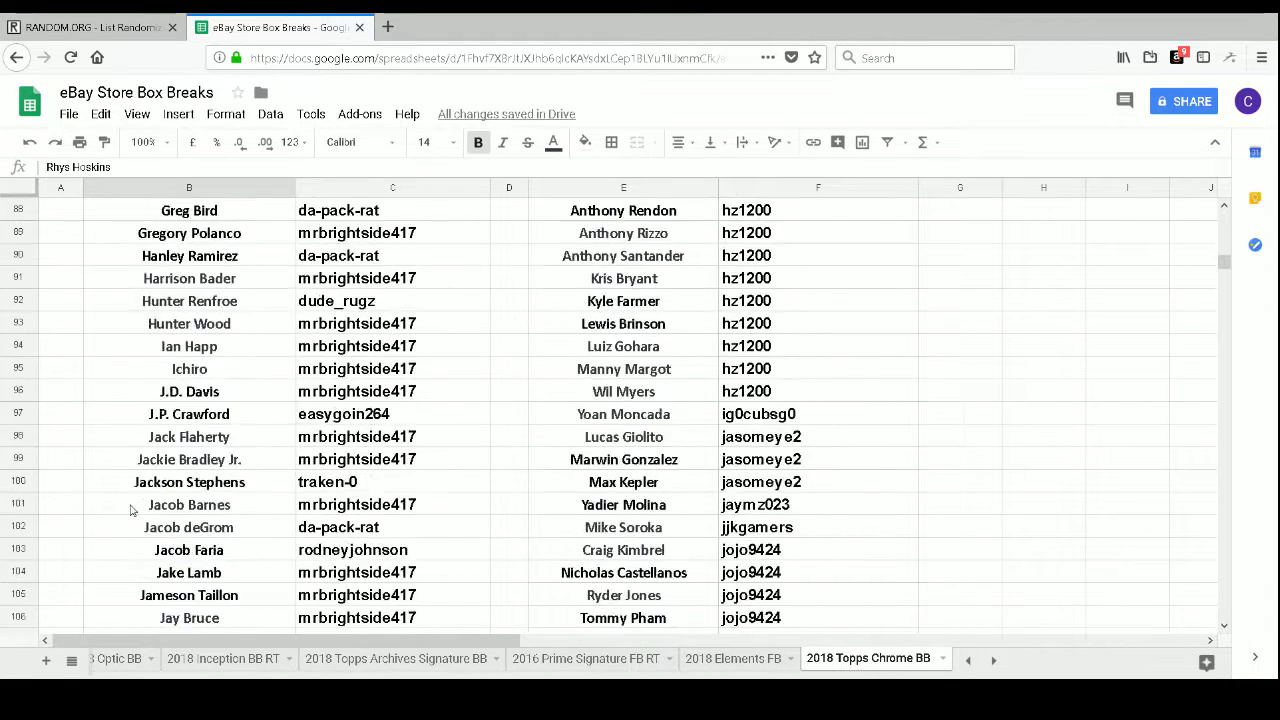
scroll(130, 510, "down", 2)
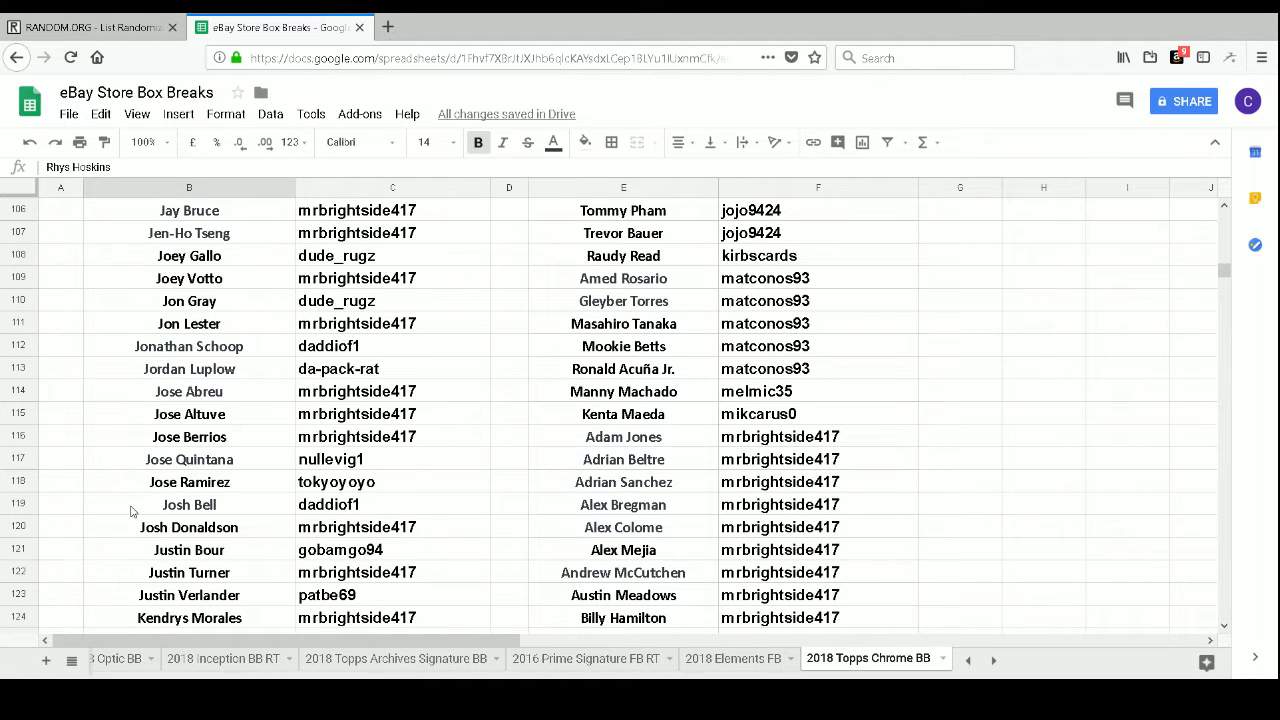
scroll(106, 410, "down", 15)
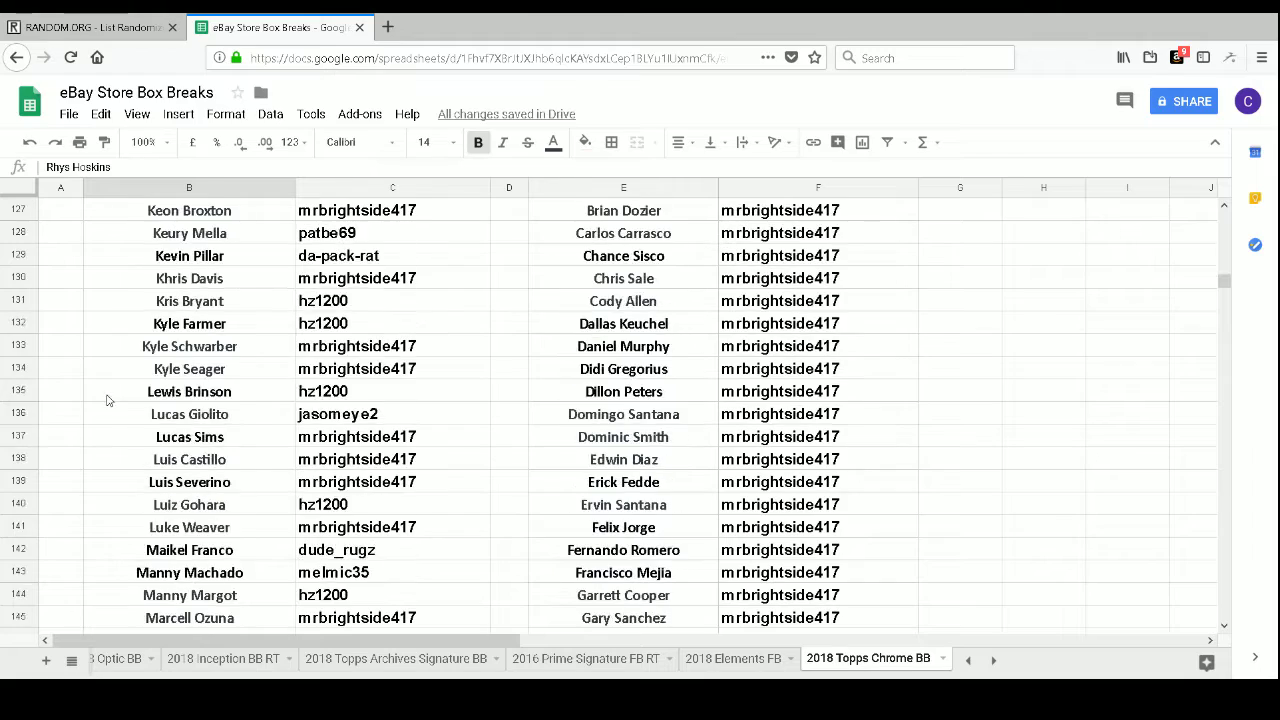
scroll(106, 410, "down", 20)
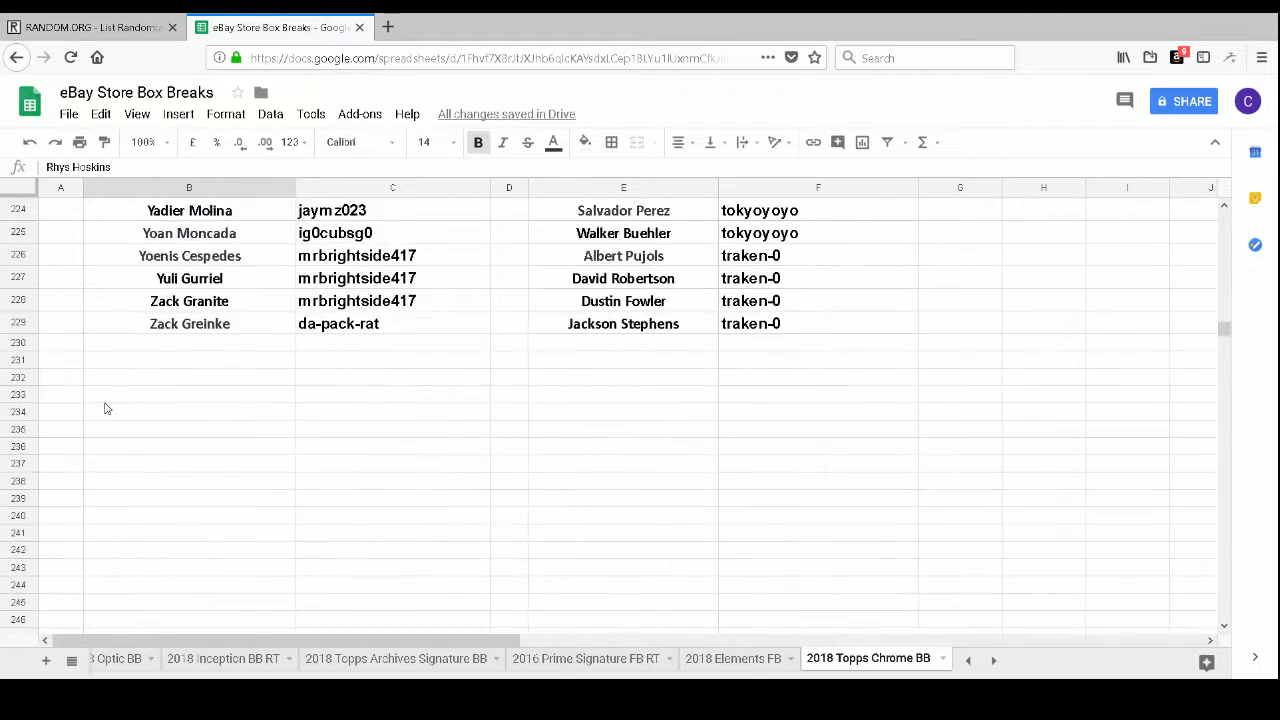
scroll(106, 410, "up", 2)
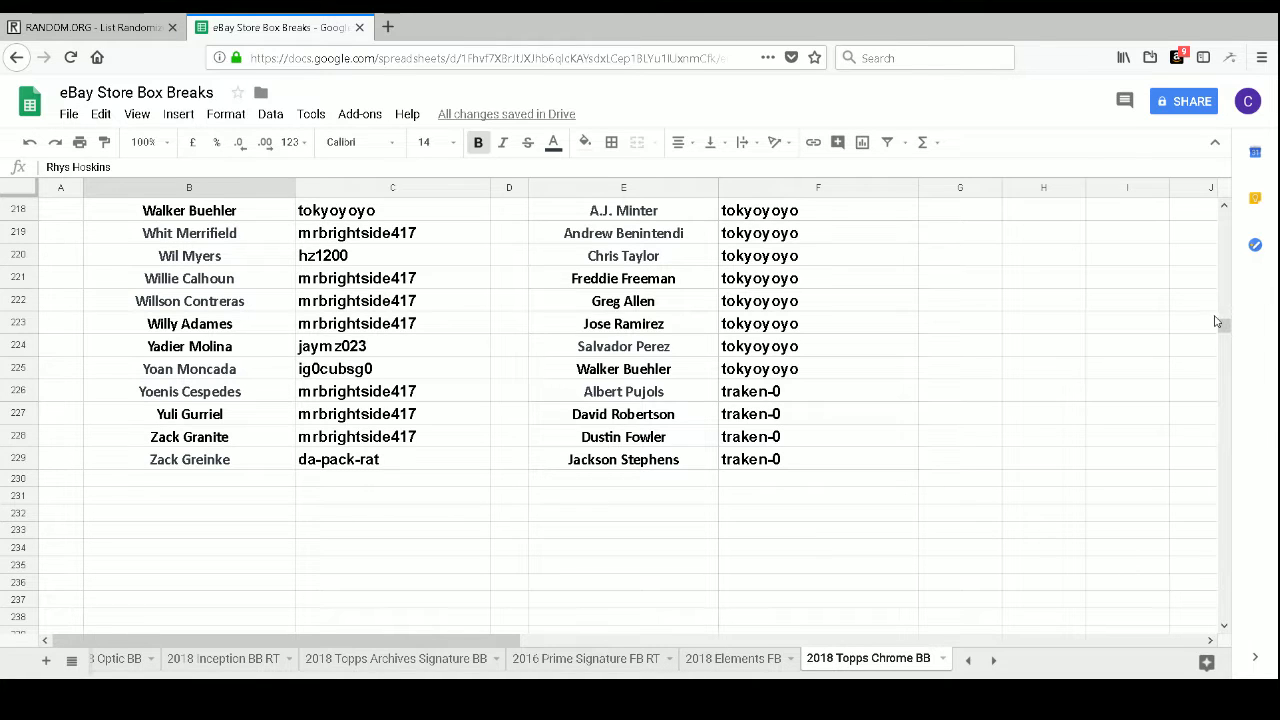
left_click_drag(1222, 327, 1220, 207)
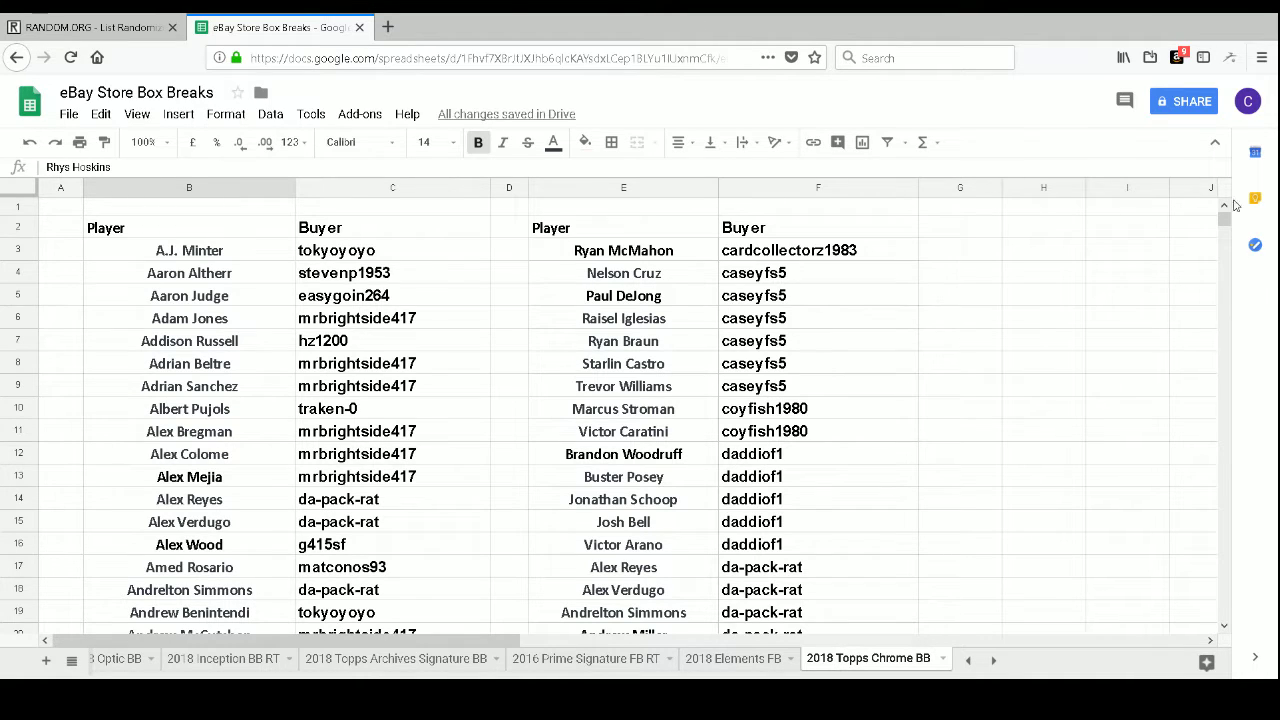
scroll(1224, 258, "down", 3)
left_click_drag(1224, 258, 1222, 288)
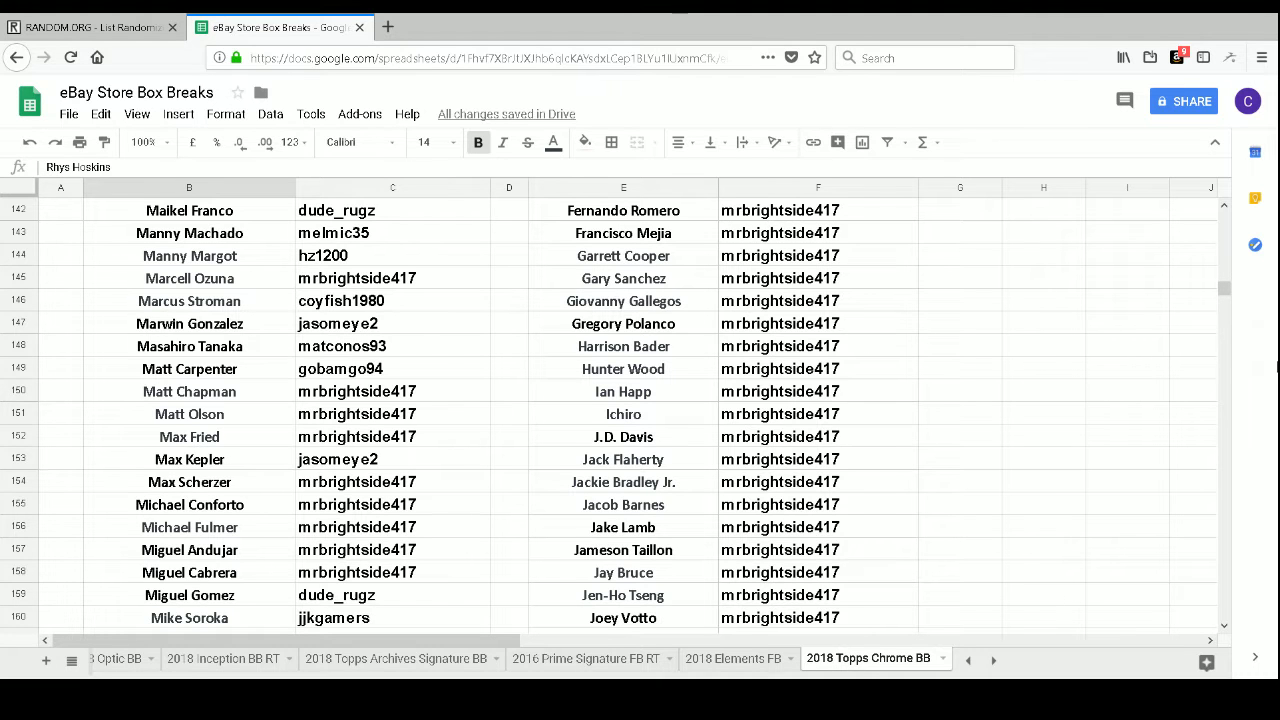
left_click_drag(1224, 288, 1169, 328)
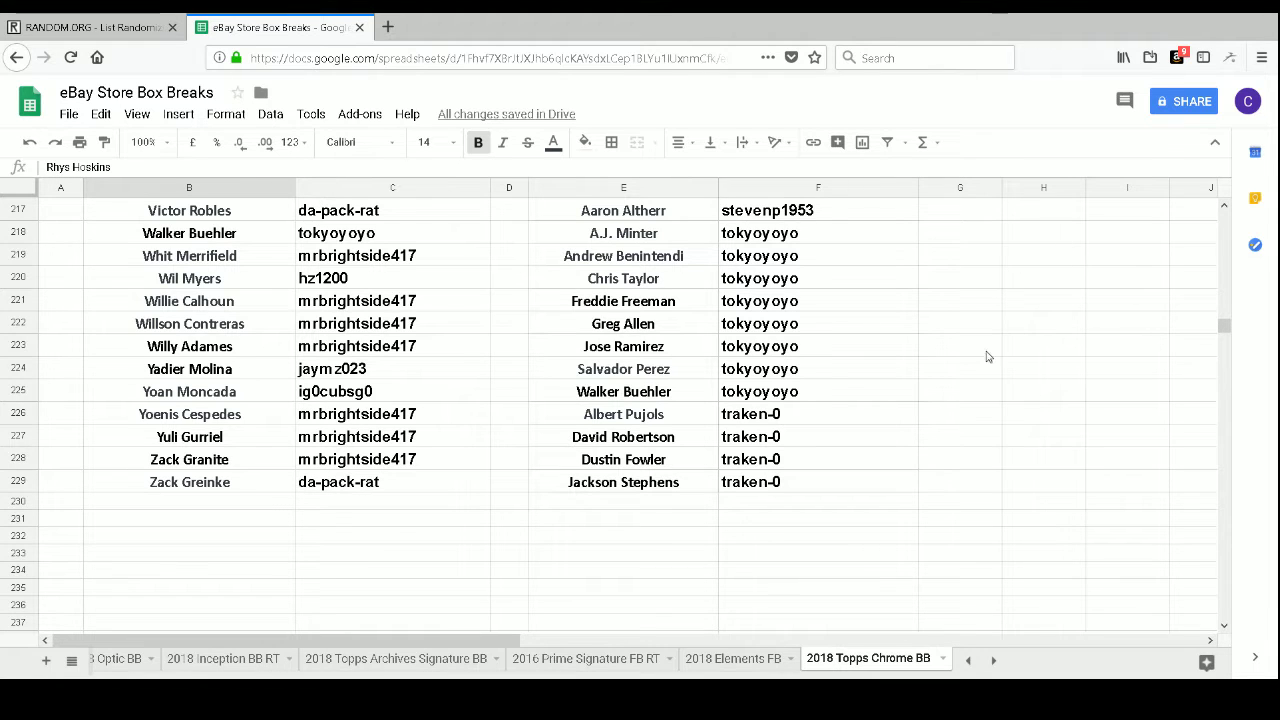
scroll(985, 357, "up", 3)
scroll(985, 357, "up", 1)
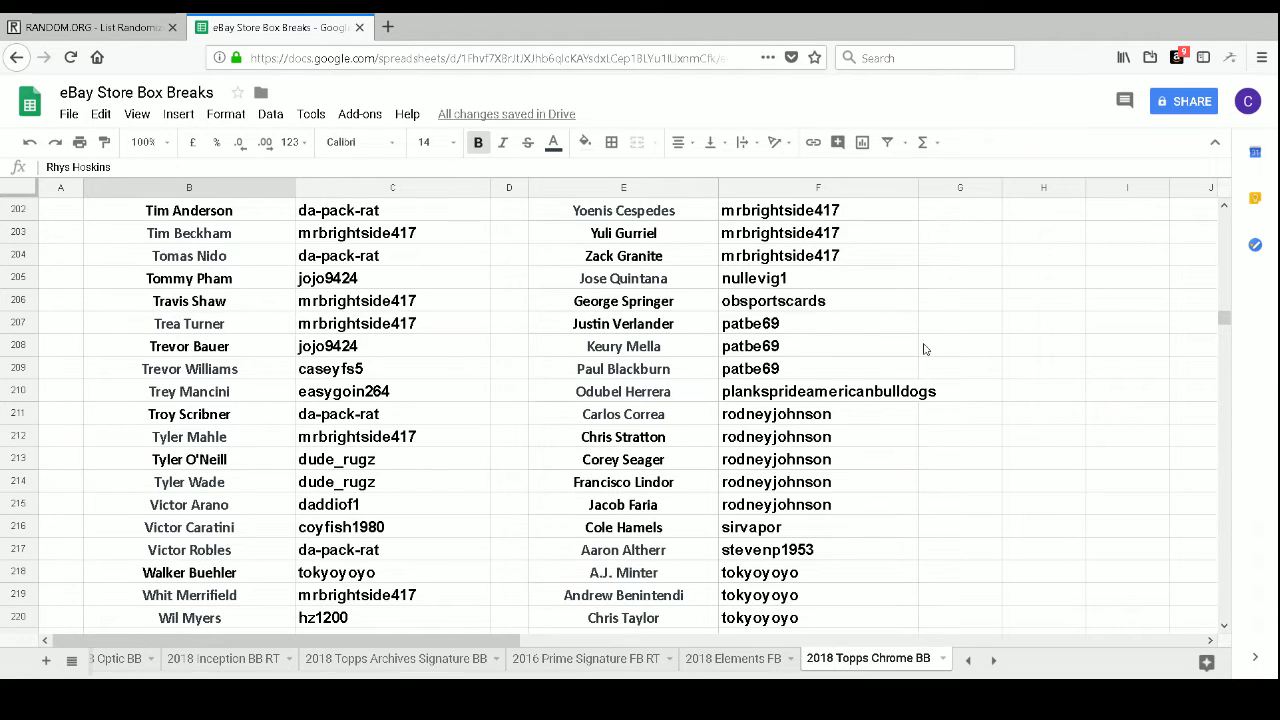
scroll(897, 351, "up", 10)
scroll(897, 351, "up", 8)
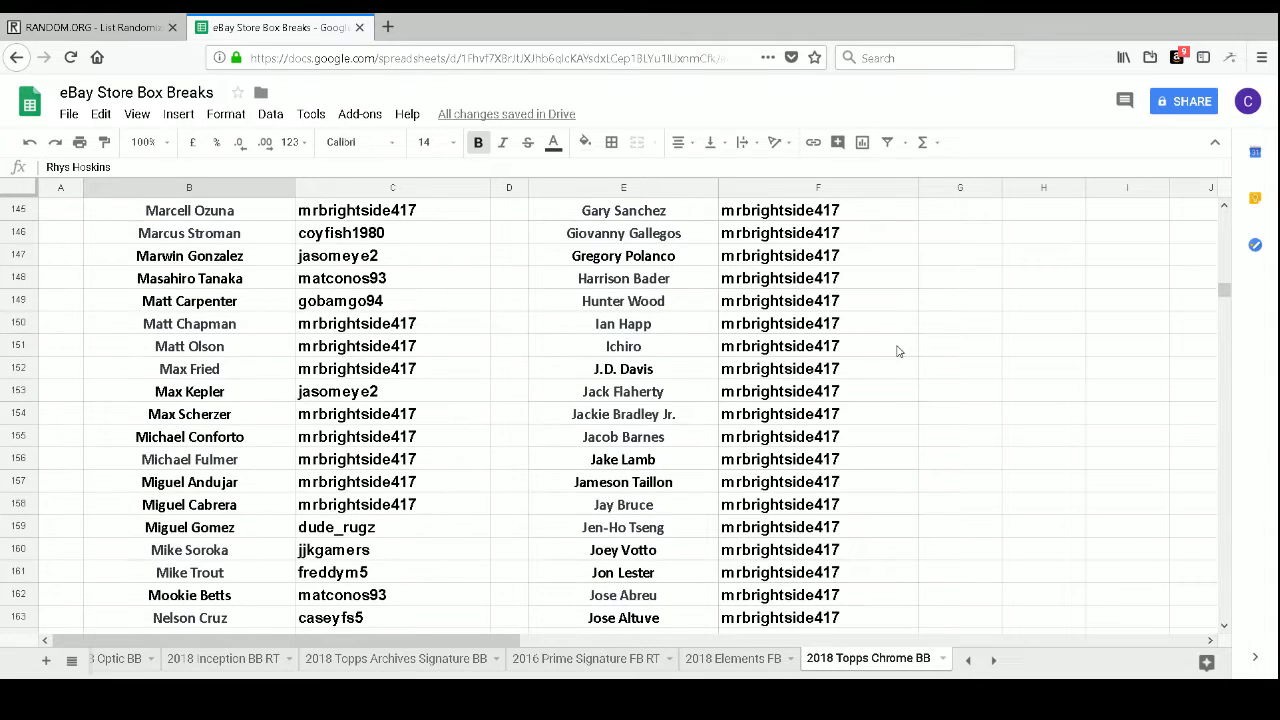
scroll(897, 351, "up", 1)
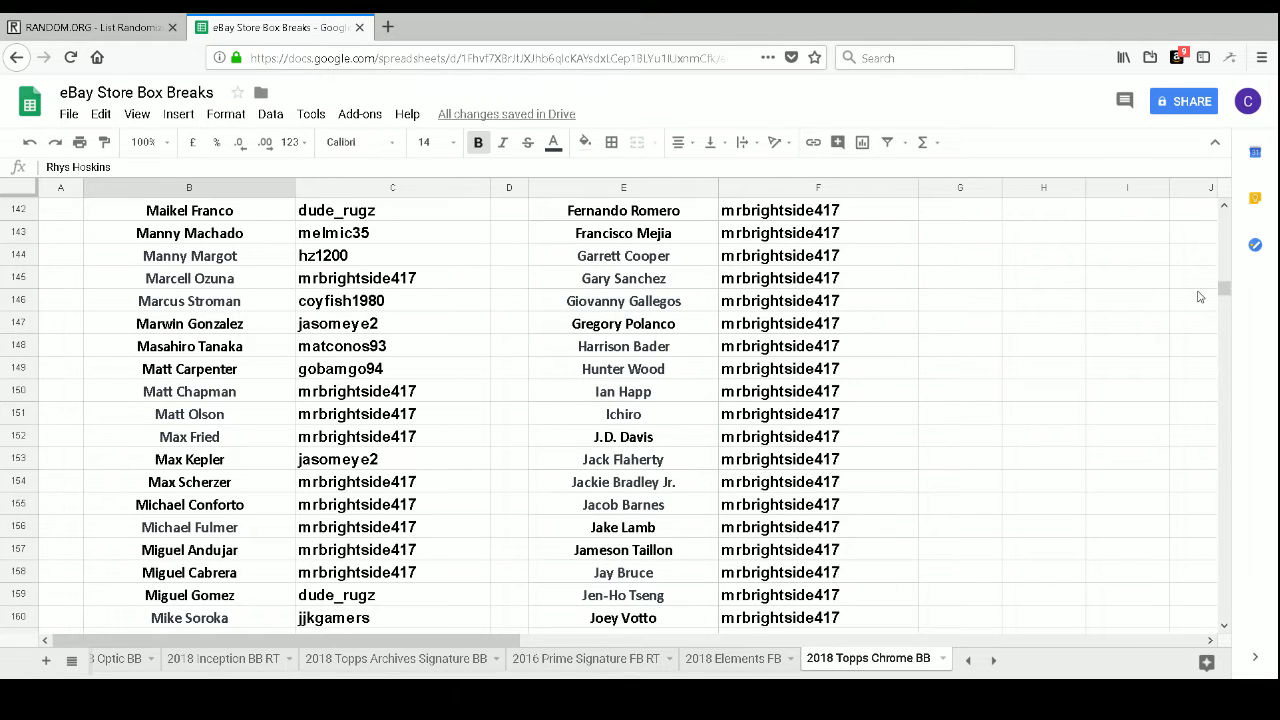
left_click_drag(1226, 288, 1230, 224)
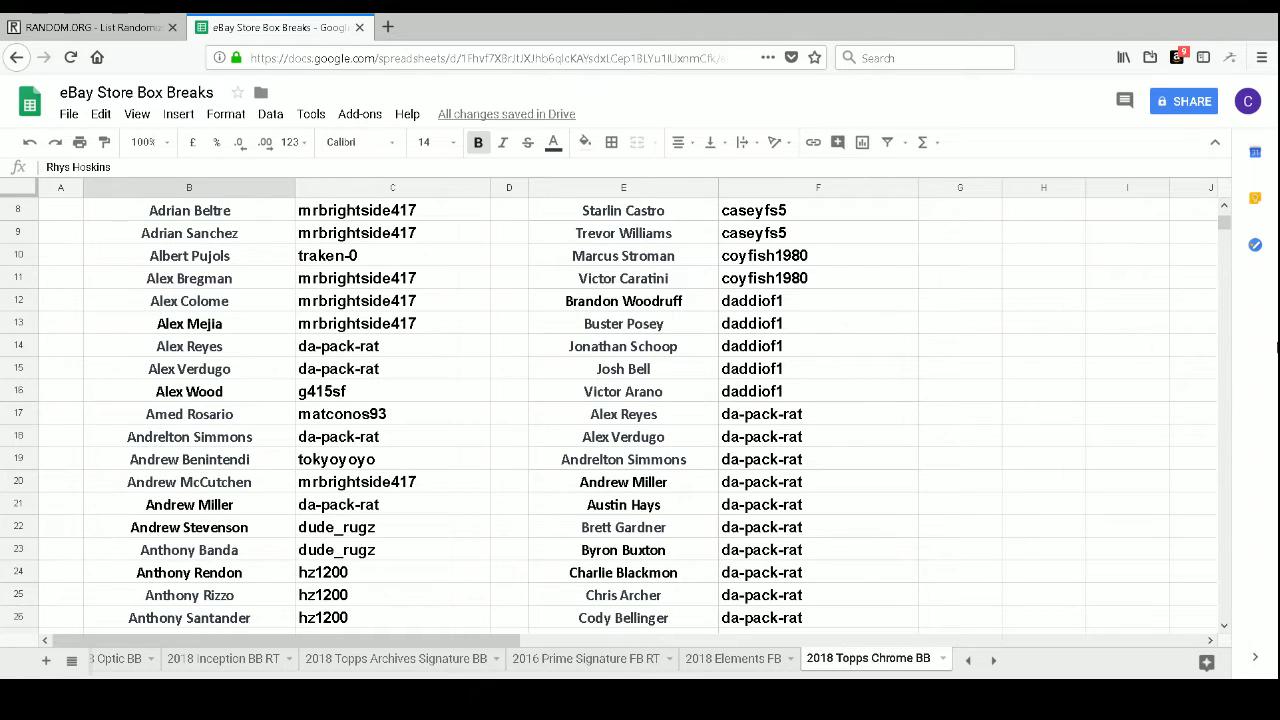
left_click_drag(1232, 232, 1208, 310)
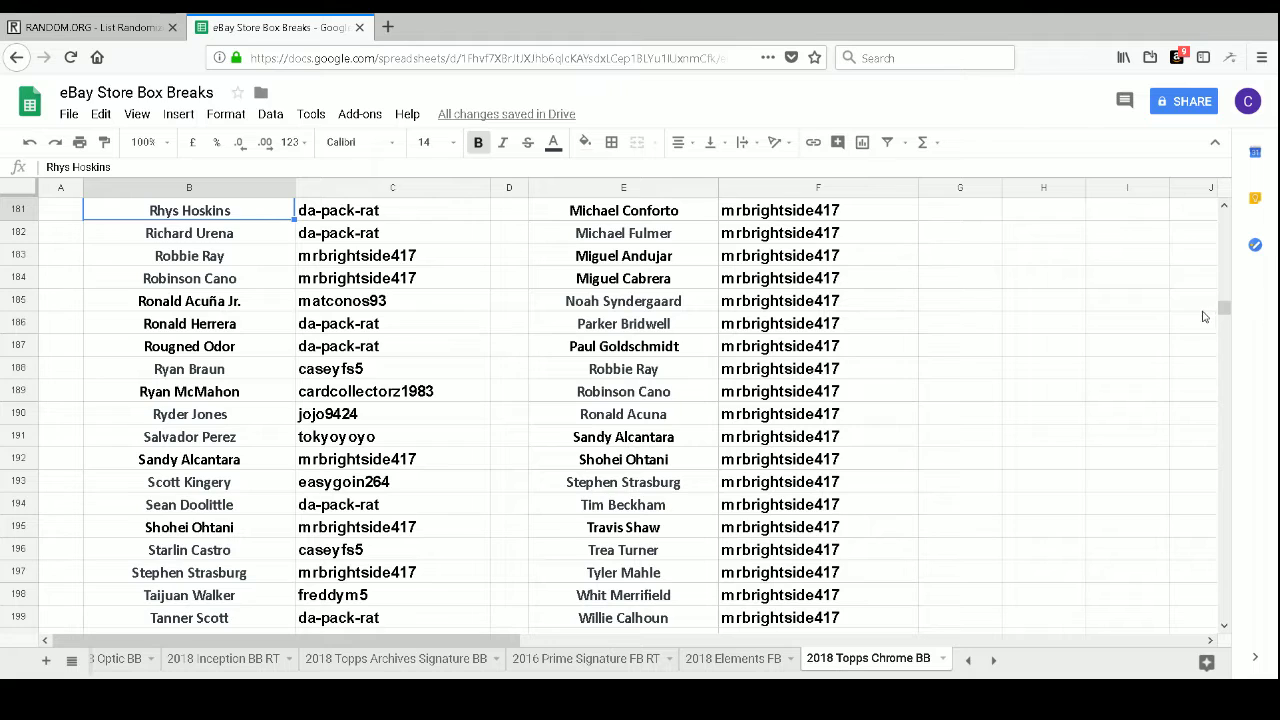
scroll(1222, 314, "up", 2)
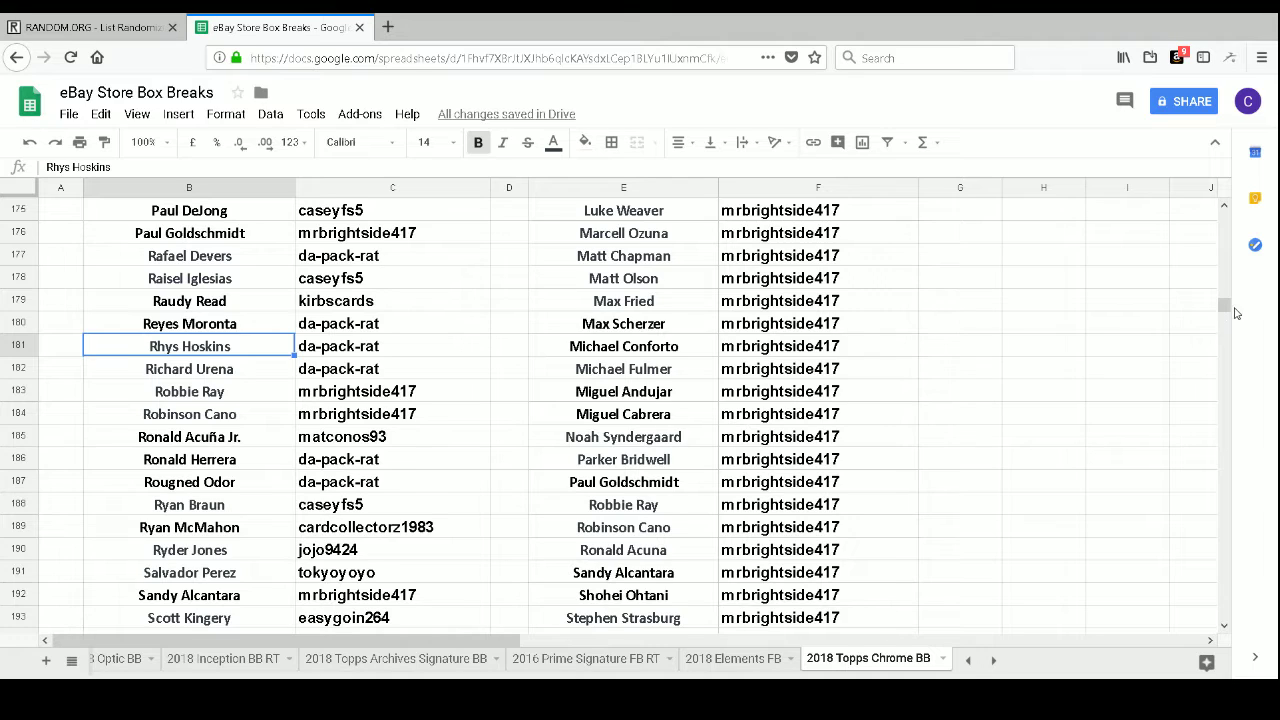
left_click_drag(1222, 314, 1229, 298)
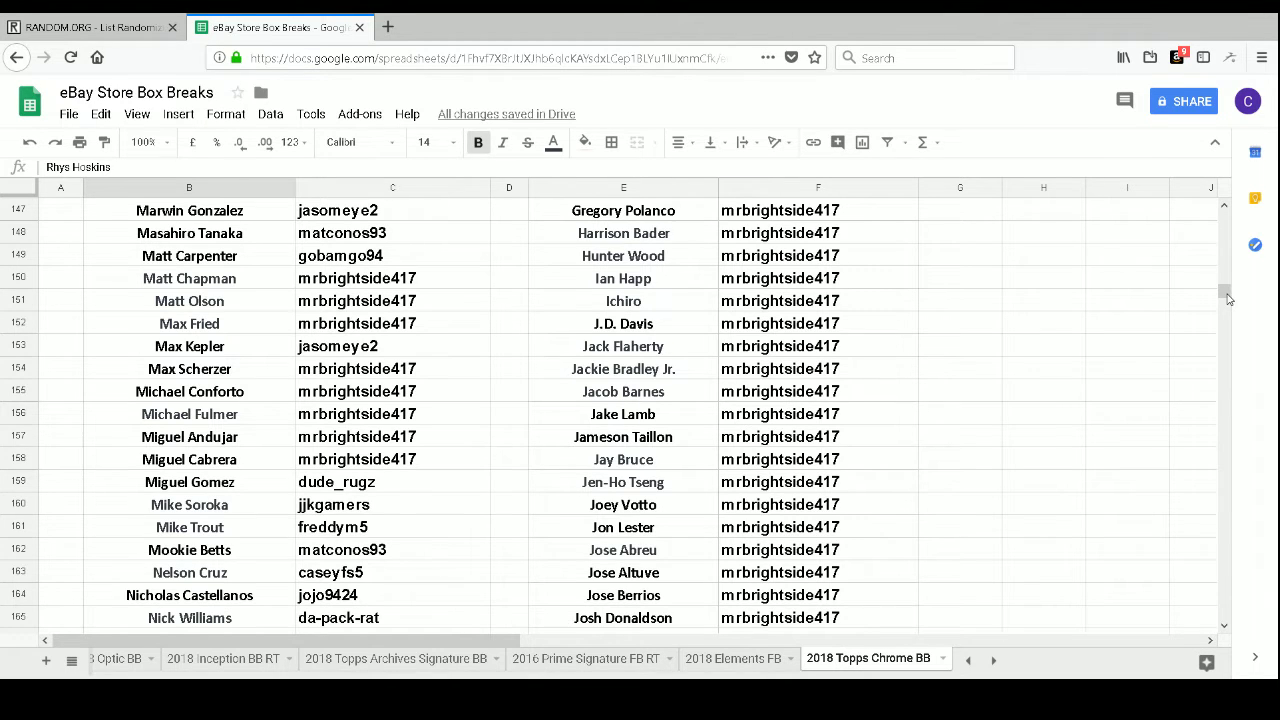
left_click_drag(1229, 298, 1215, 267)
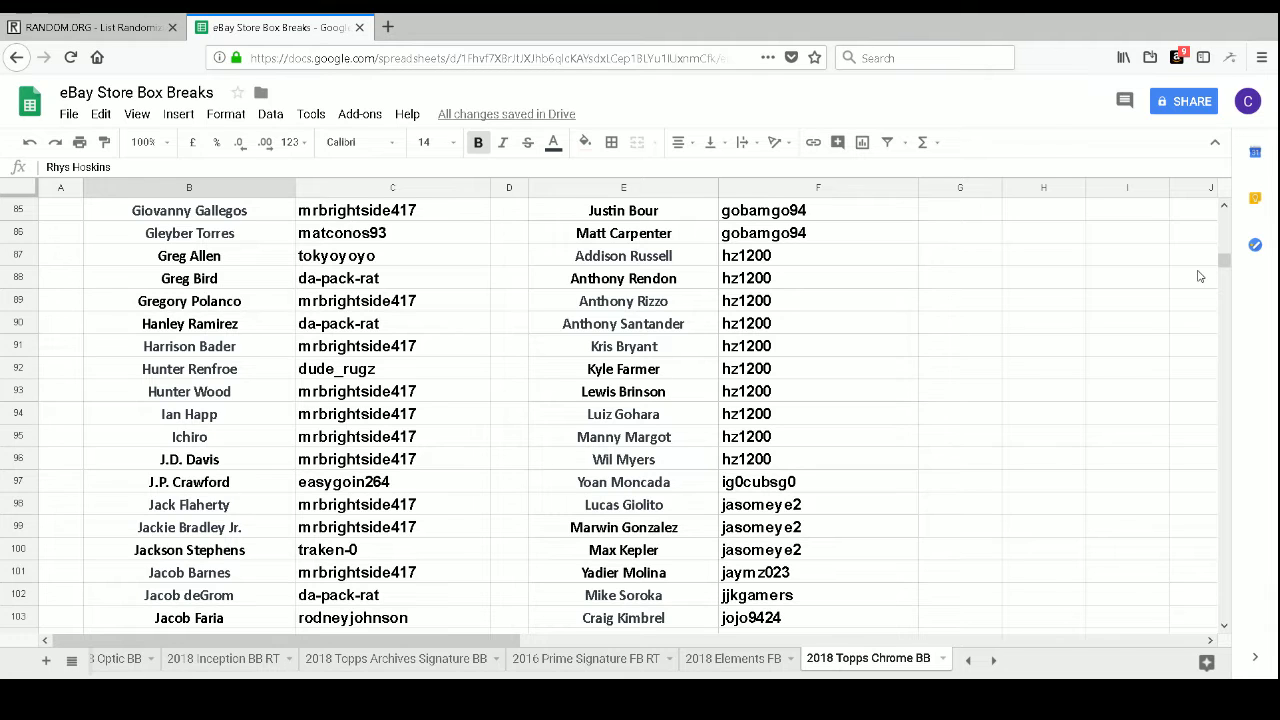
left_click_drag(1223, 264, 1222, 271)
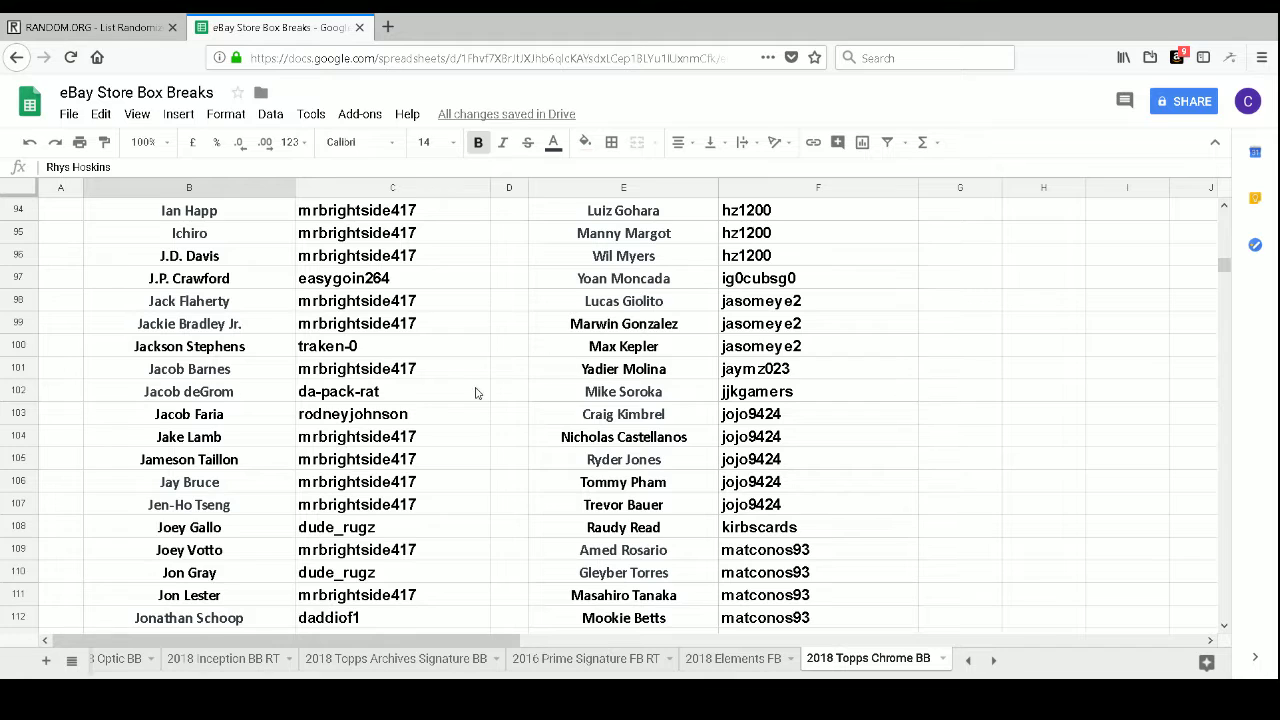
scroll(477, 393, "down", 1)
scroll(477, 393, "down", 1)
scroll(479, 394, "up", 1)
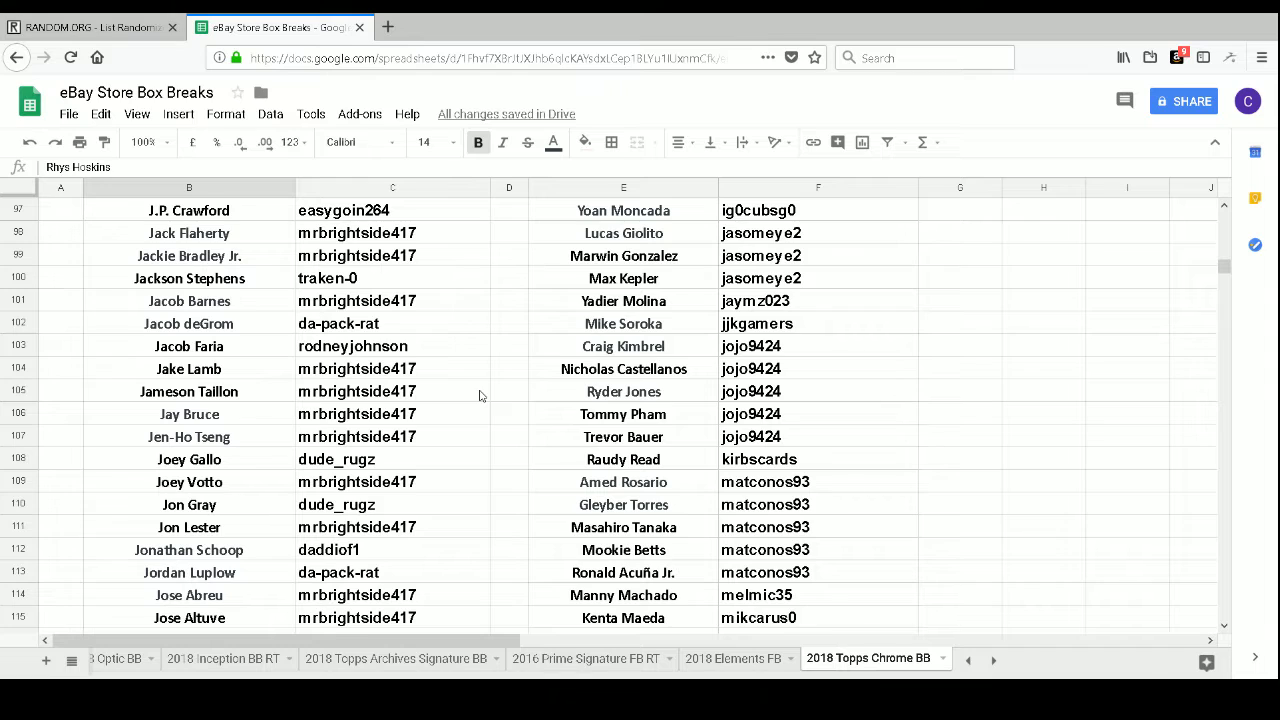
Step: Load the RANDOM.ORG home page by trimming the address to random.org
left_click(126, 29)
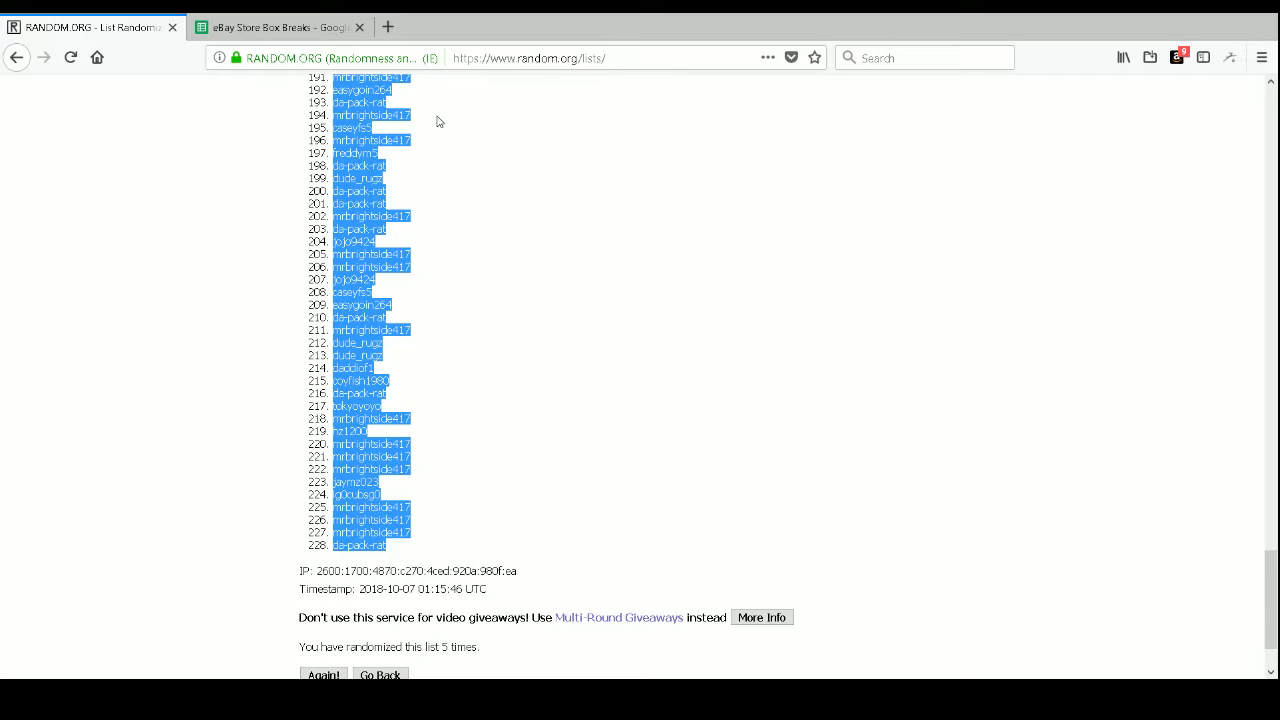
left_click(627, 62)
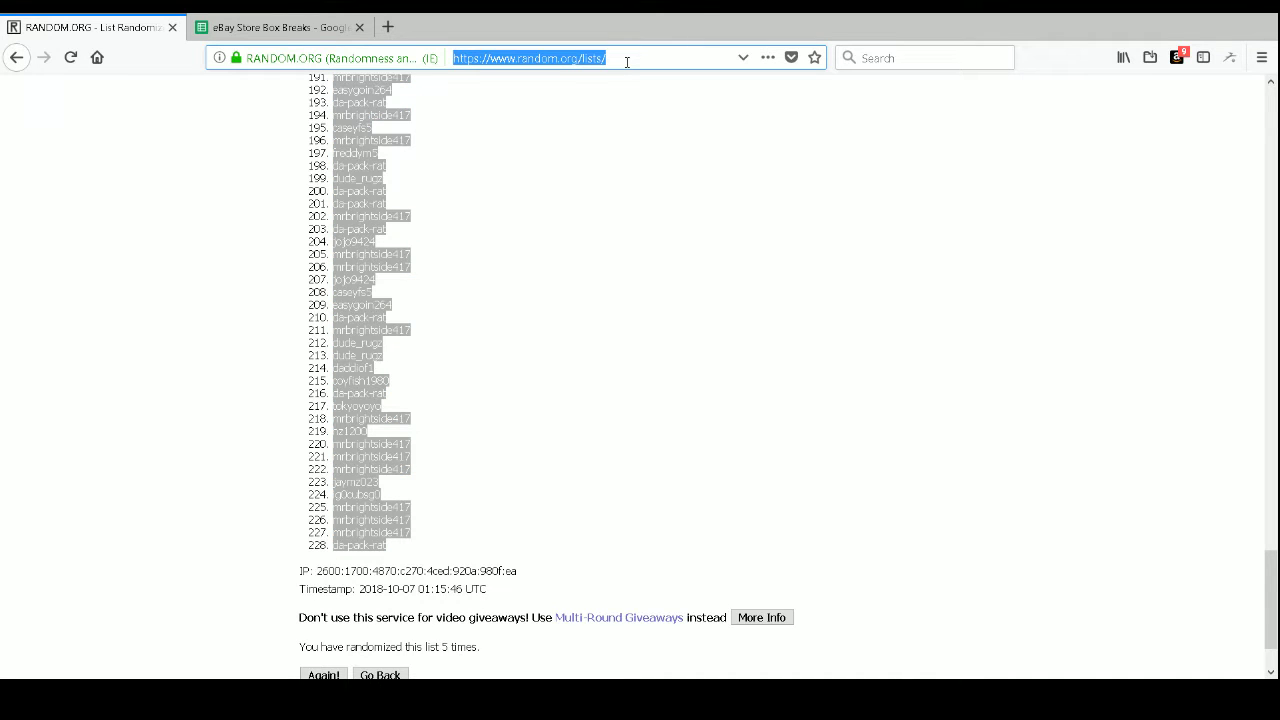
left_click(627, 62)
key("BackSpace")
key("BackSpace")
key("BackSpace")
key("BackSpace")
key("BackSpace")
key("BackSpace")
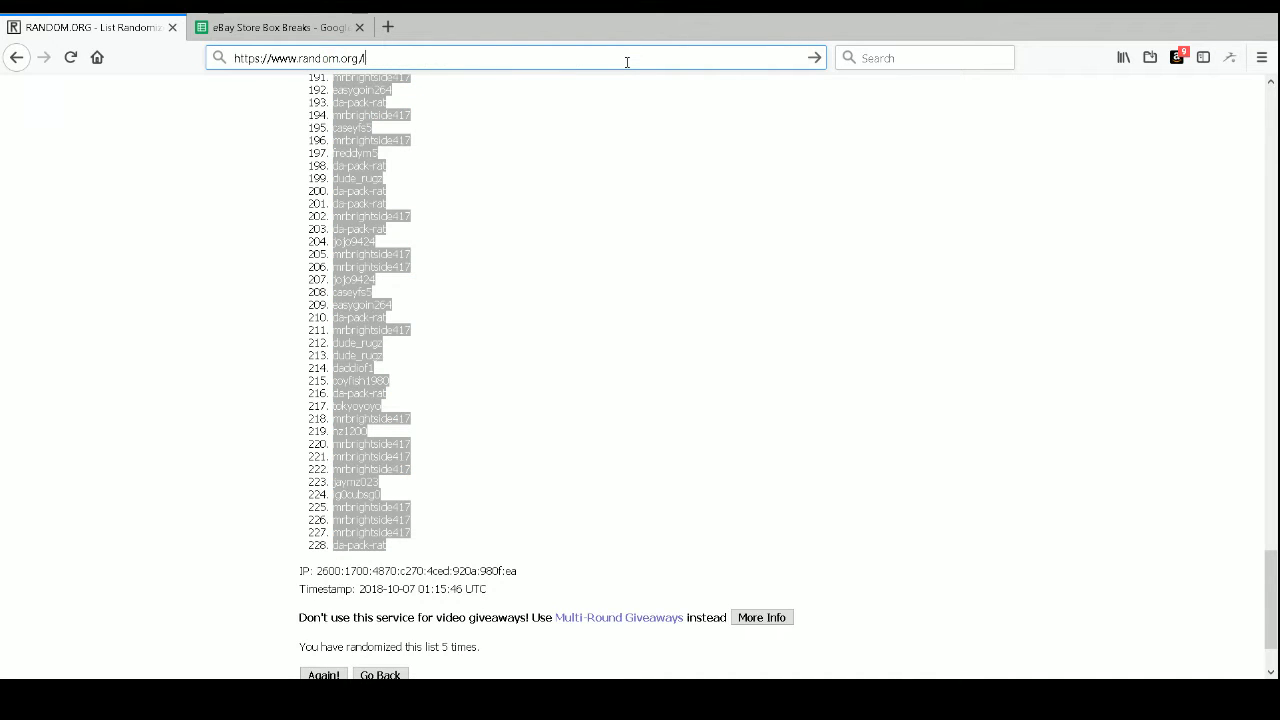
key("BackSpace")
key("Return")
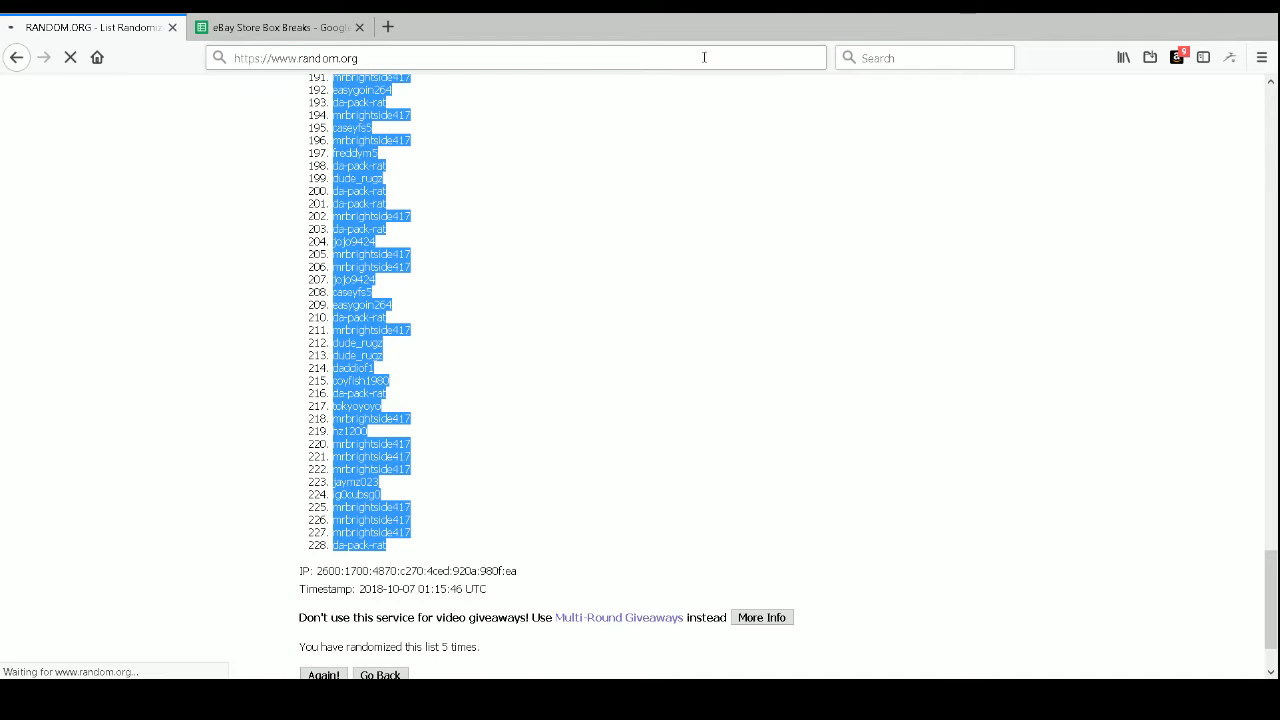
Step: Open the List Randomizer tool and ready its empty list box
scroll(183, 420, "down", 6)
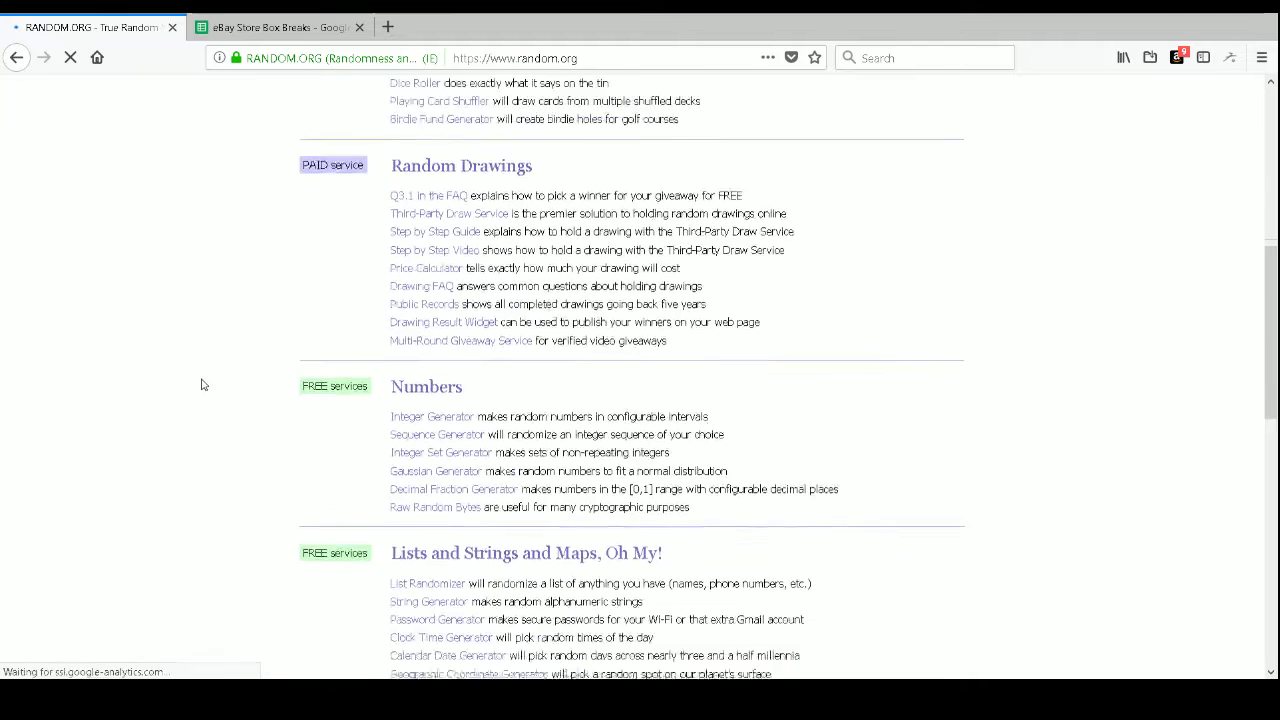
scroll(201, 385, "down", 1)
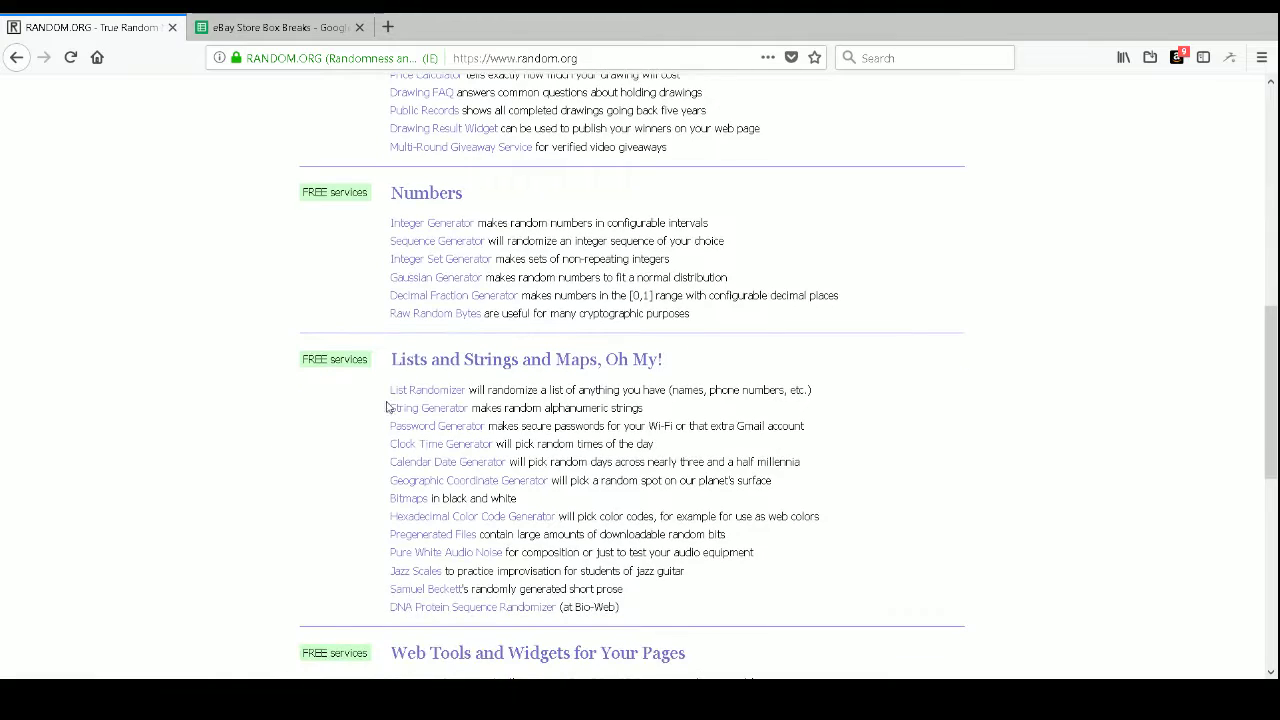
left_click(421, 393)
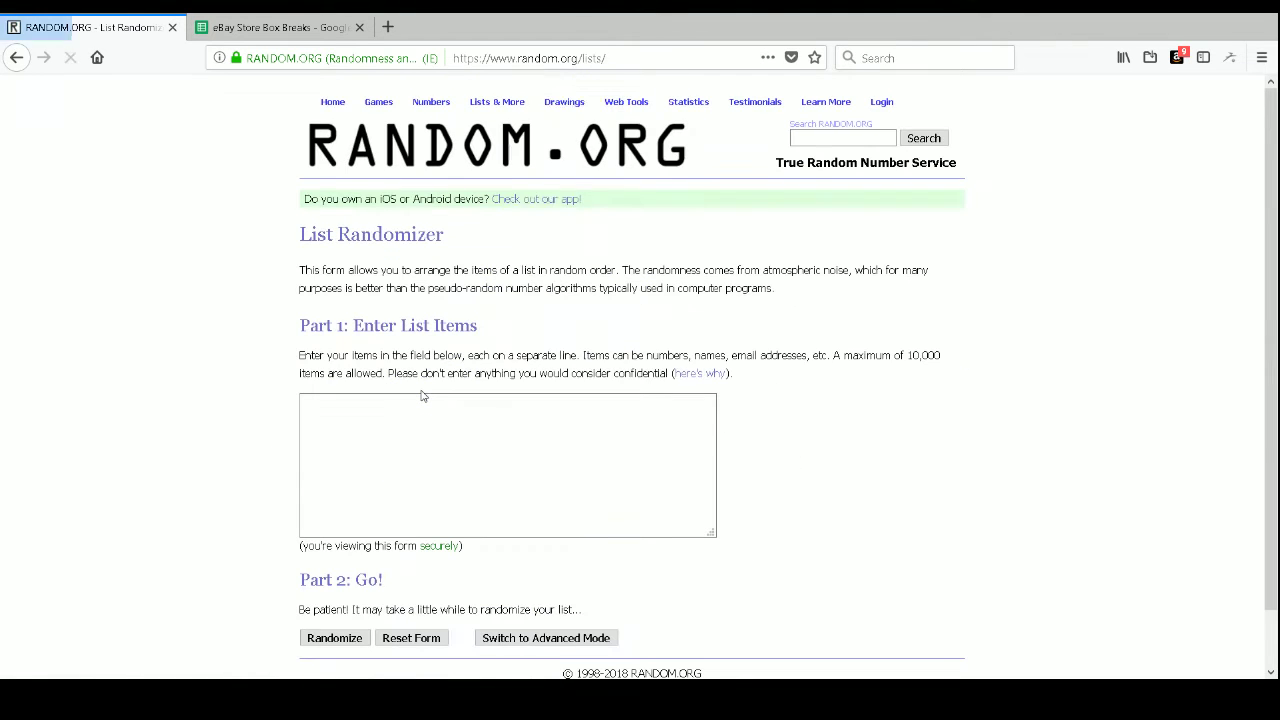
left_click(403, 408)
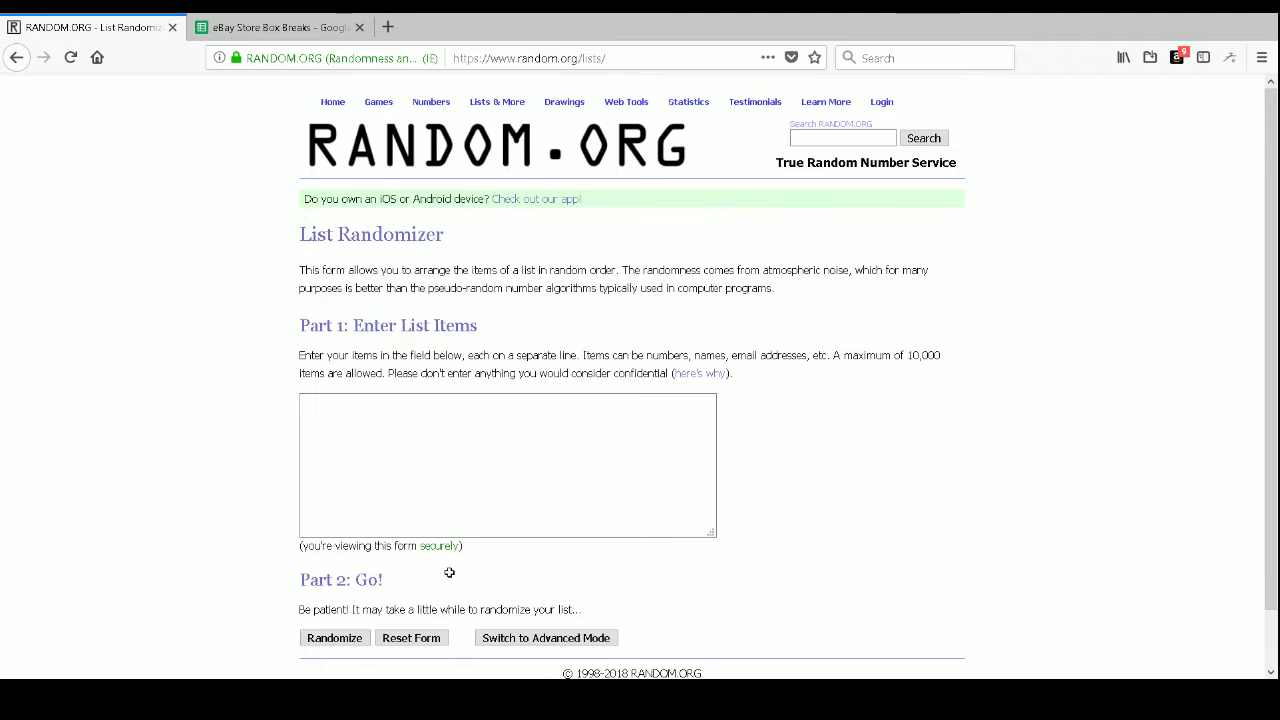
Step: Paste the buyer entries into the List Randomizer and shuffle them three times
left_click(409, 455)
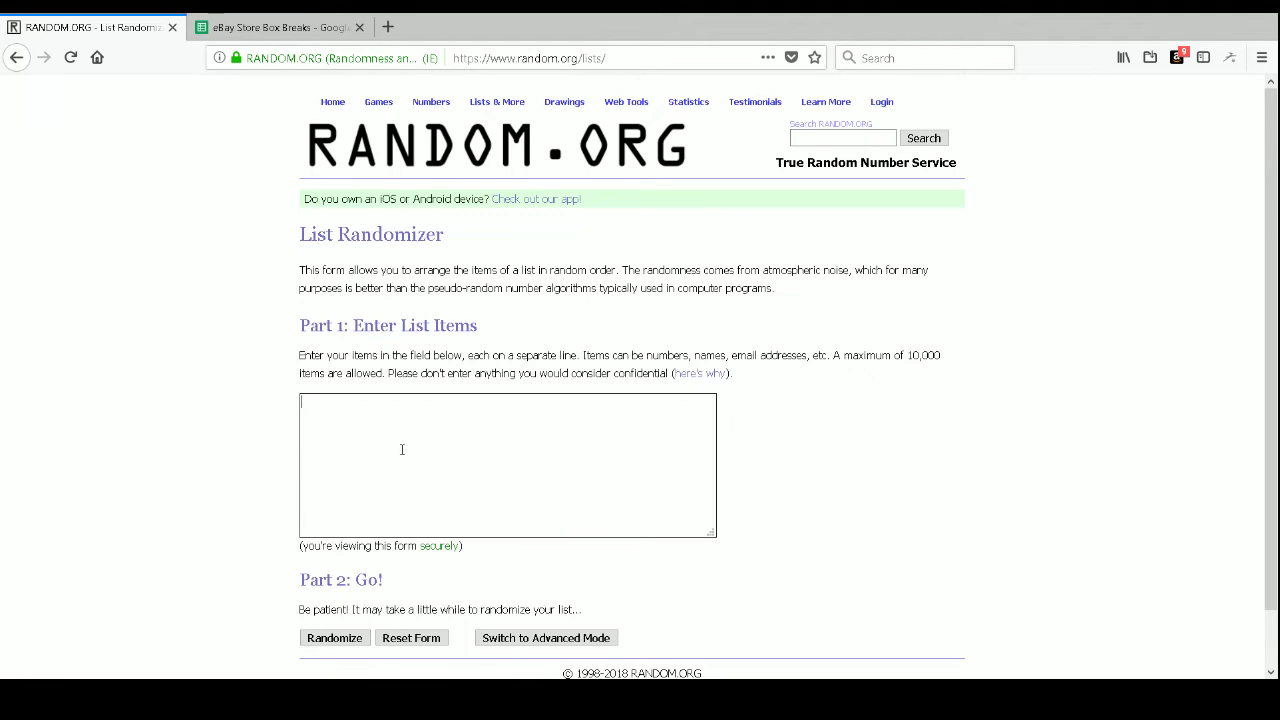
key("ctrl+v")
type("mrbrightside417")
scroll(150, 416, "down", 2)
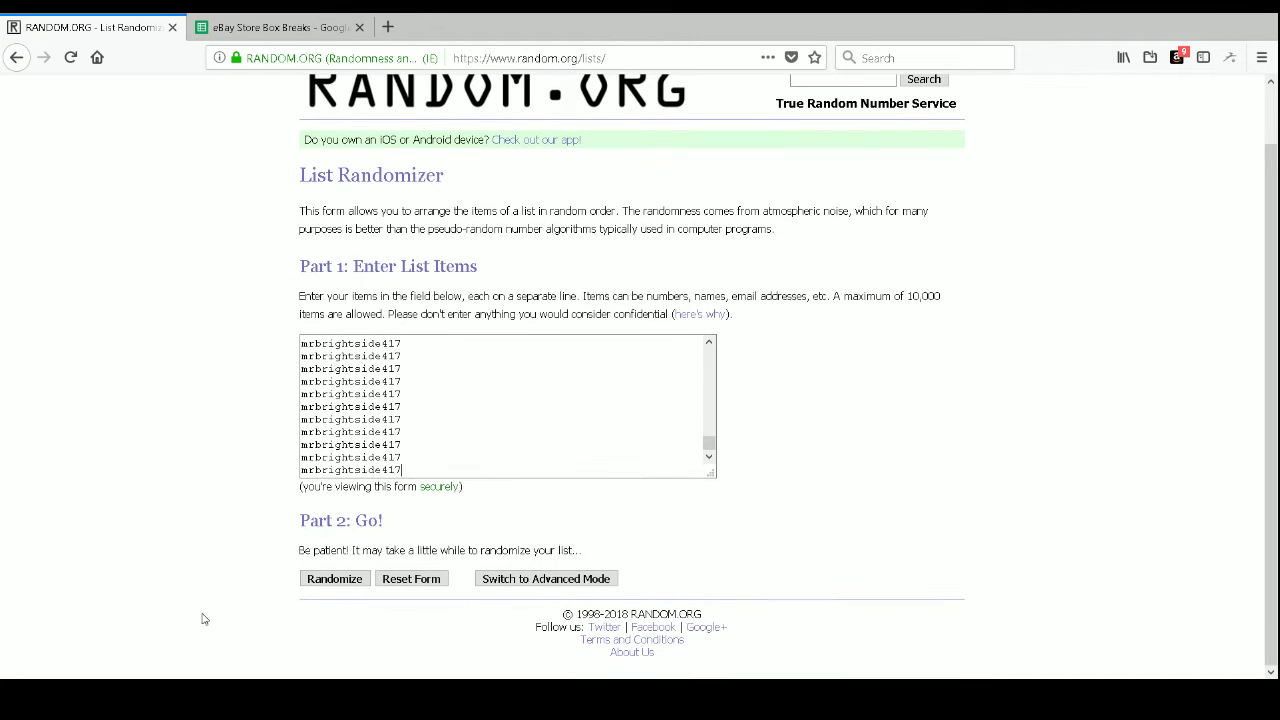
left_click(340, 580)
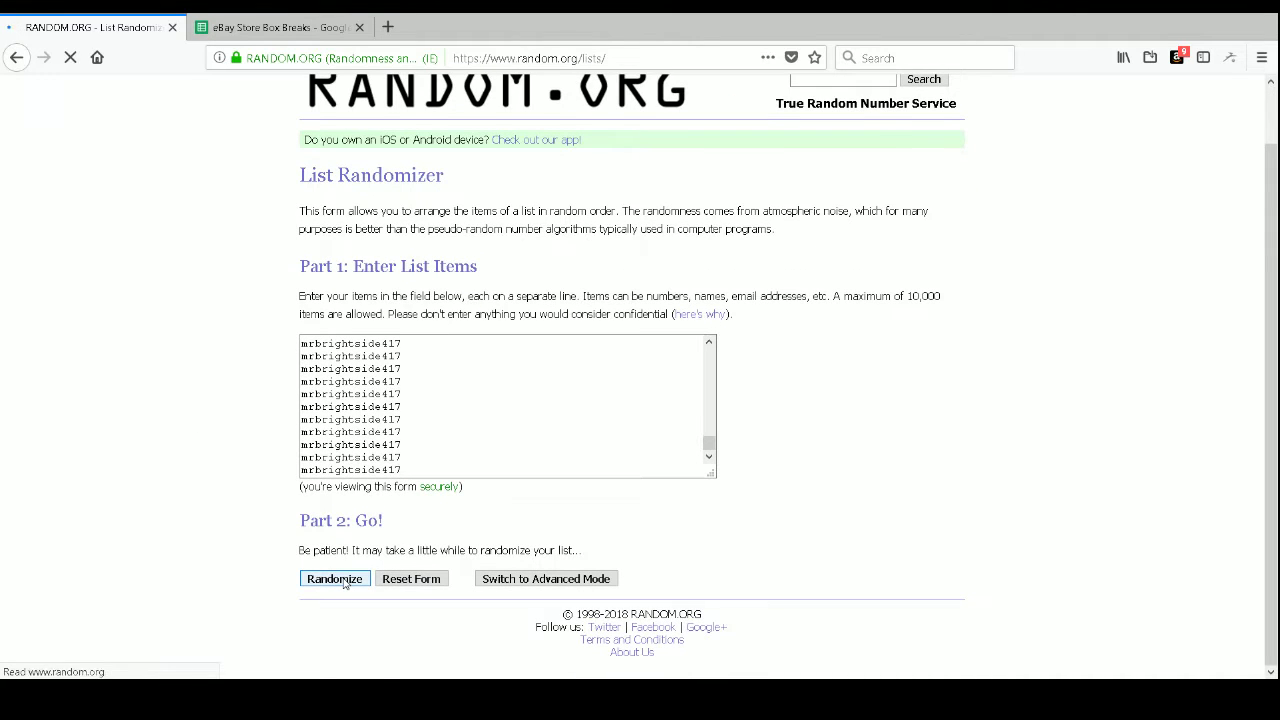
scroll(349, 644, "down", 20)
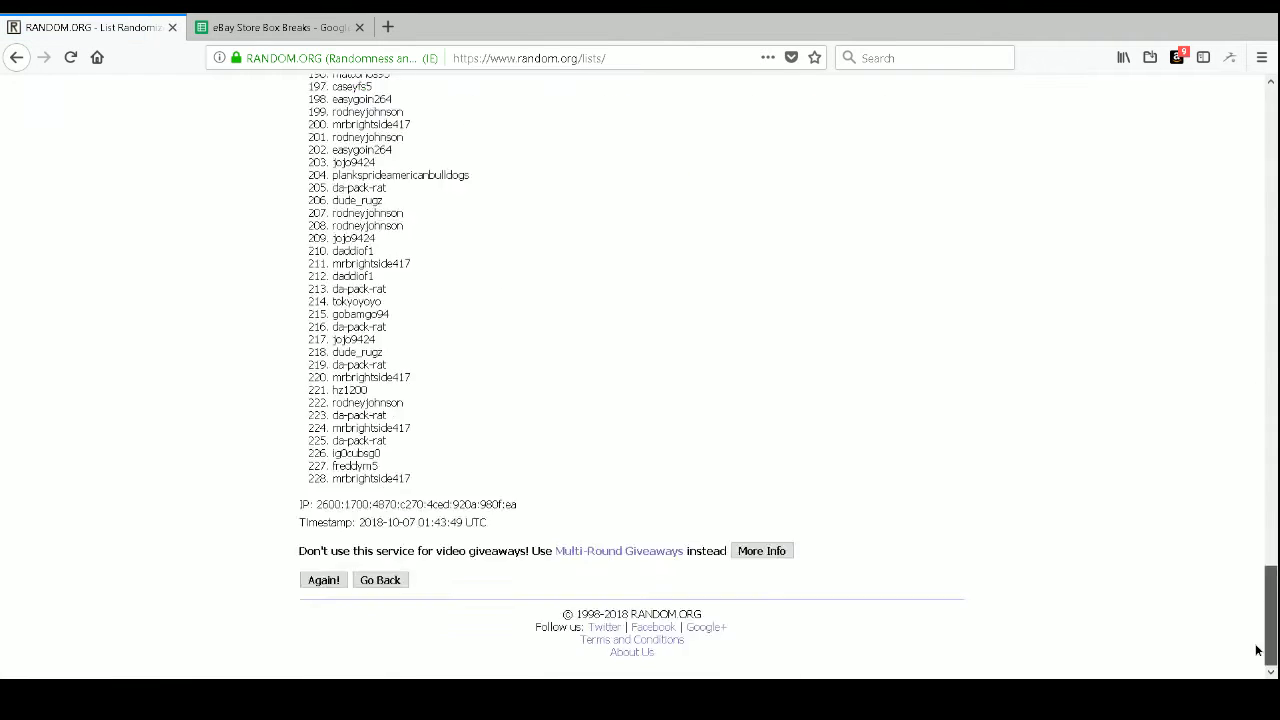
left_click(322, 580)
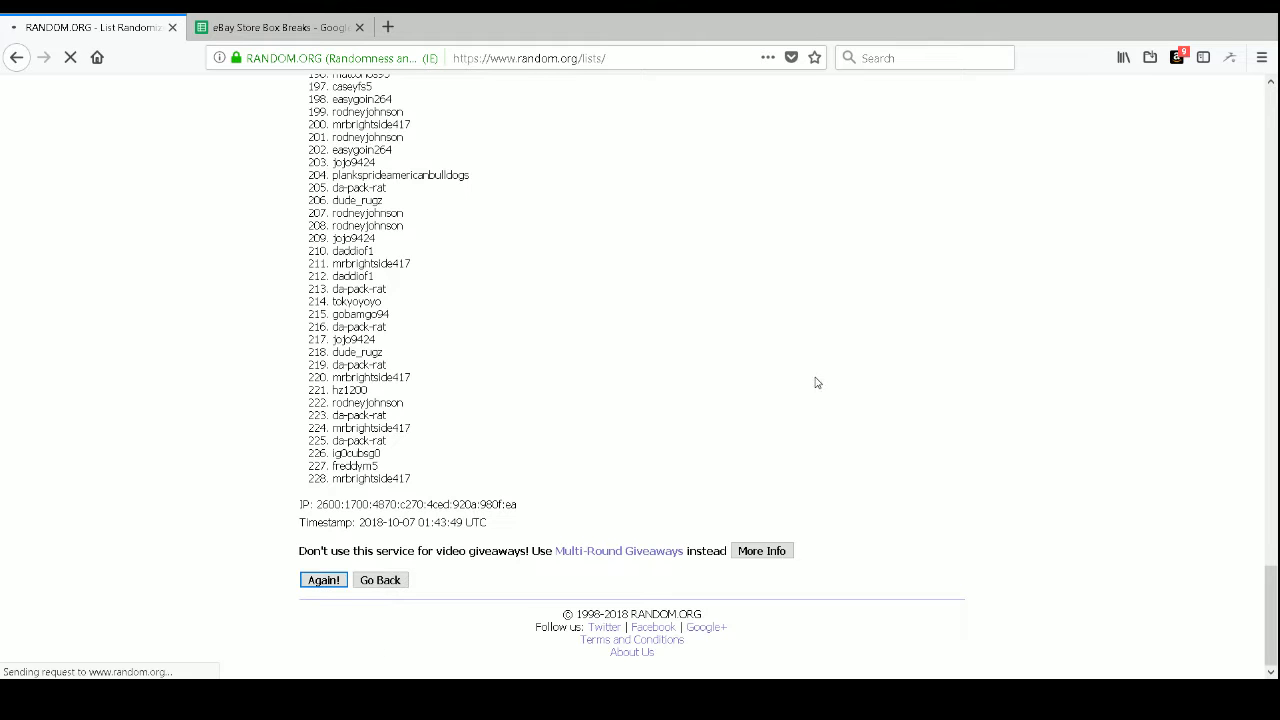
left_click_drag(1271, 125, 1270, 635)
left_click(320, 579)
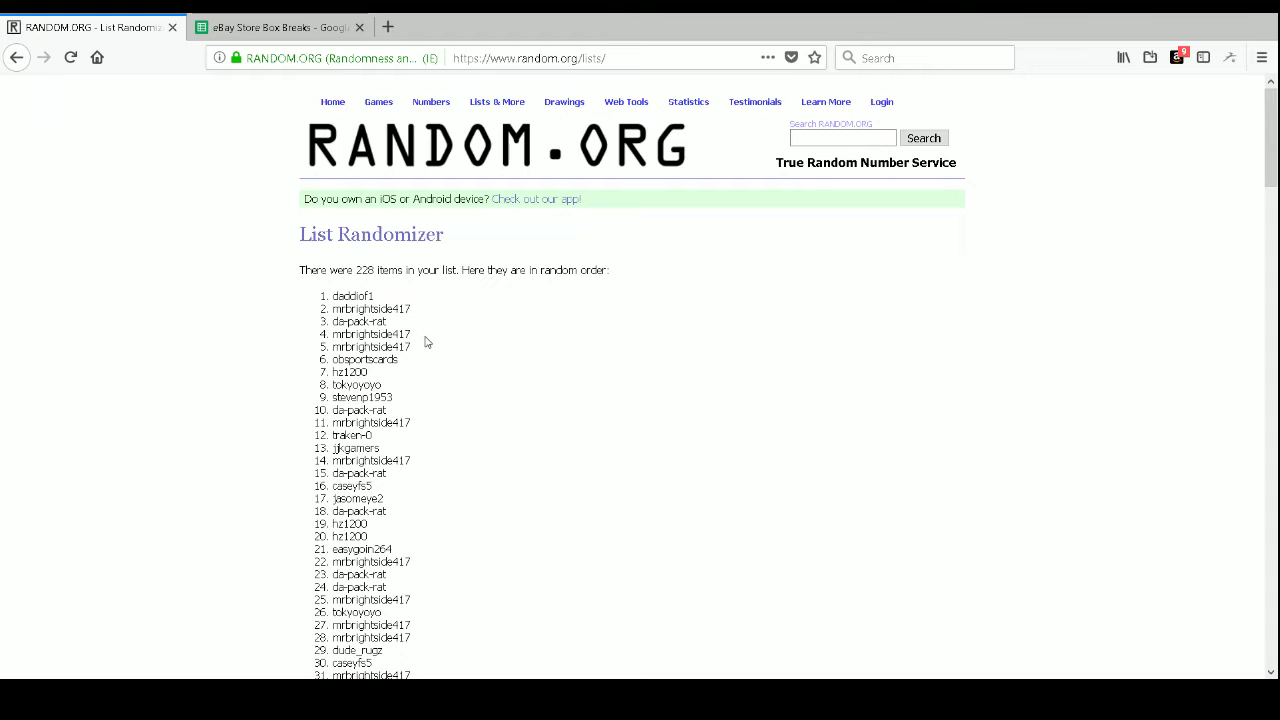
Step: Scroll through the 2018 Topps Chrome BB sheet reviewing the player–buyer pairs and buyer-sorted copy
left_click(295, 30)
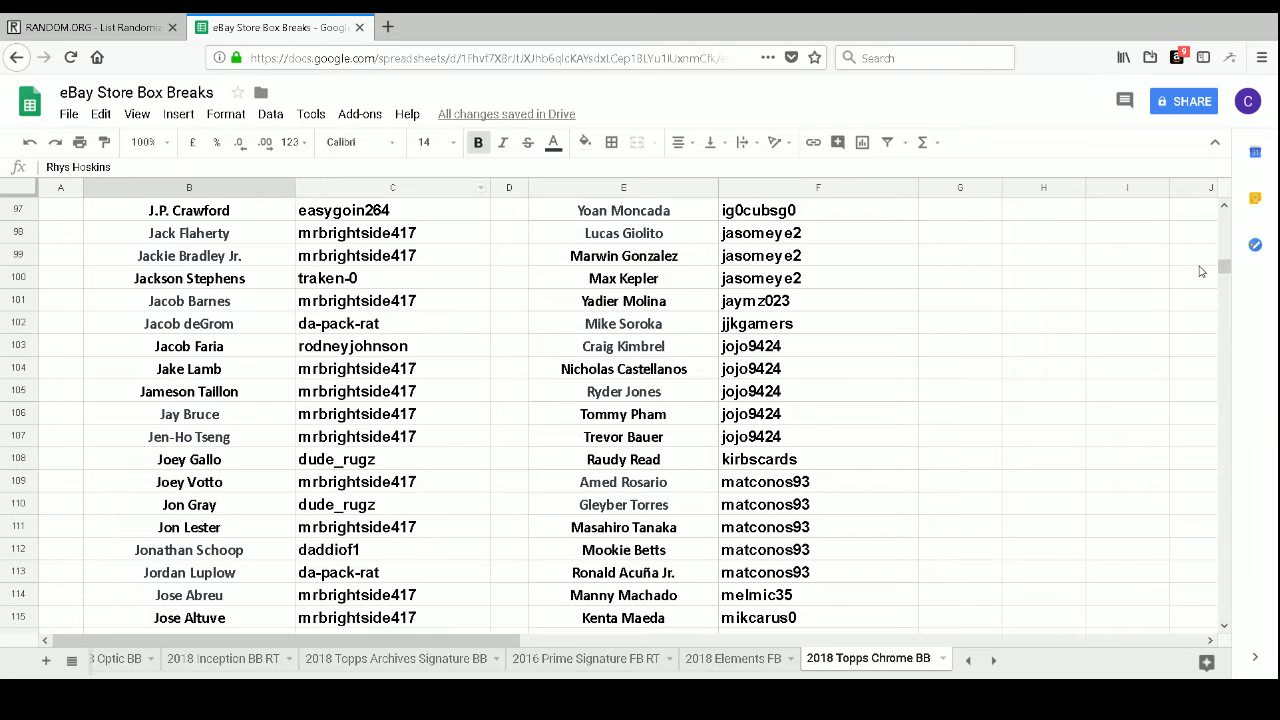
left_click_drag(1224, 267, 1224, 283)
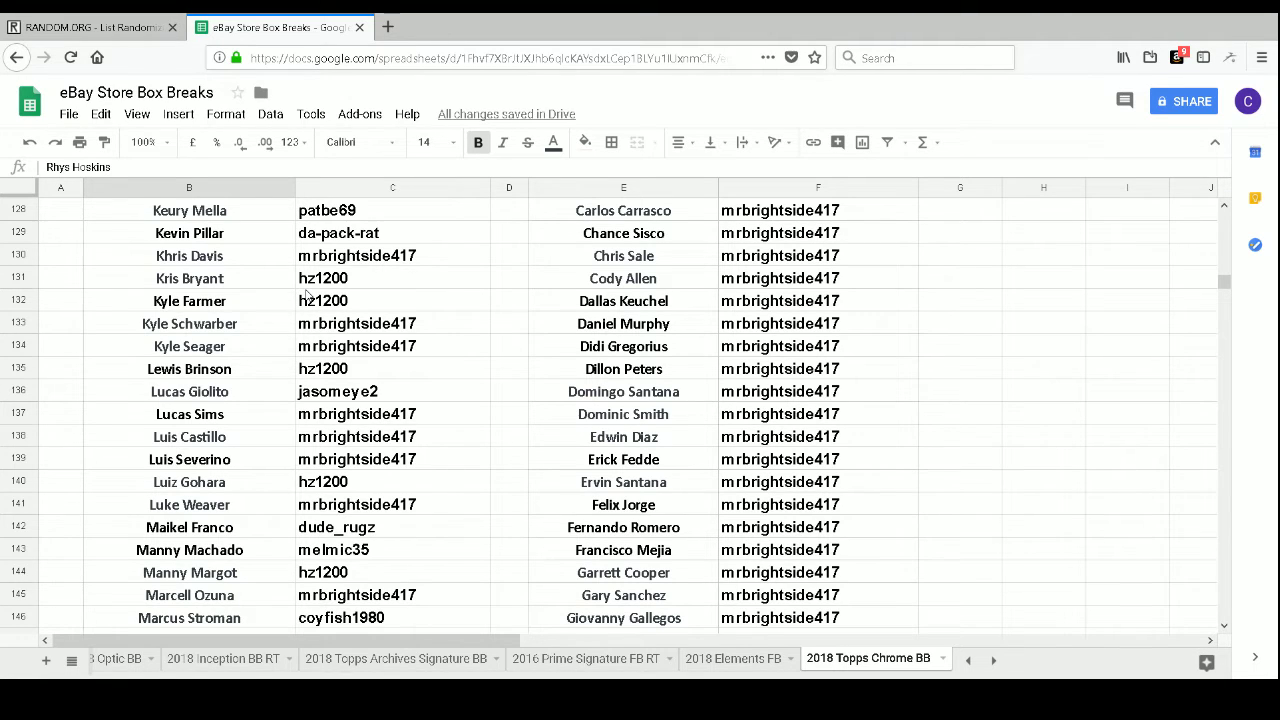
scroll(308, 293, "up", 15)
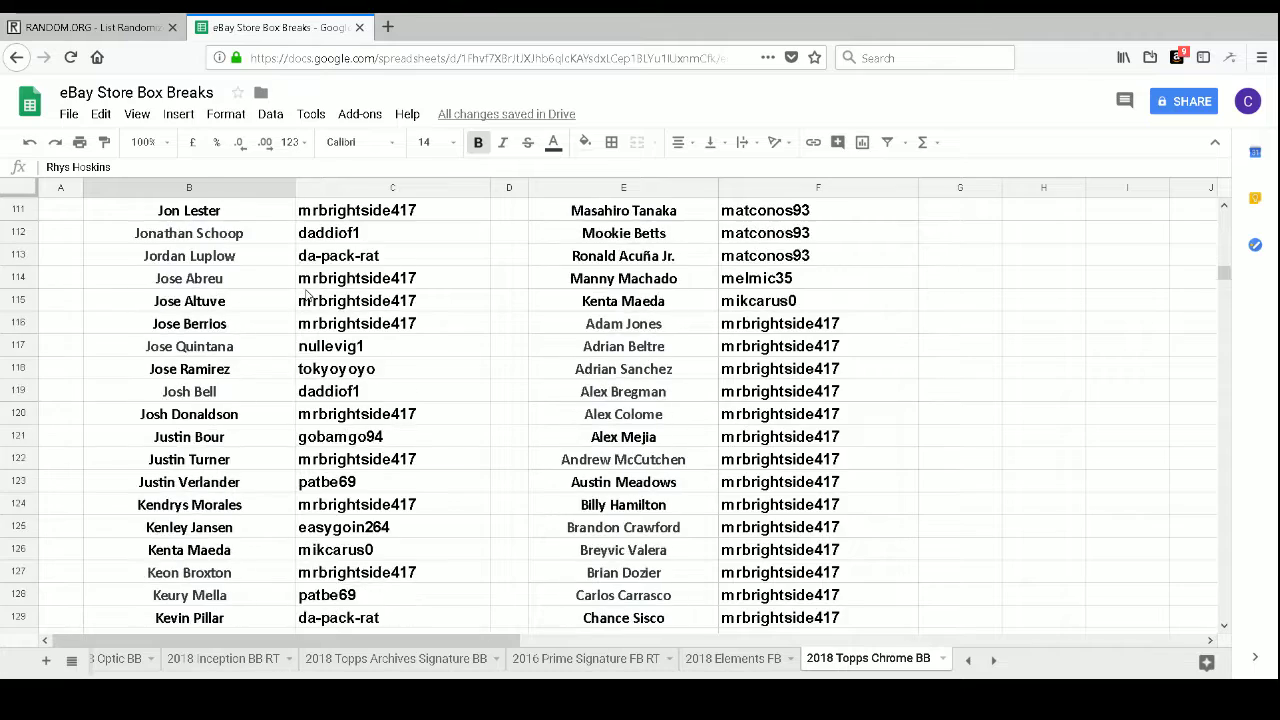
scroll(308, 293, "up", 5)
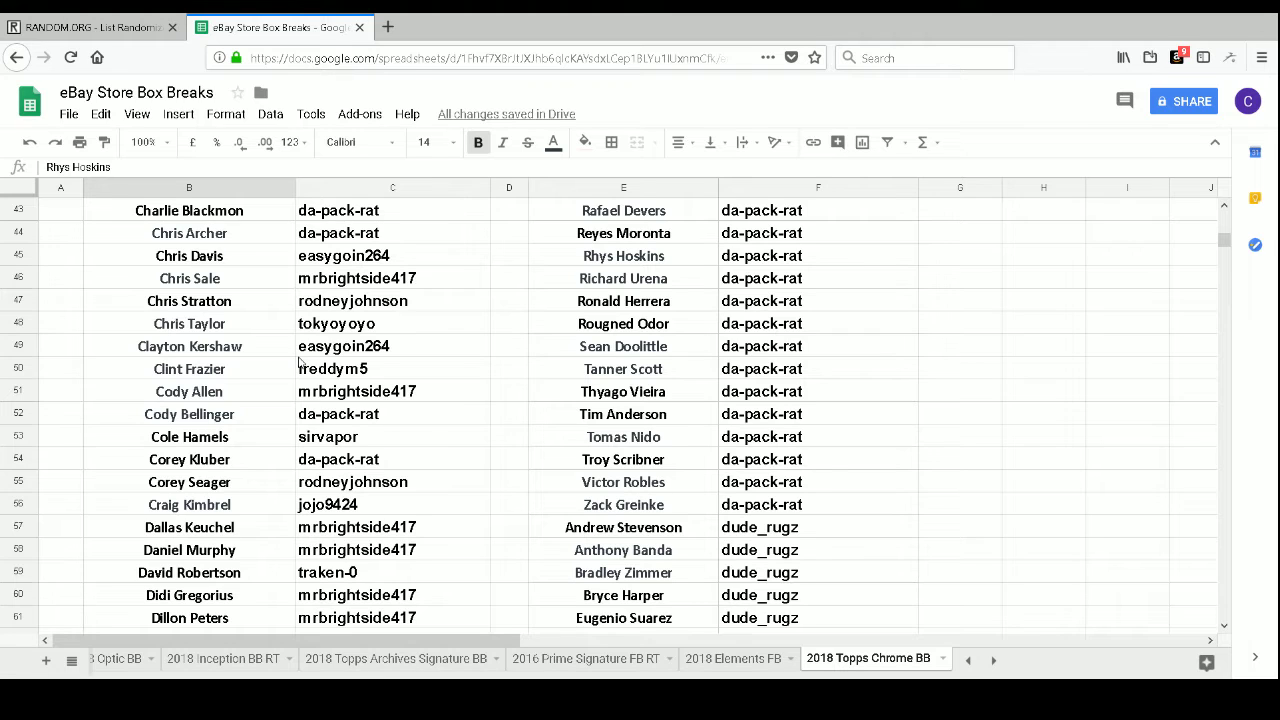
scroll(297, 364, "down", 2)
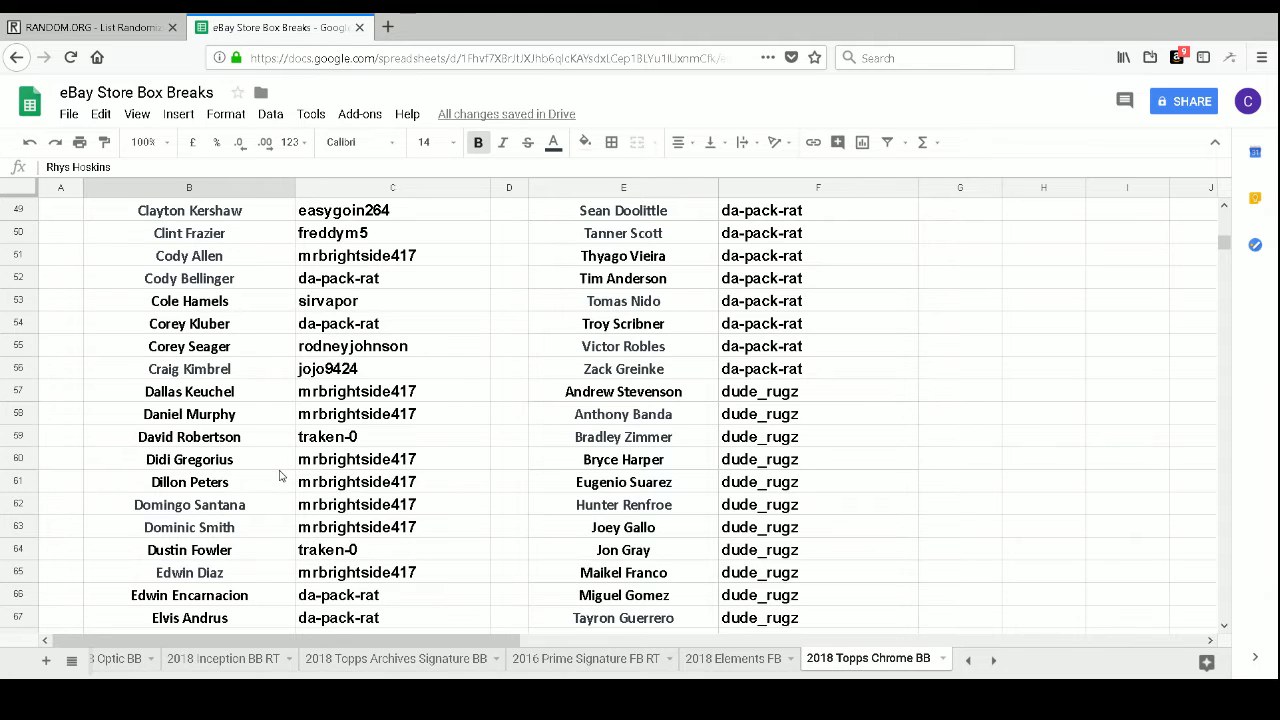
scroll(280, 476, "up", 3)
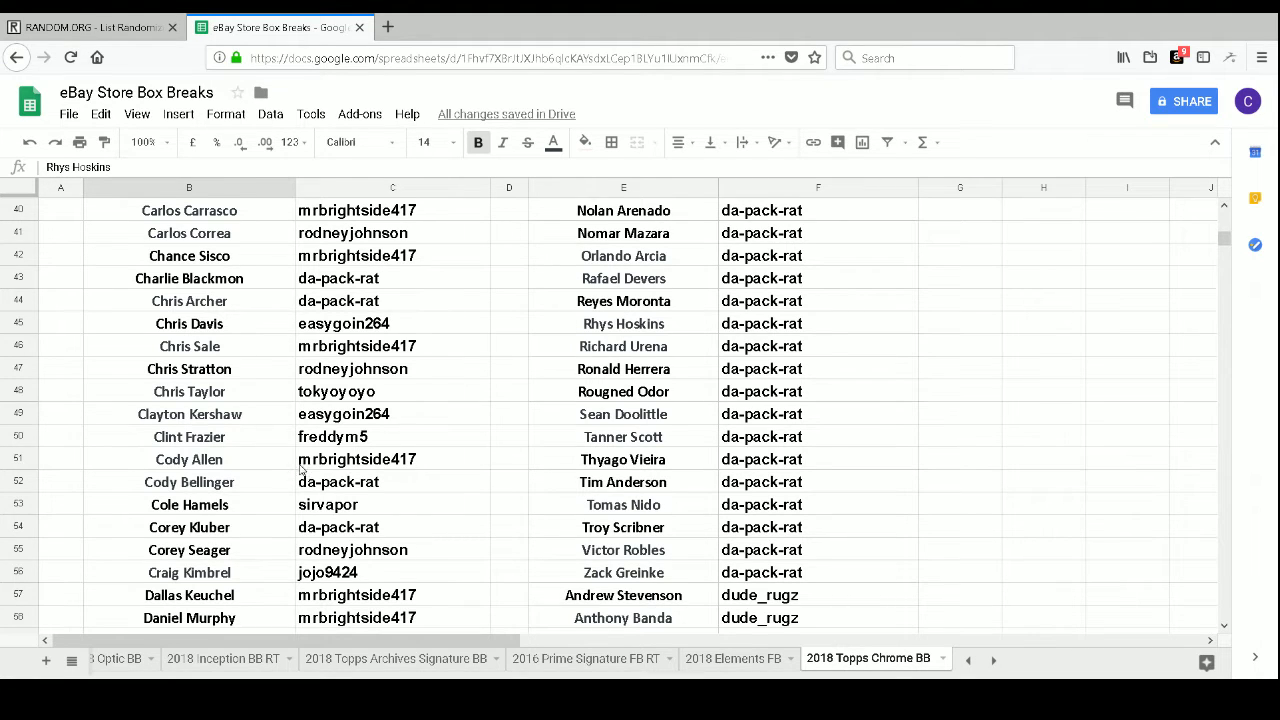
scroll(300, 470, "down", 20)
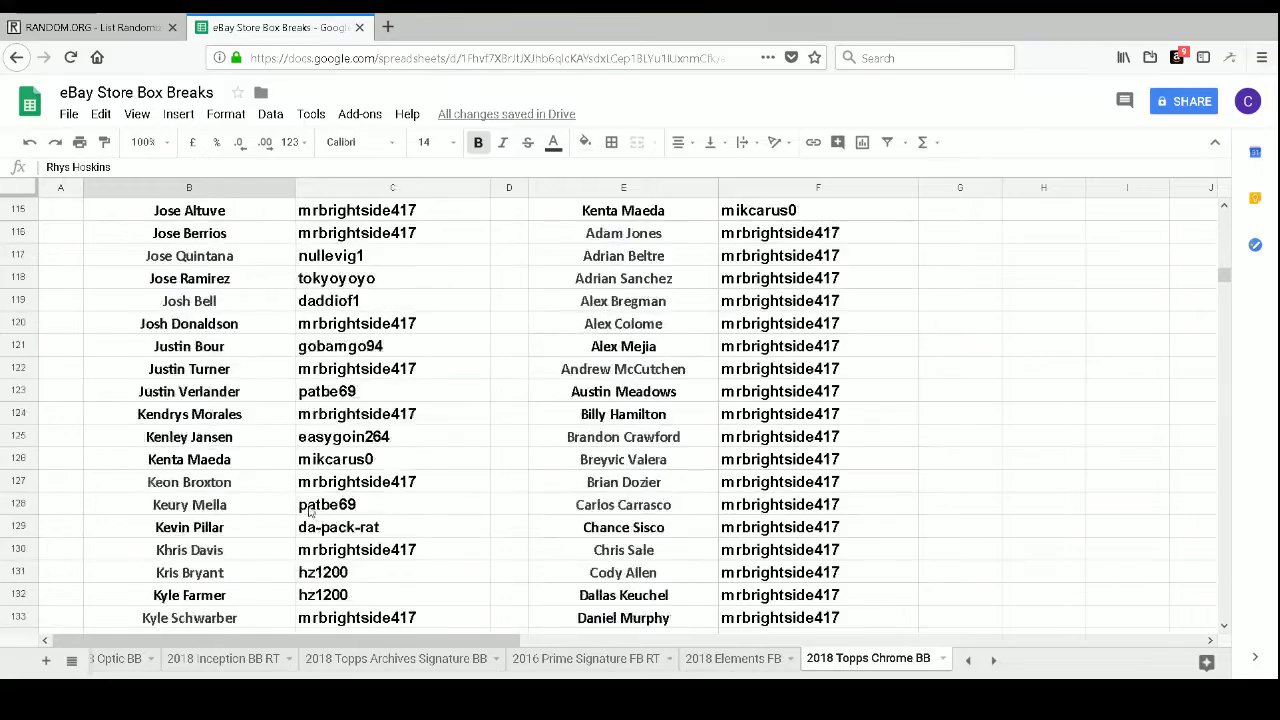
scroll(310, 510, "down", 4)
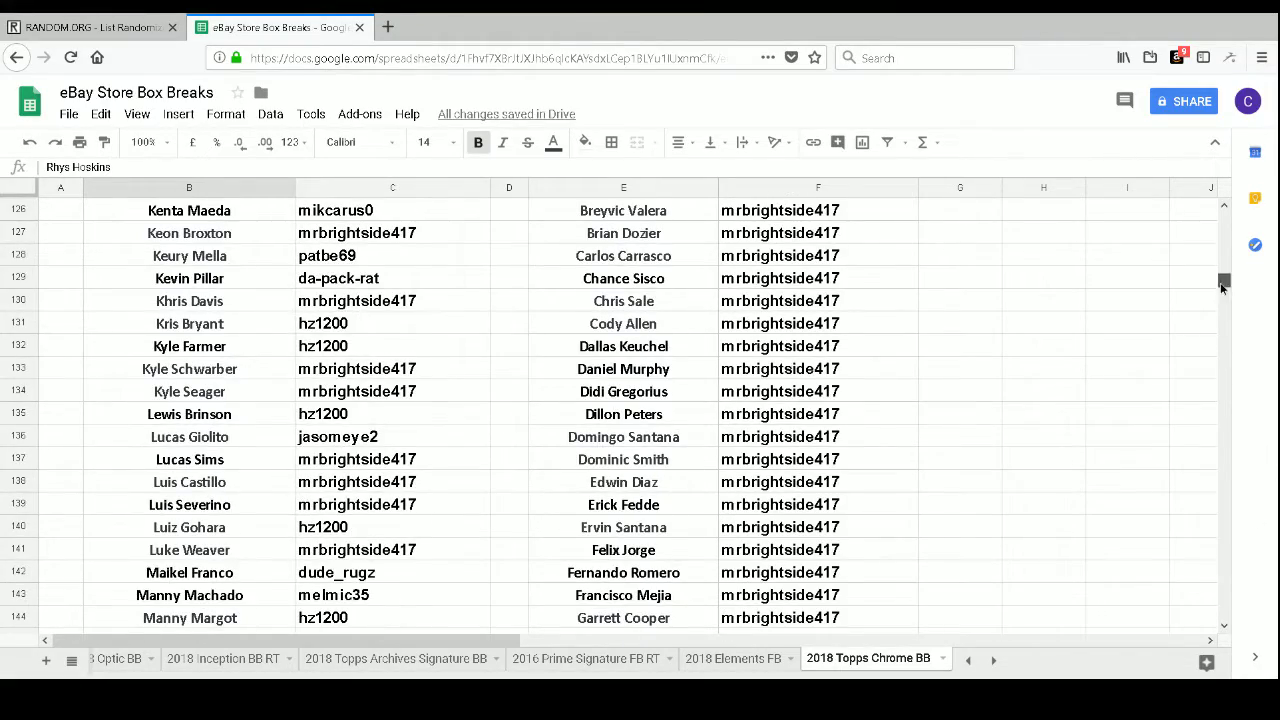
left_click_drag(1222, 285, 1224, 314)
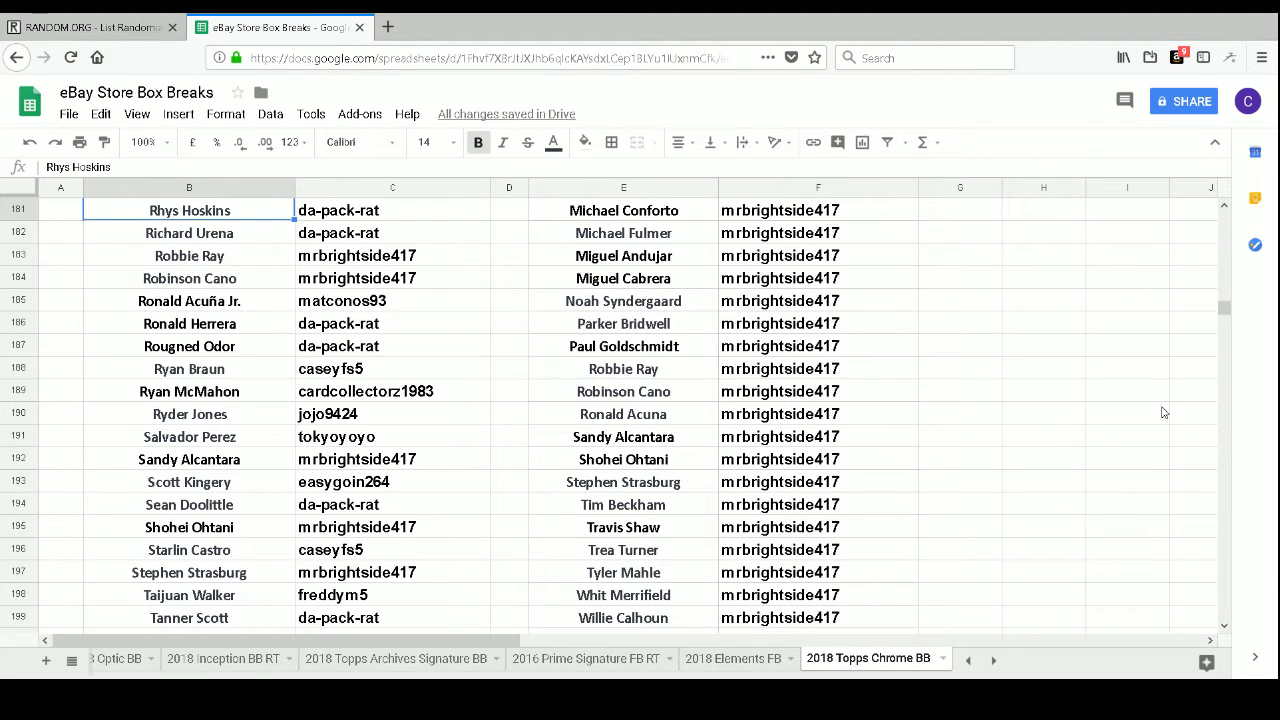
left_click_drag(1224, 310, 1224, 251)
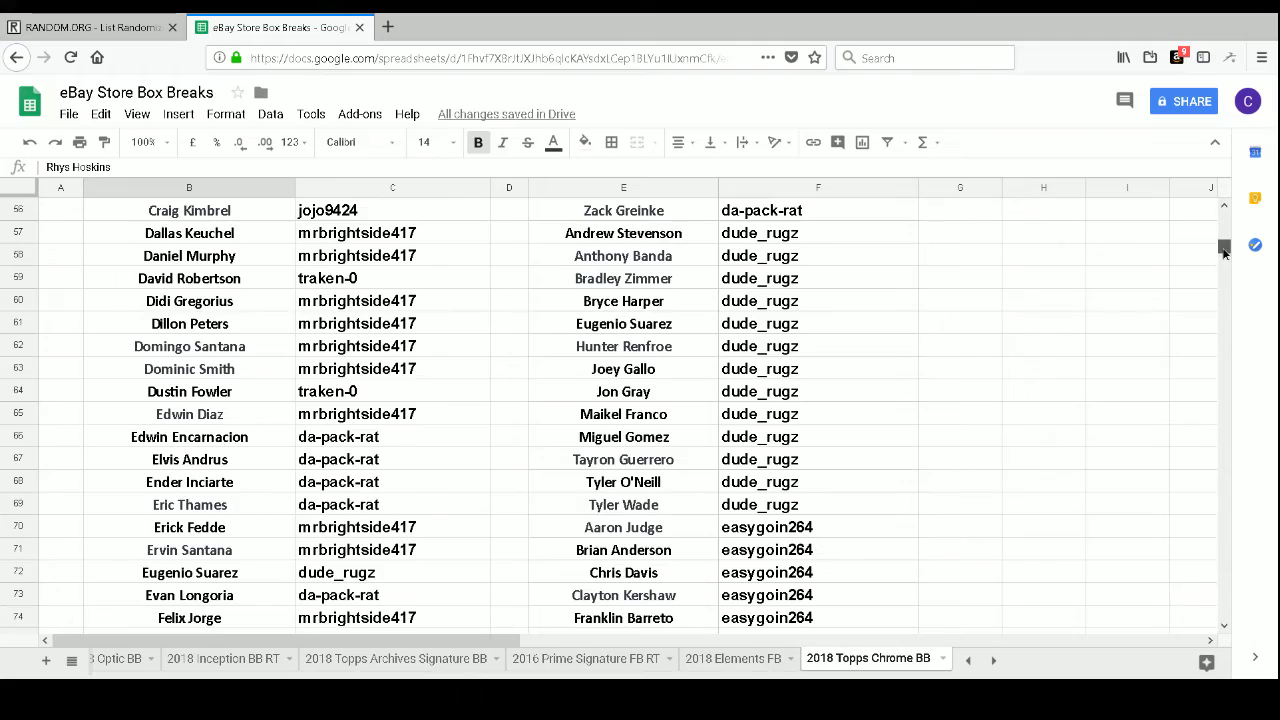
left_click_drag(1224, 252, 1215, 322)
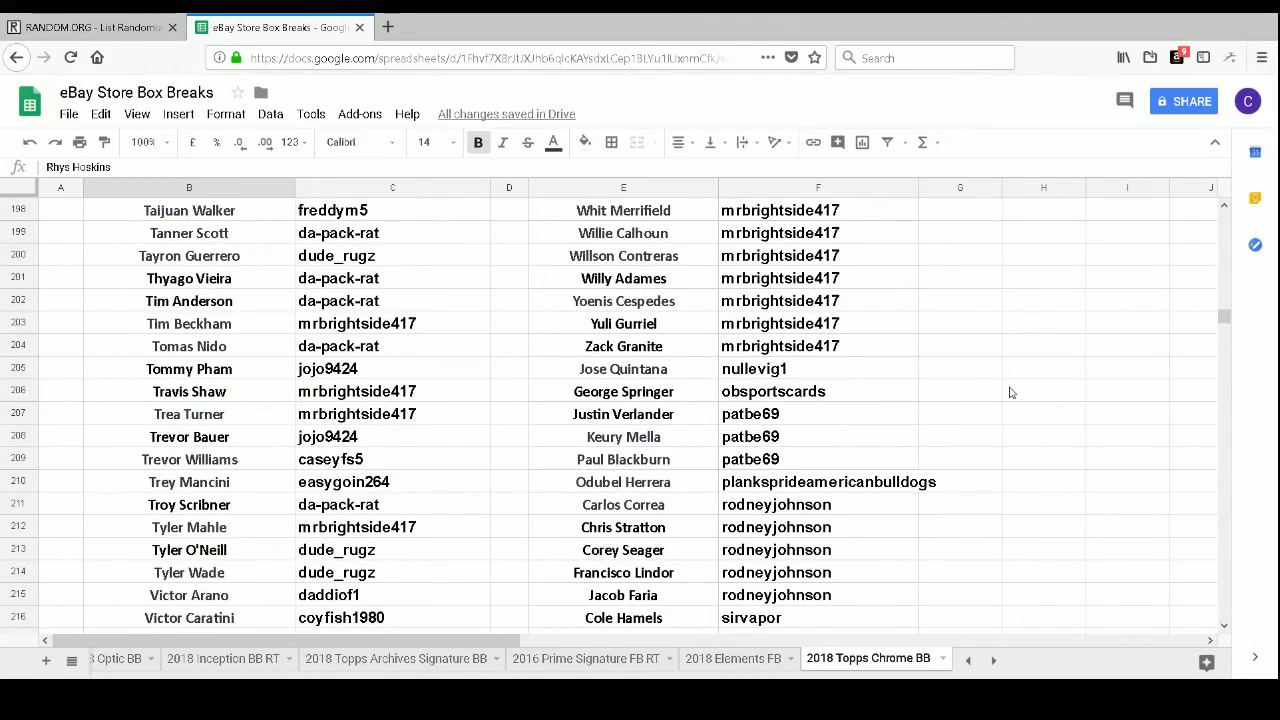